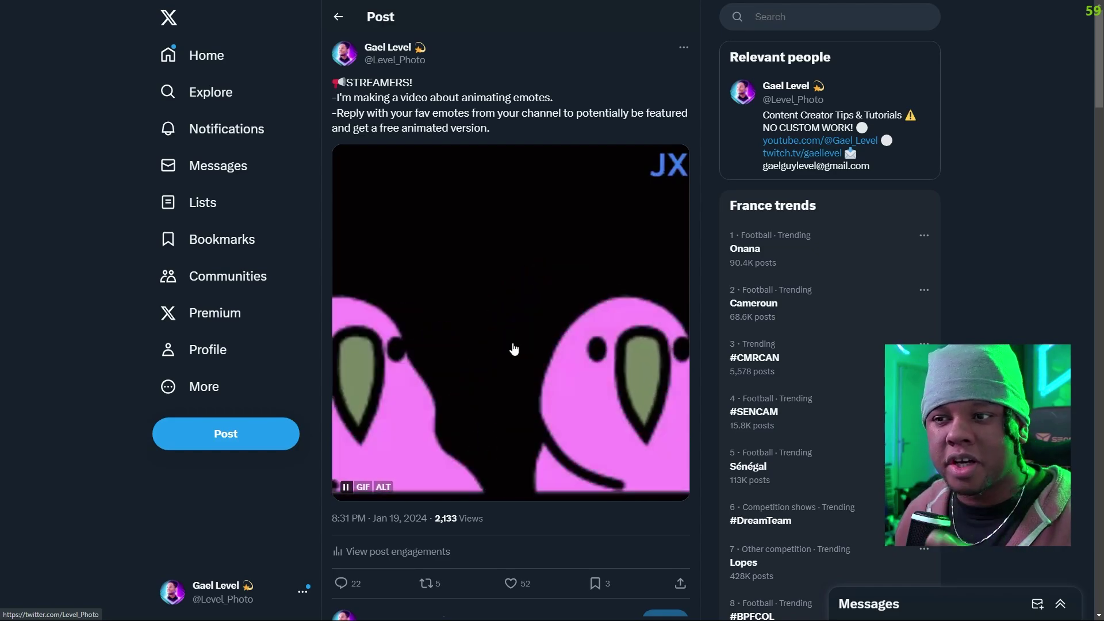
- Scroll the replies and page through the QT post's emote images up to the pink balaclava one
scroll(315, 328, down, 15)
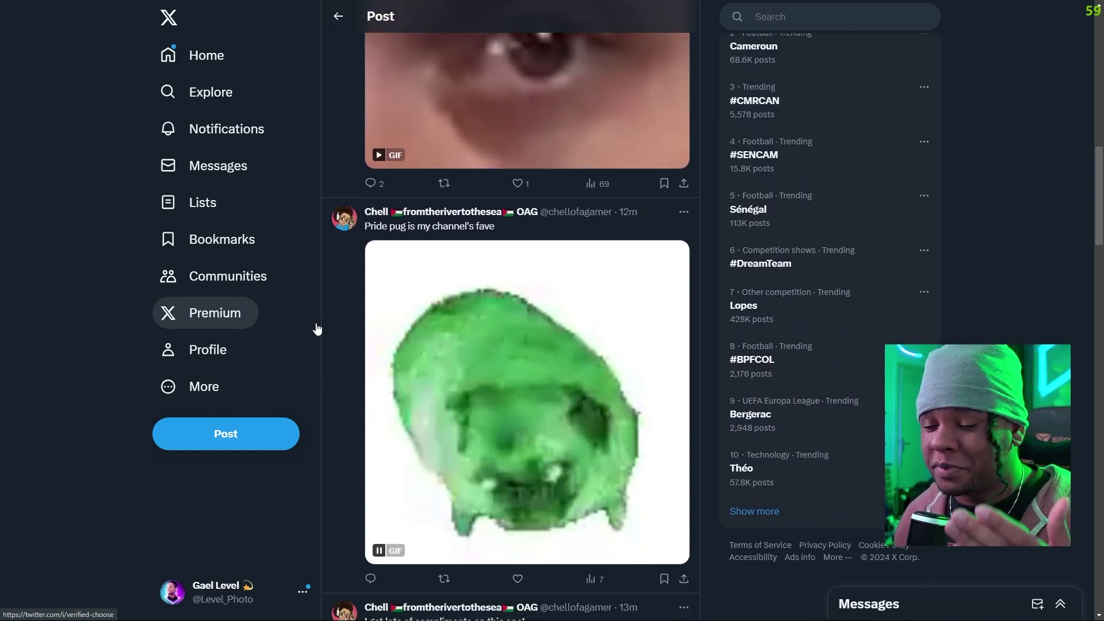
scroll(315, 328, down, 7)
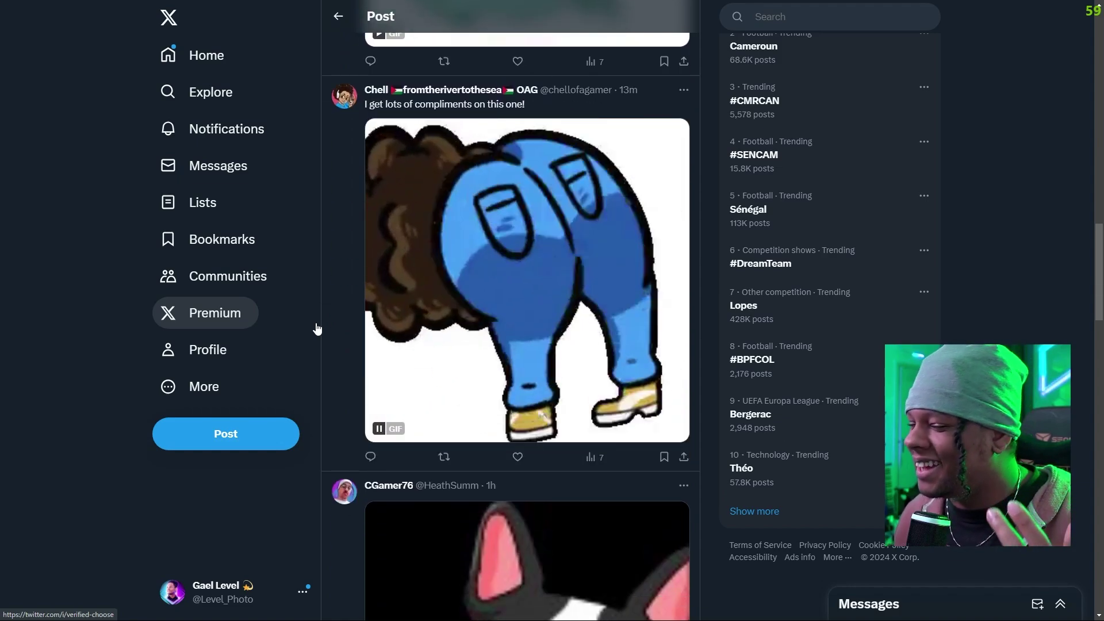
scroll(317, 328, down, 1)
scroll(317, 328, down, 15)
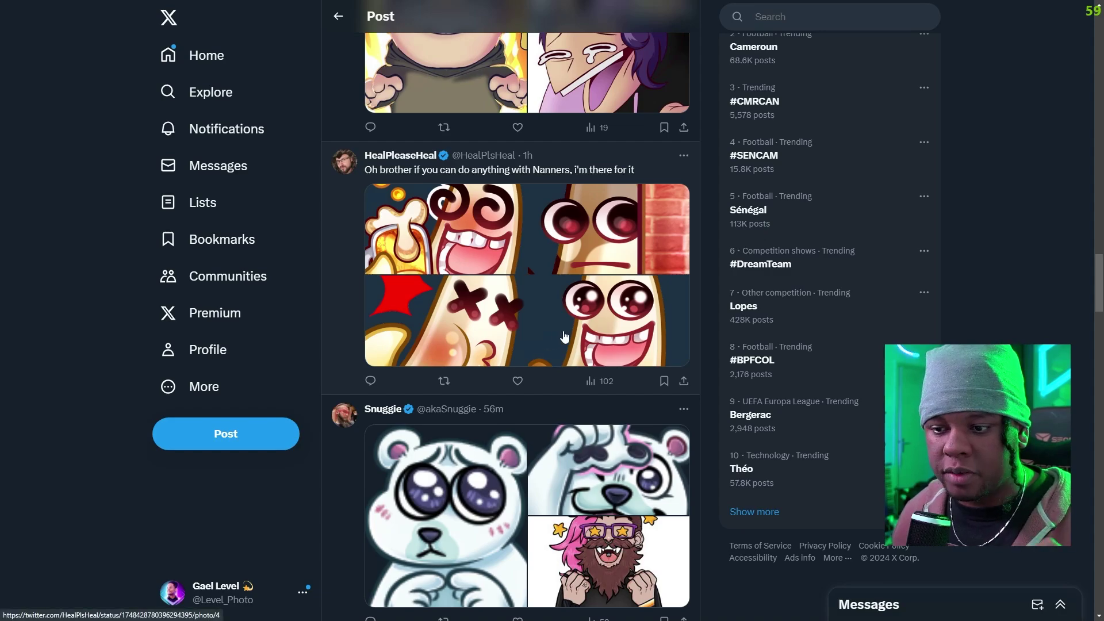
scroll(403, 322, down, 5)
scroll(360, 287, down, 2)
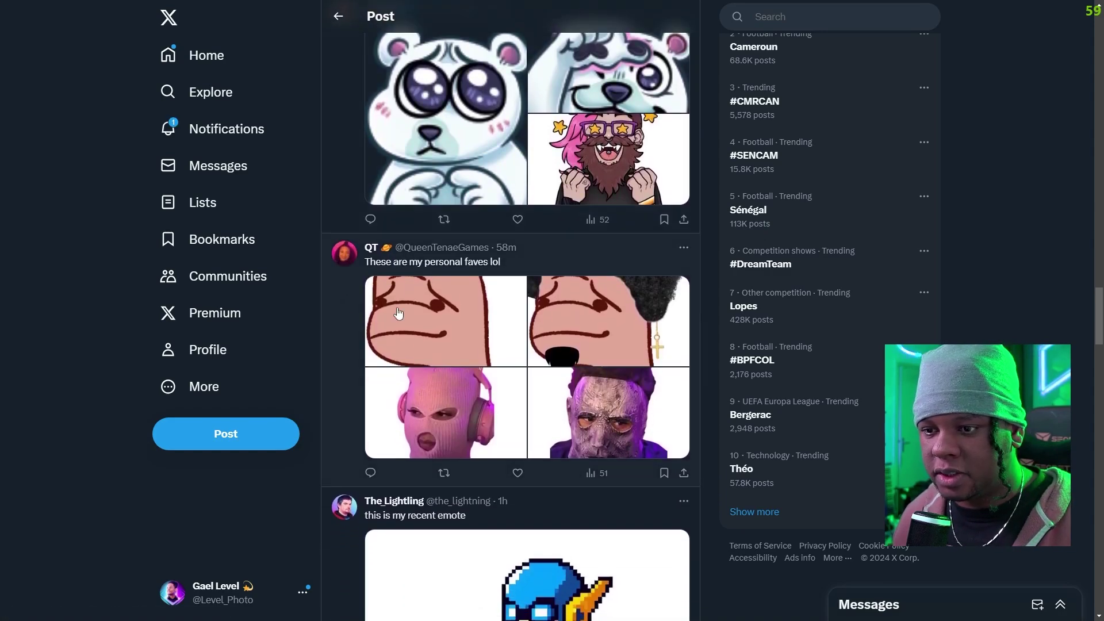
click(398, 319)
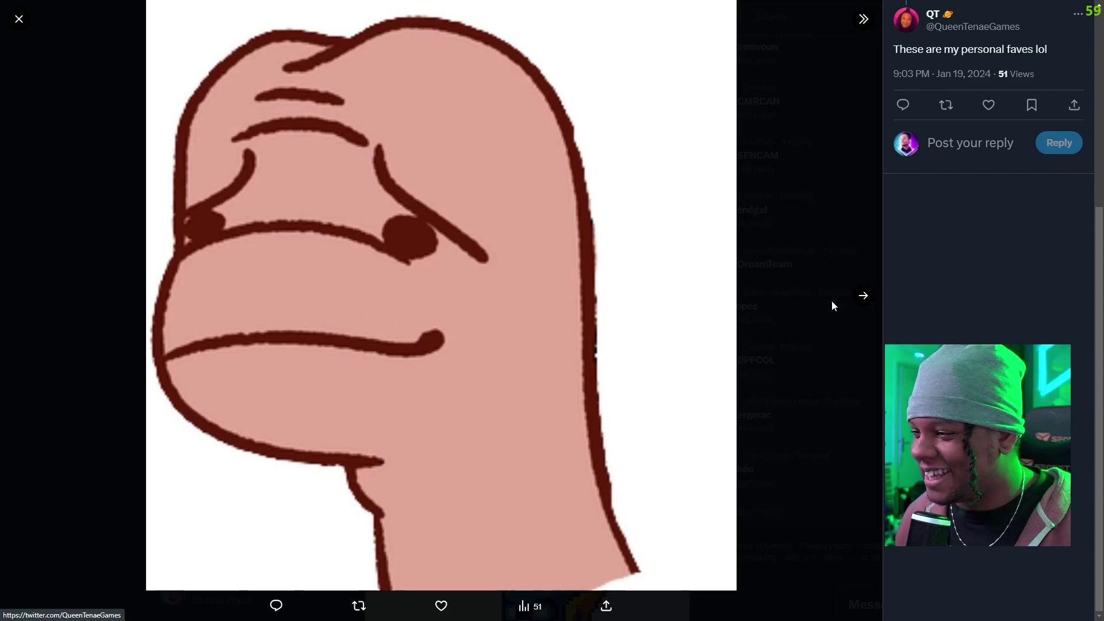
click(863, 296)
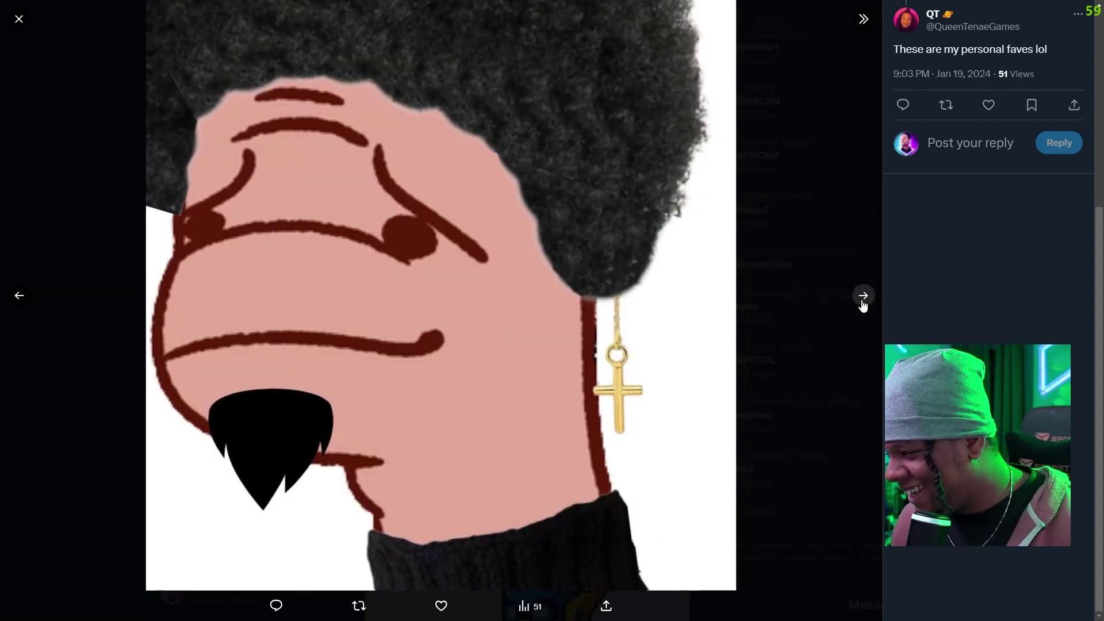
click(862, 297)
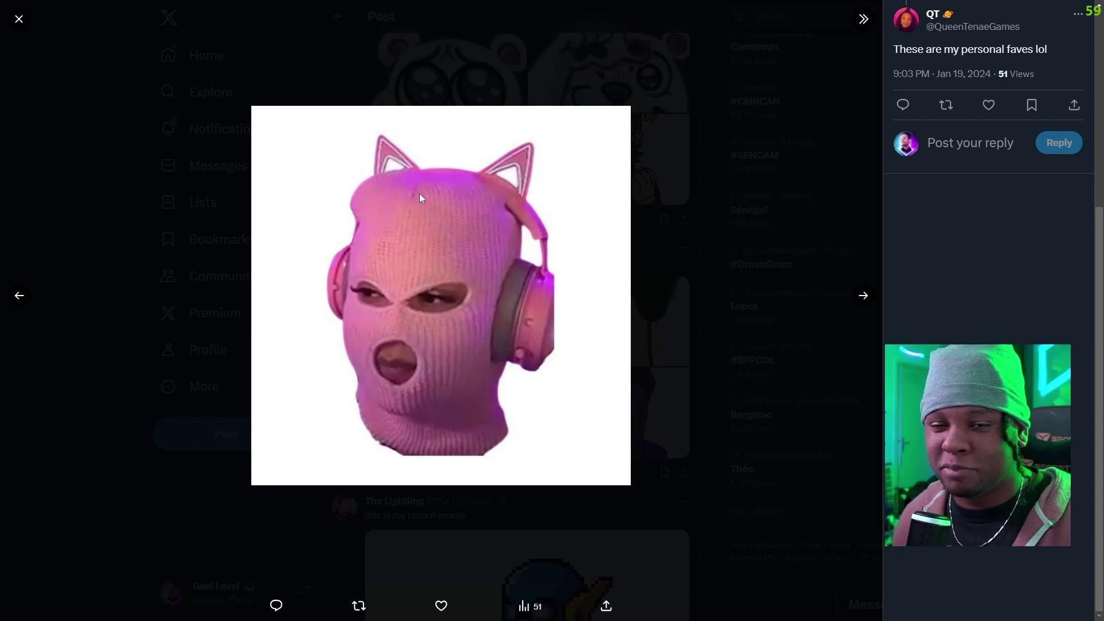
click(133, 228)
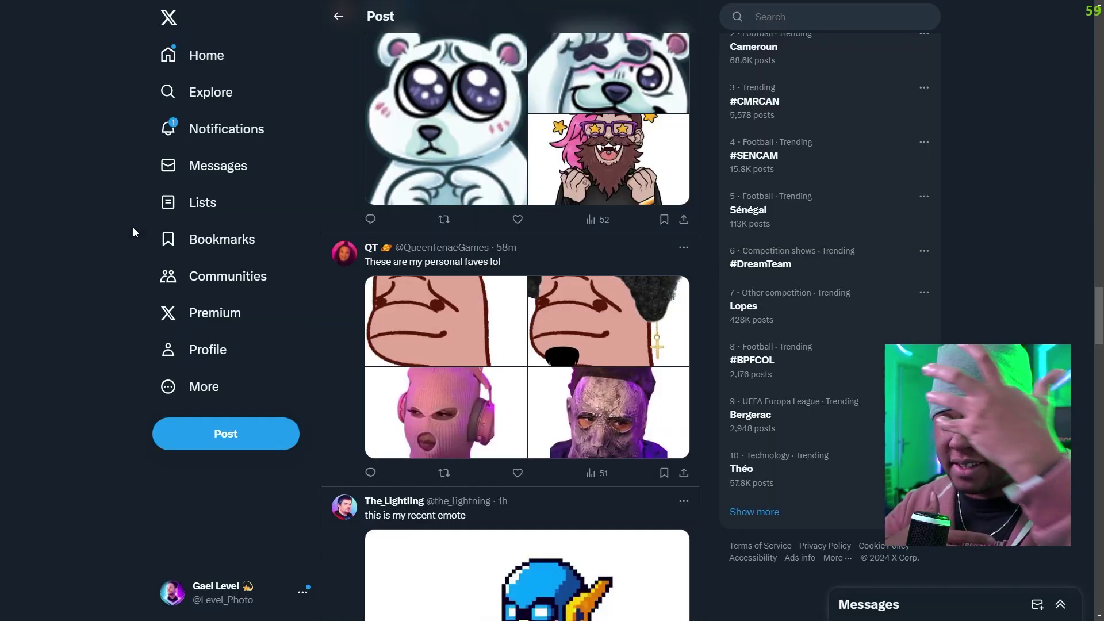
- Scroll further and open the red-haired, mug-holding character emote full-size
scroll(480, 260, down, 10)
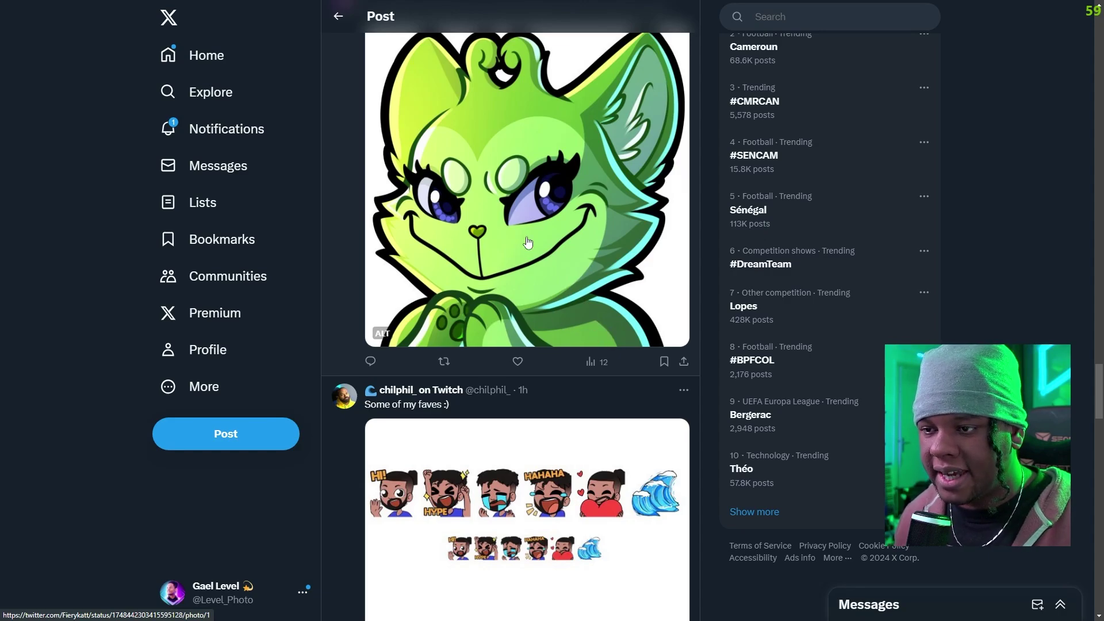
scroll(518, 247, down, 10)
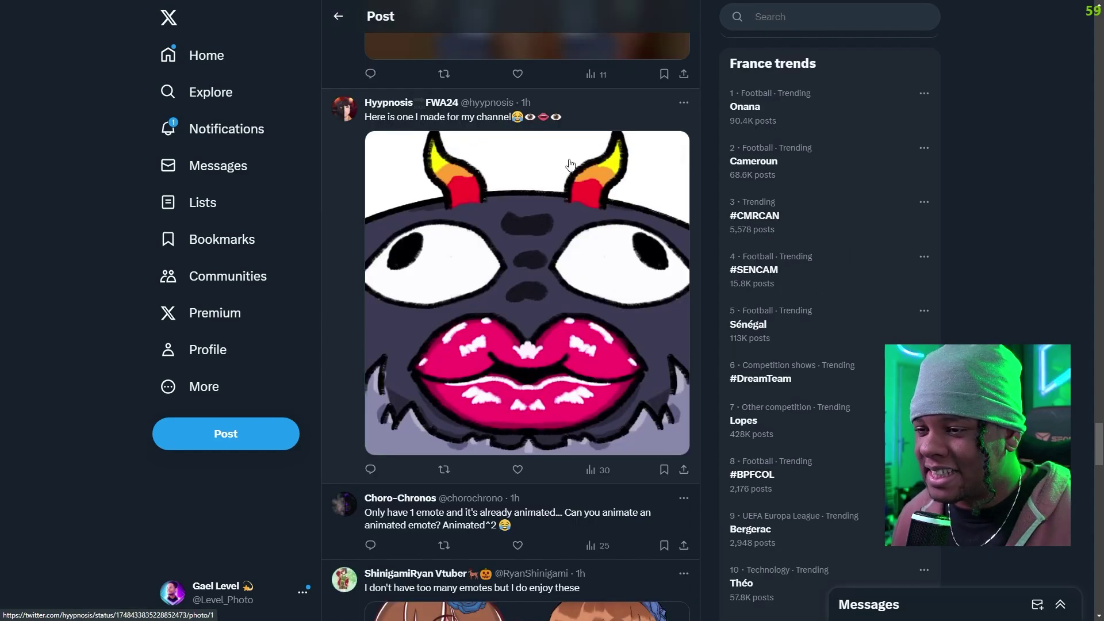
scroll(308, 295, down, 6)
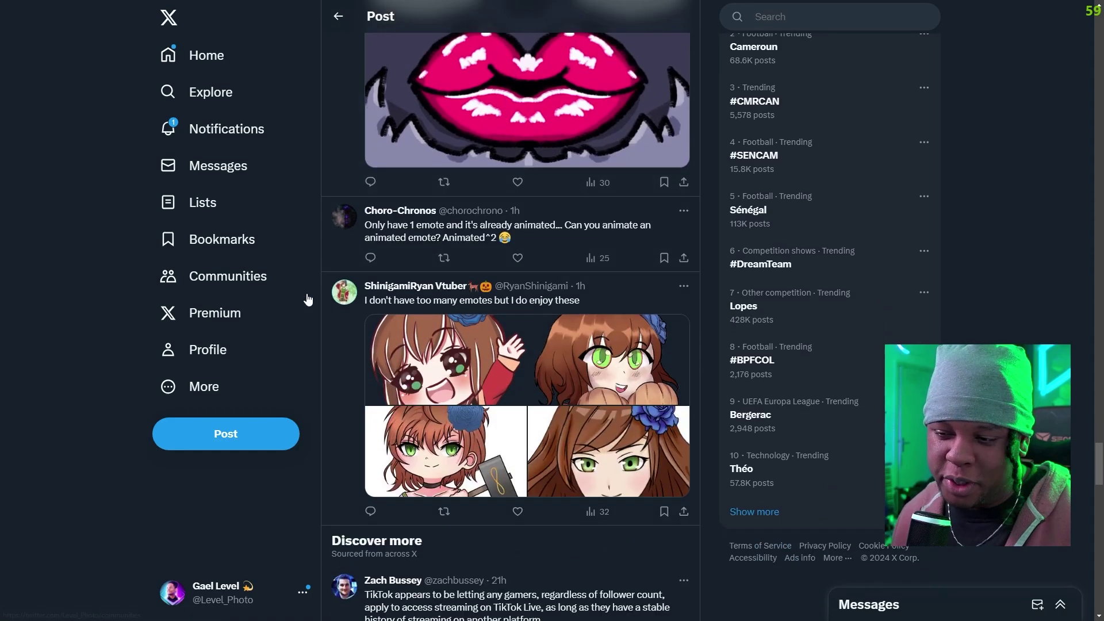
scroll(308, 295, down, 1)
click(527, 224)
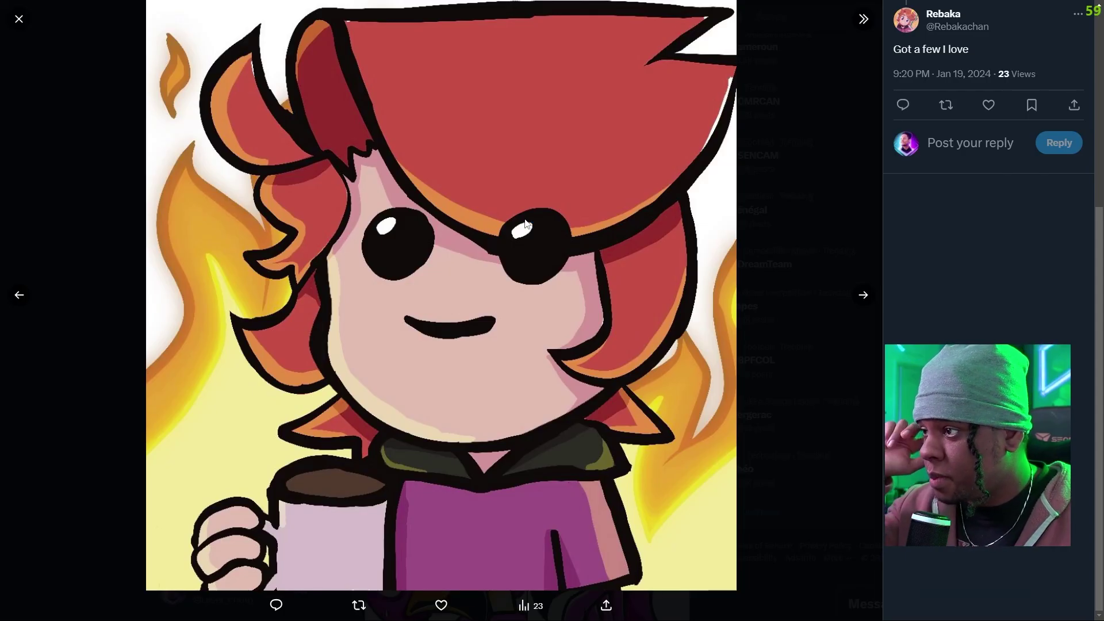
- Save the red-haired emote image to disk and dismiss the After Effects intro popup
right_click(527, 224)
key(v)
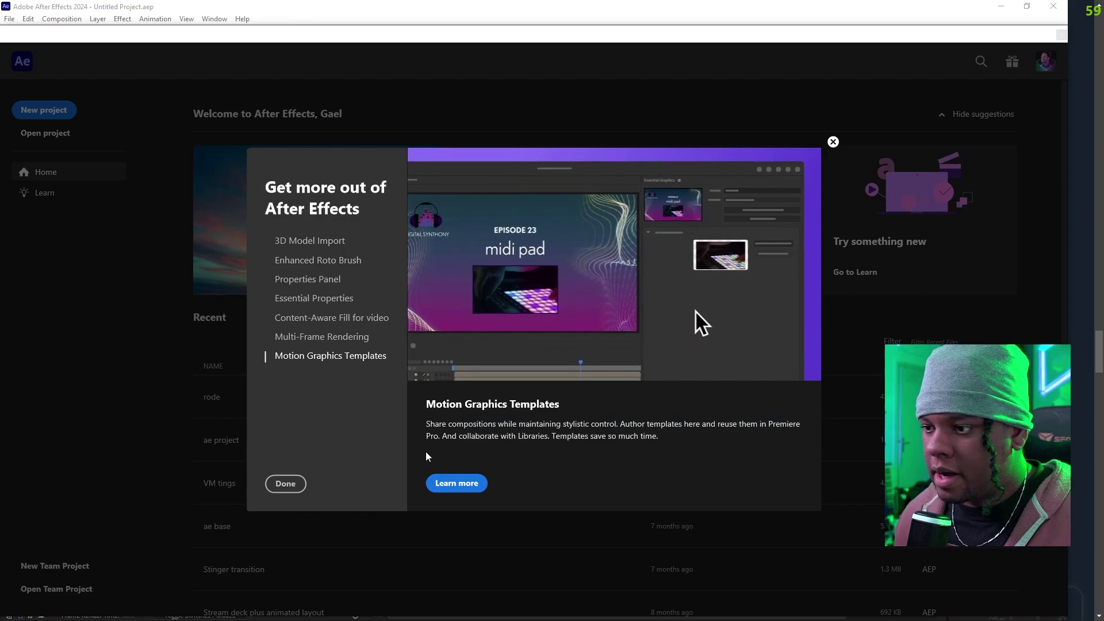
click(294, 484)
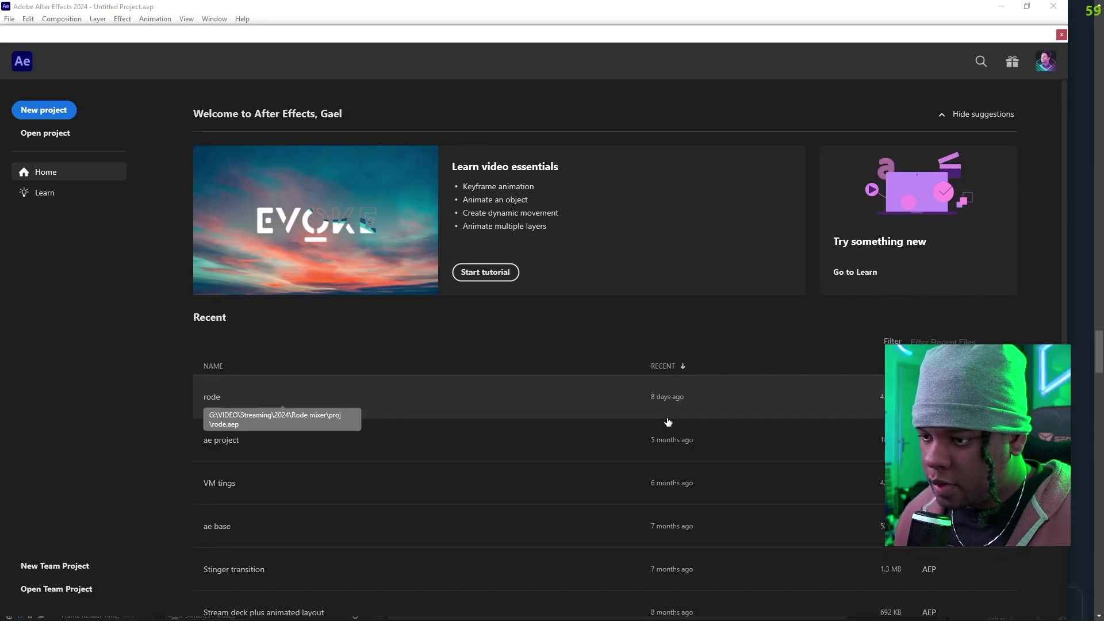
- Create a new project with a 400×400, 60 fps, 0:00:02:00 composition
click(22, 117)
click(61, 18)
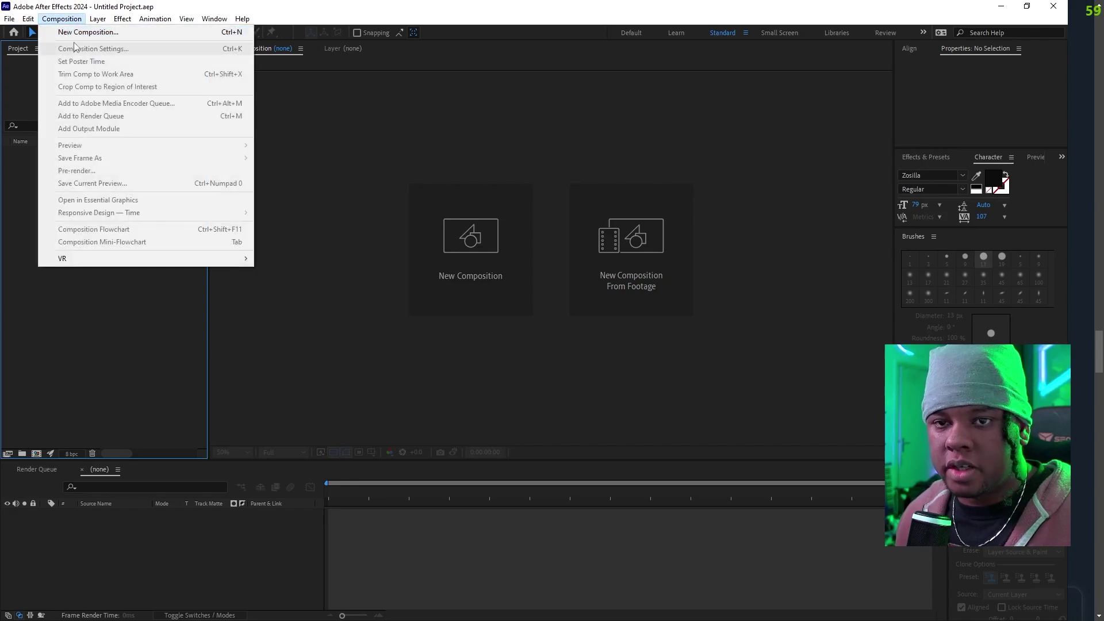
click(80, 31)
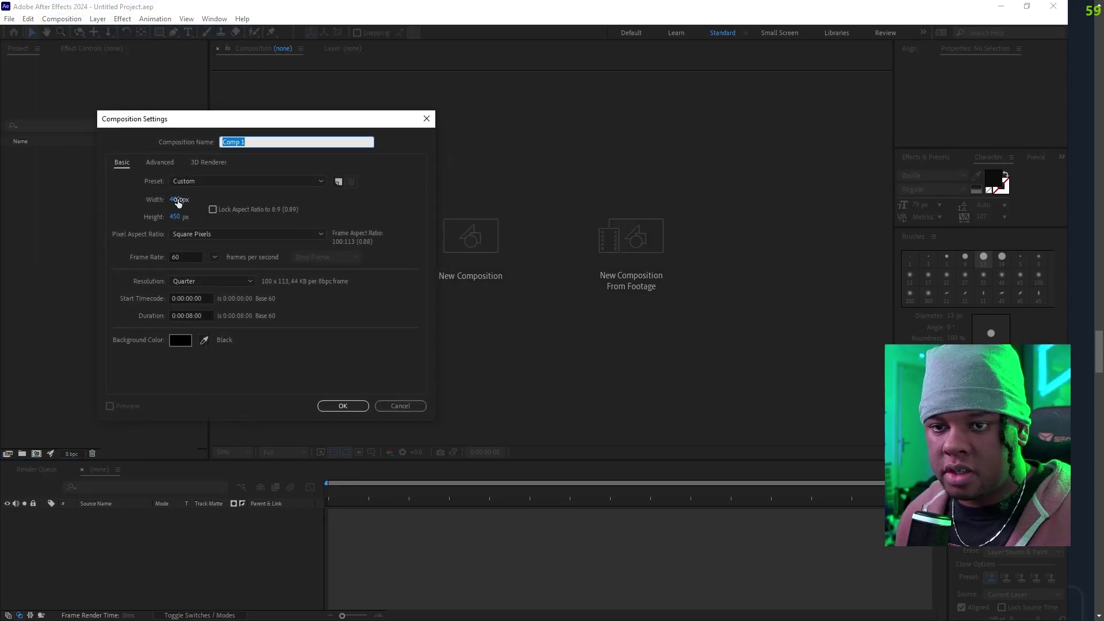
click(176, 217)
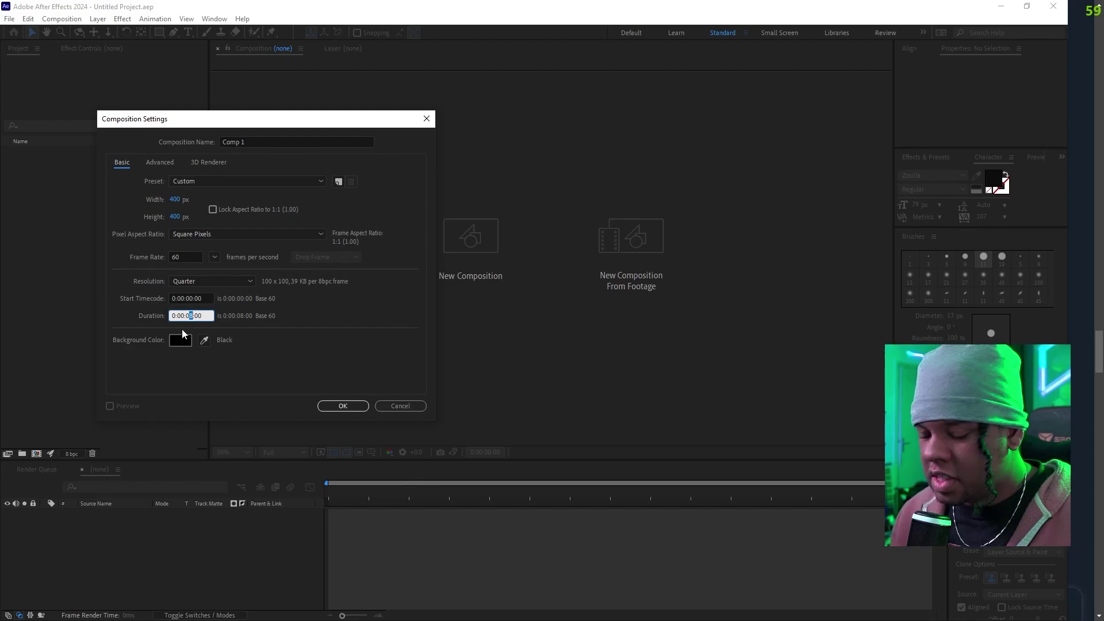
click(343, 405)
- Rename Comp 1 to 'Logo' in Composition Settings
click(61, 19)
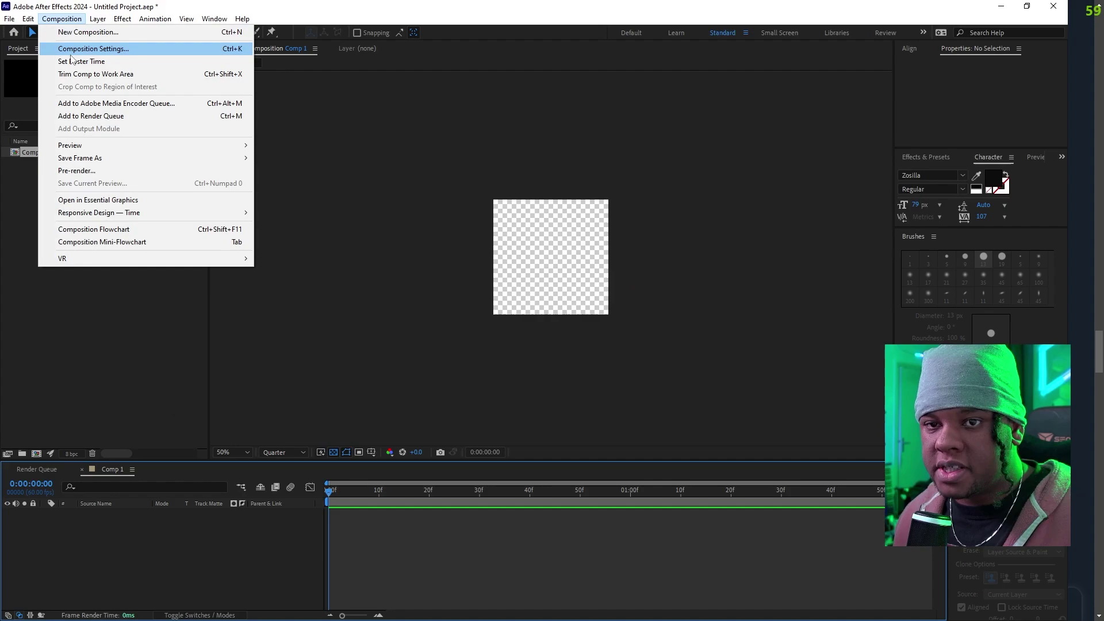
click(70, 51)
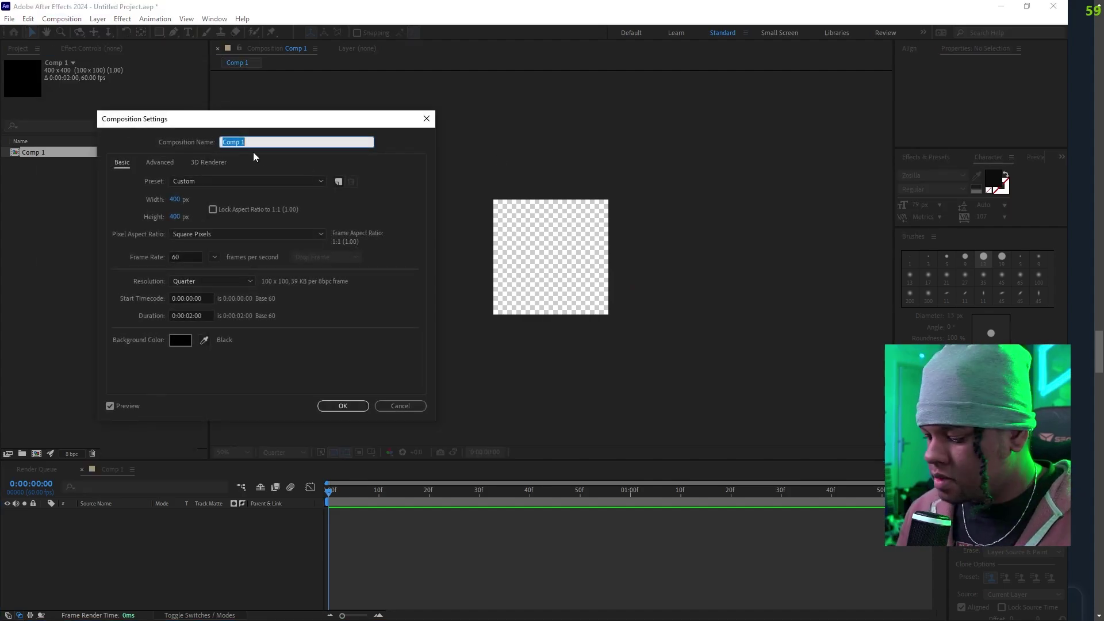
text(Logo)
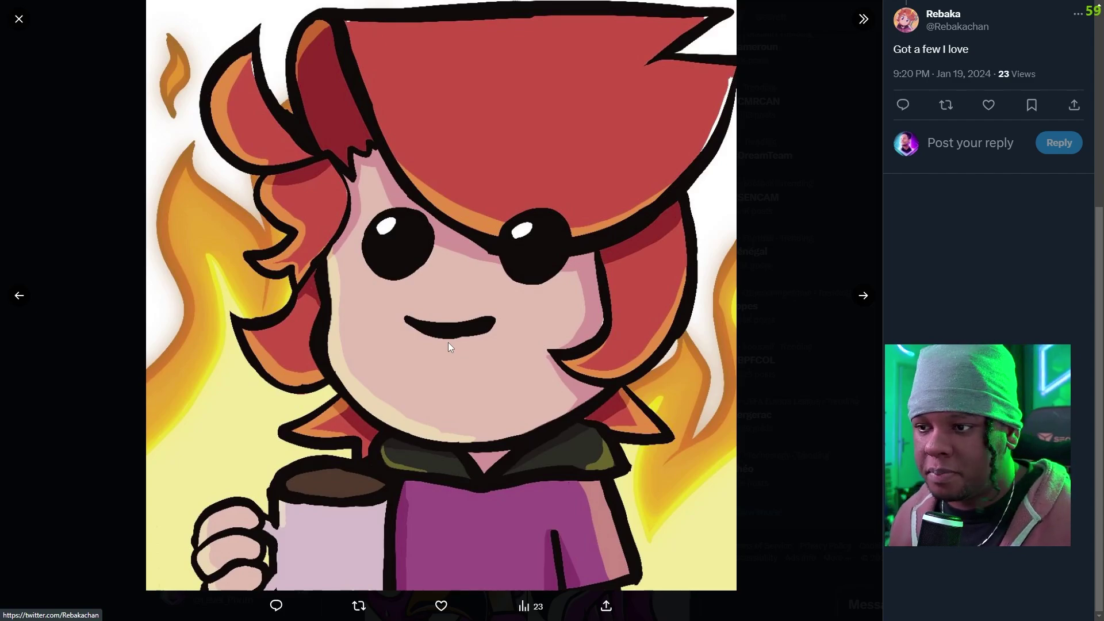
- Copy the red-haired emote image, close X's viewer and move to the Photopea tab in full screen
right_click(425, 263)
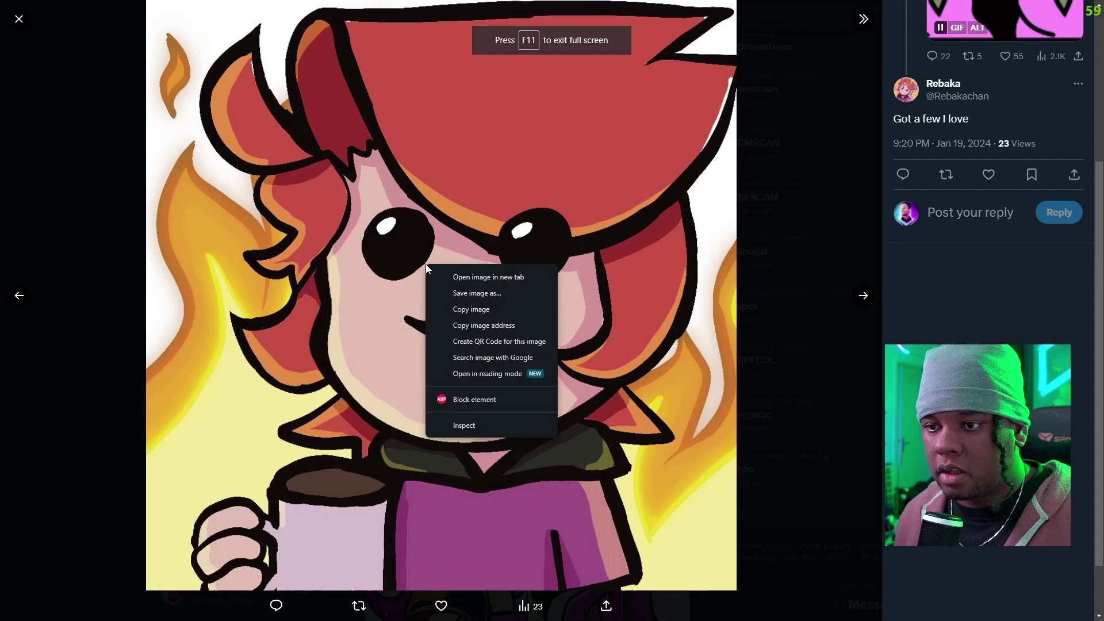
click(475, 312)
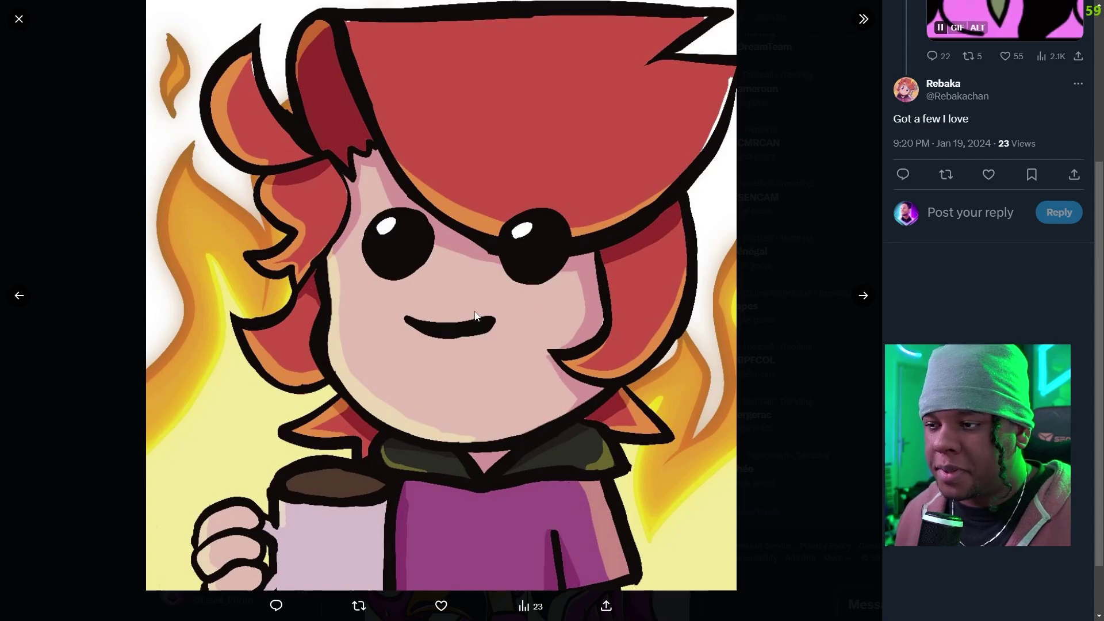
click(849, 205)
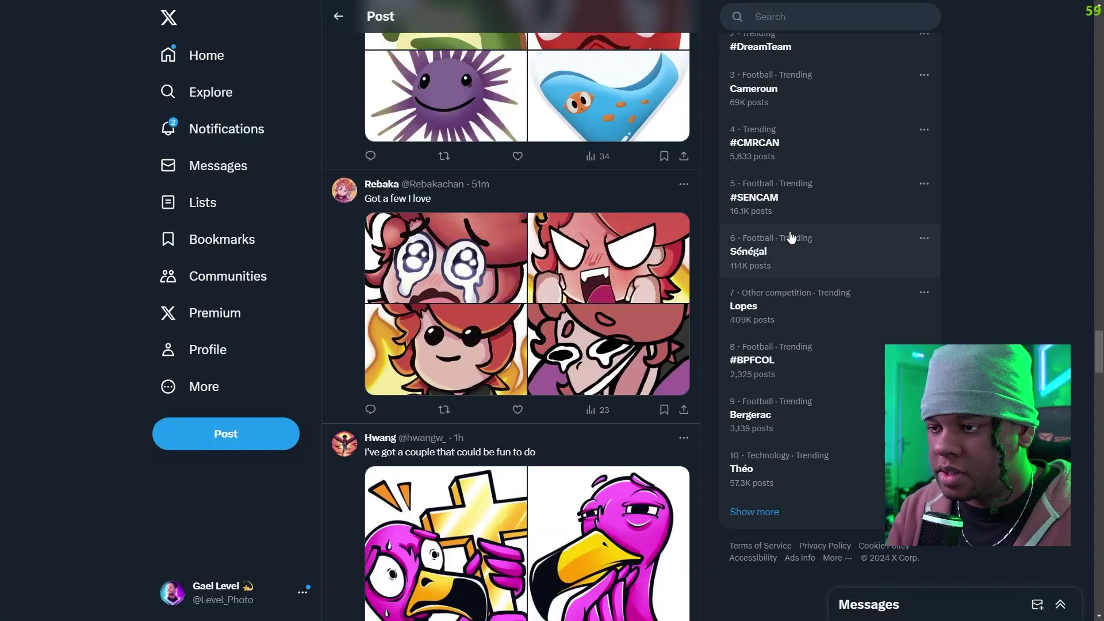
key(F11)
key(ctrl+Tab)
key(F11)
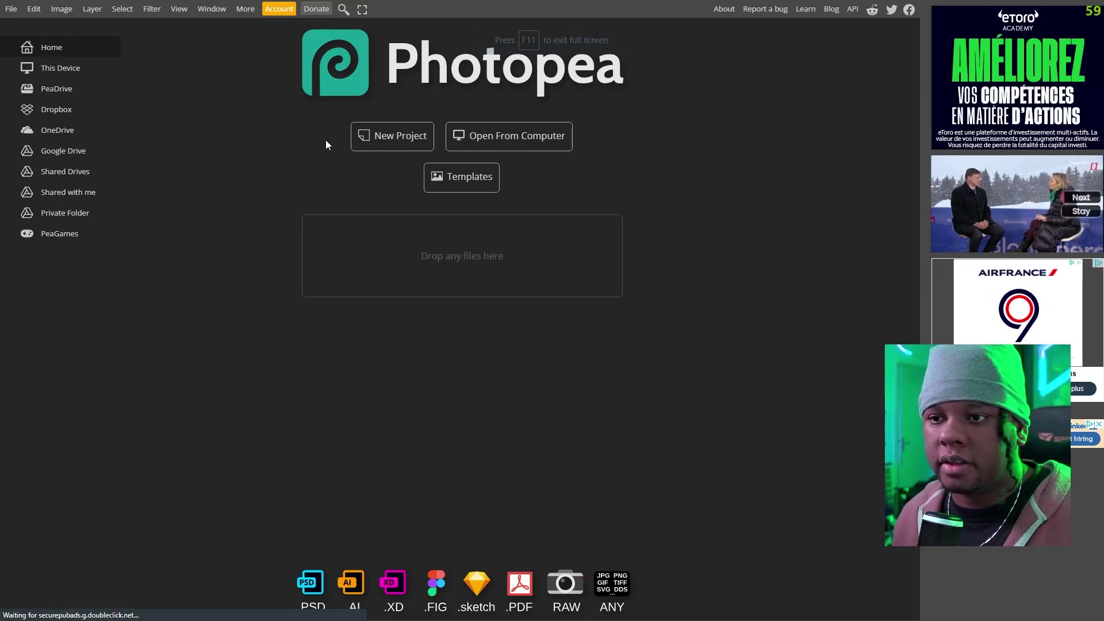
- Create a blank 400×400 Photopea canvas
click(387, 138)
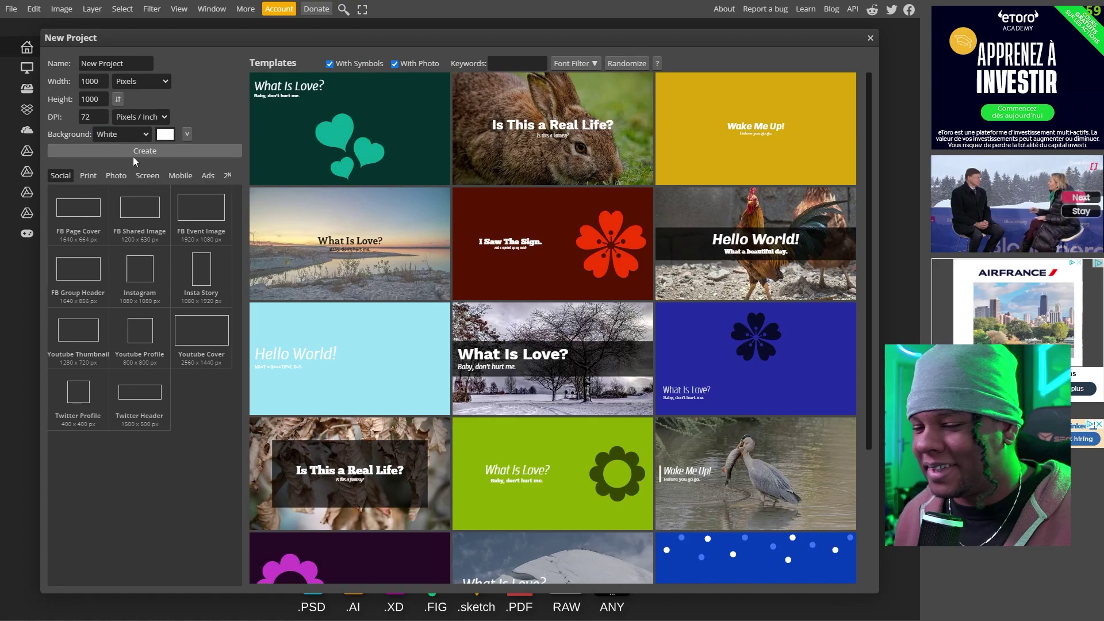
key(Escape)
click(389, 140)
click(103, 81)
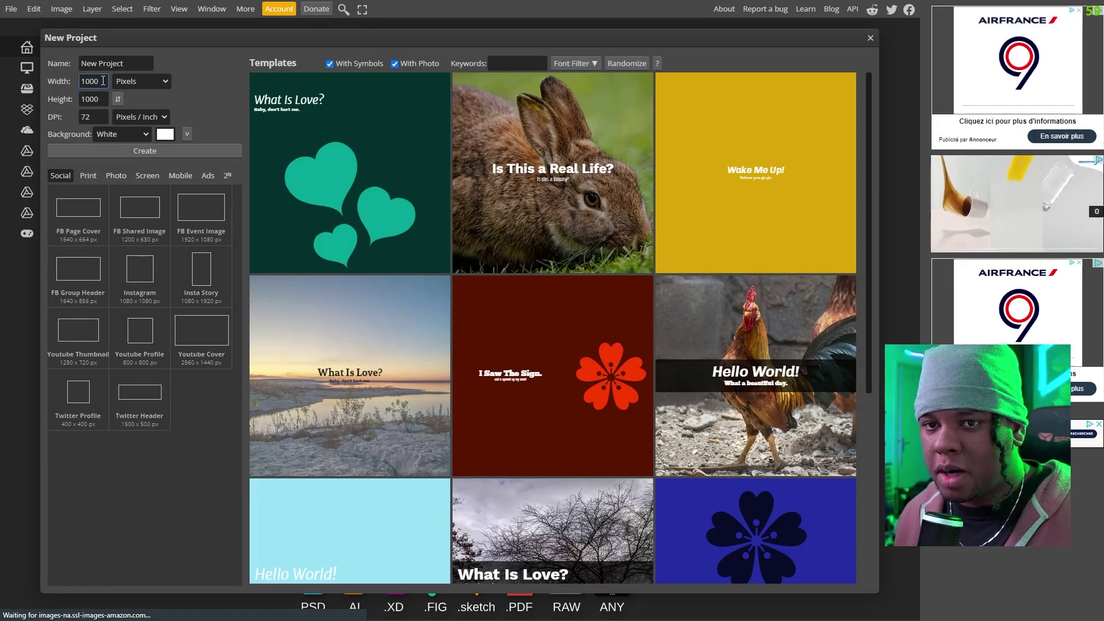
key(ctrl+a)
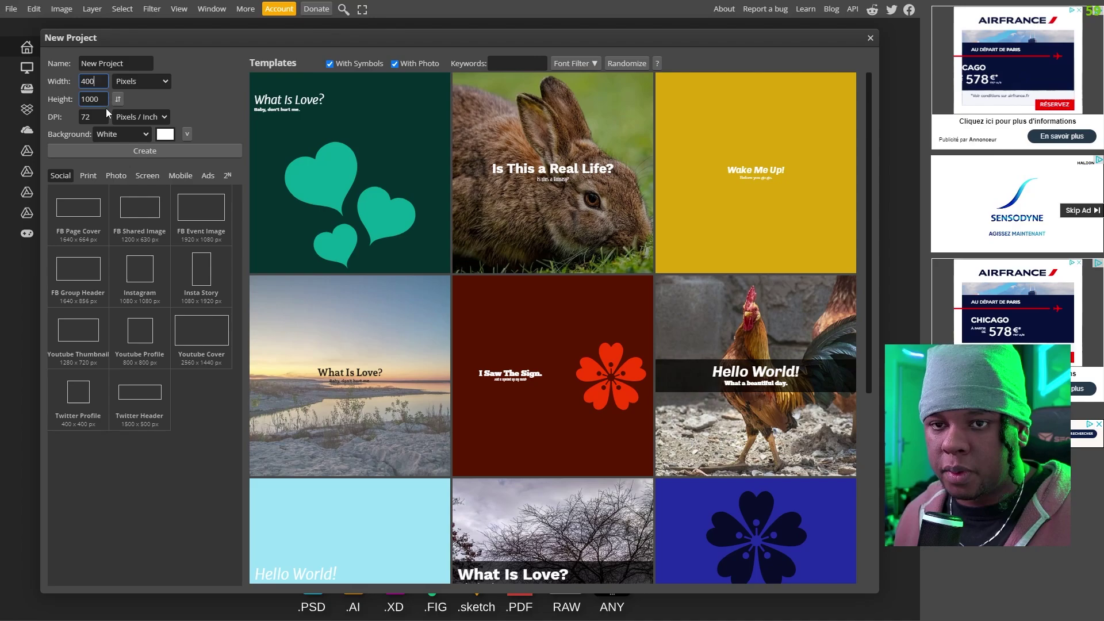
click(116, 151)
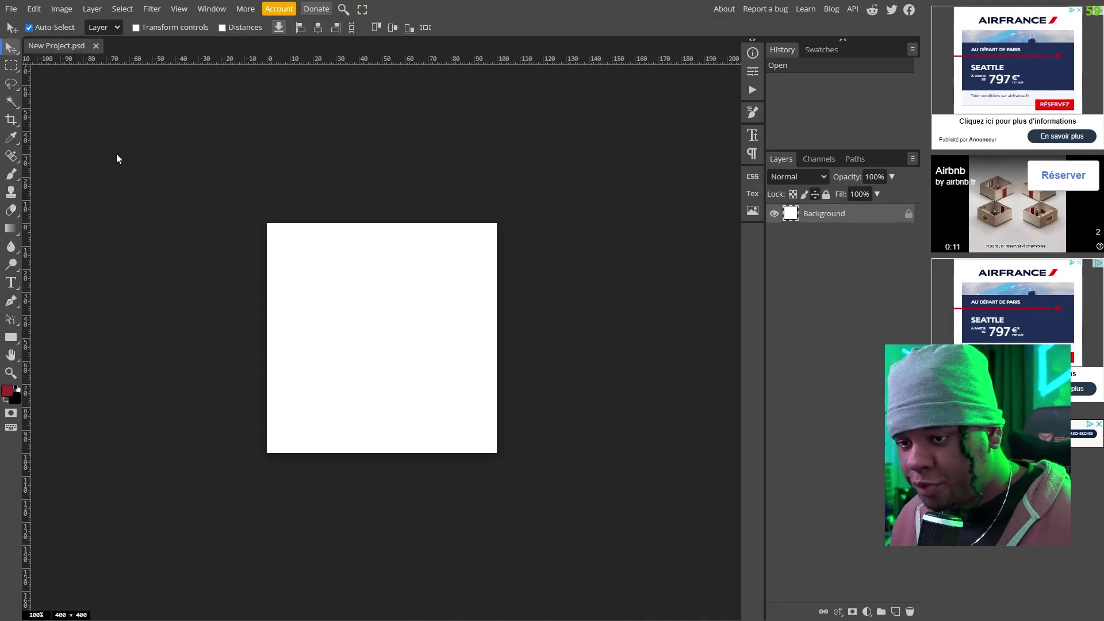
- Paste the character image, scale it down to fill the canvas, and zoom to 200%
key(ctrl+v)
key(ctrl+alt+t)
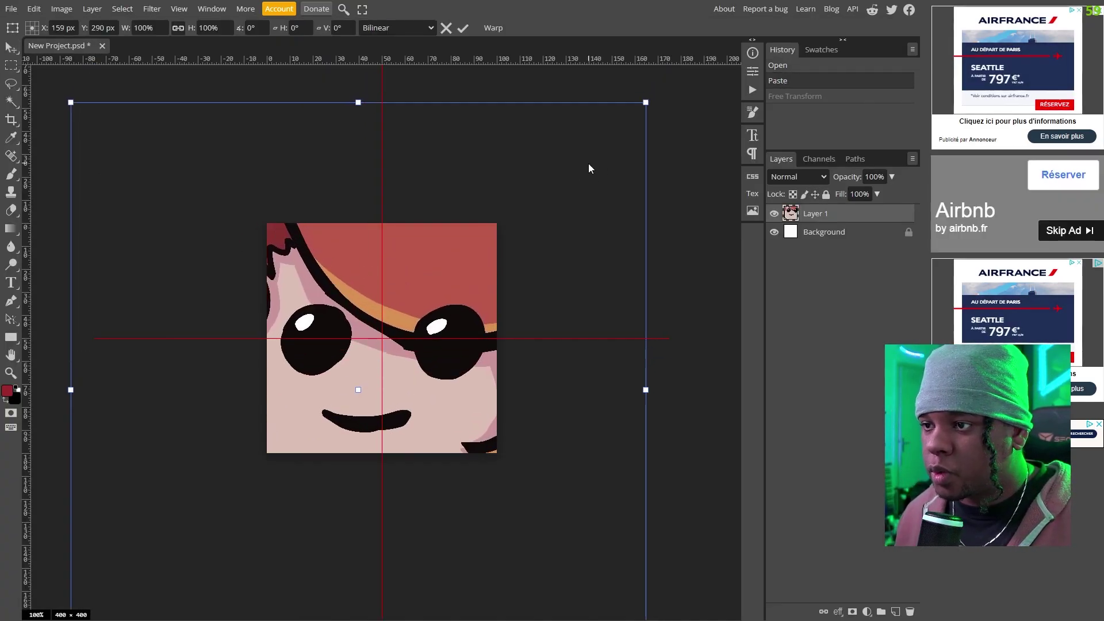
drag(642, 105, 335, 437)
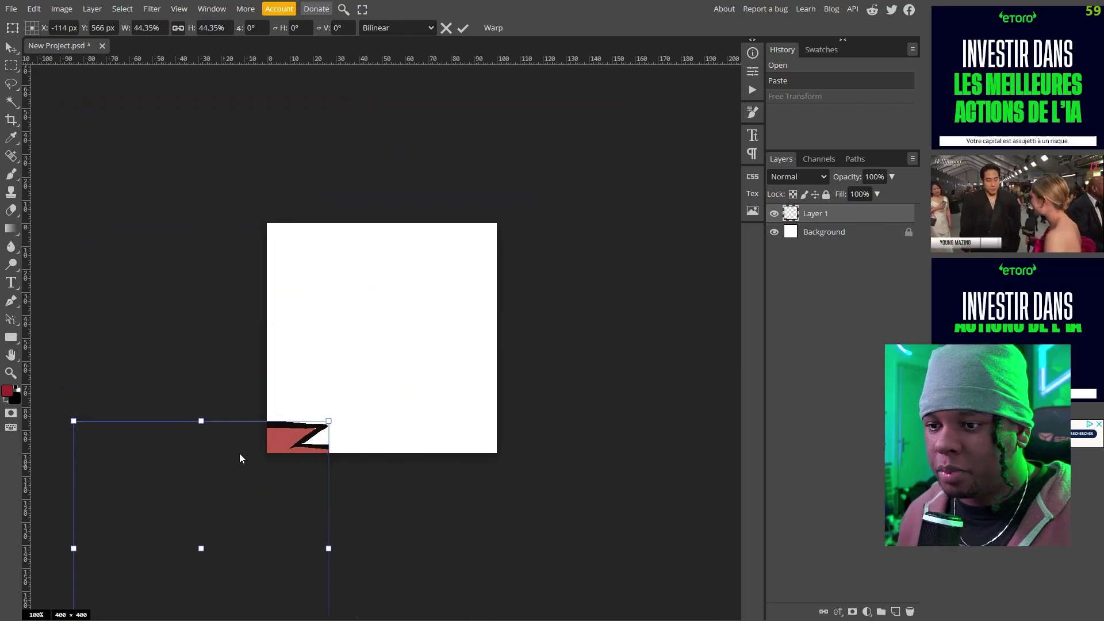
drag(239, 453, 397, 260)
drag(240, 478, 267, 453)
key(Return)
key(ctrl+plus)
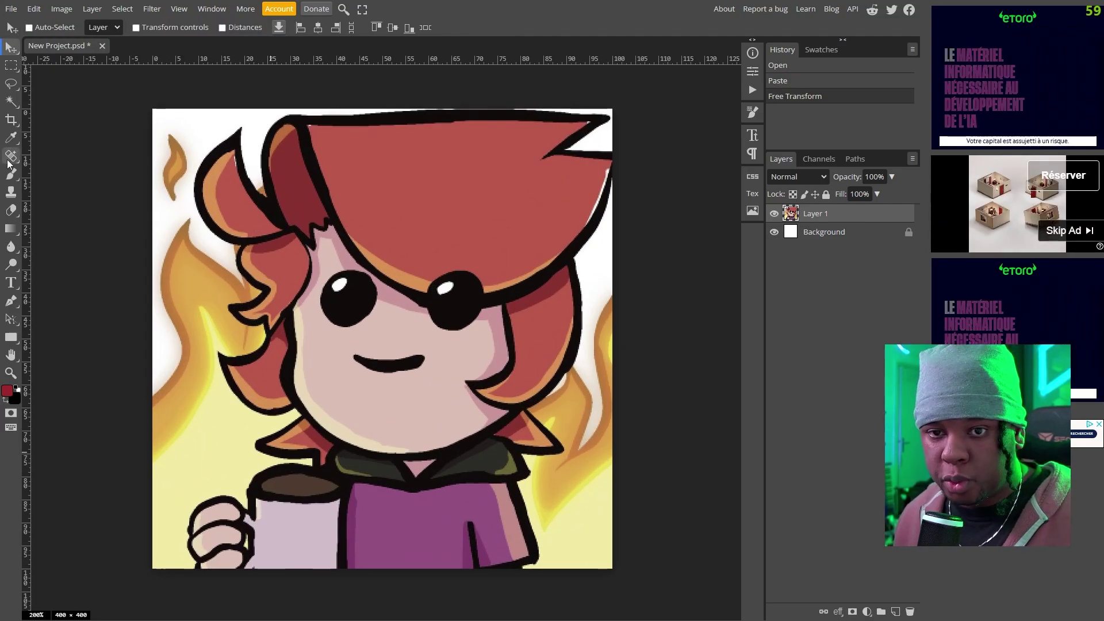
- Select the character and its hair regions with the Magic Wand, adding areas with Shift
click(8, 103)
click(198, 194)
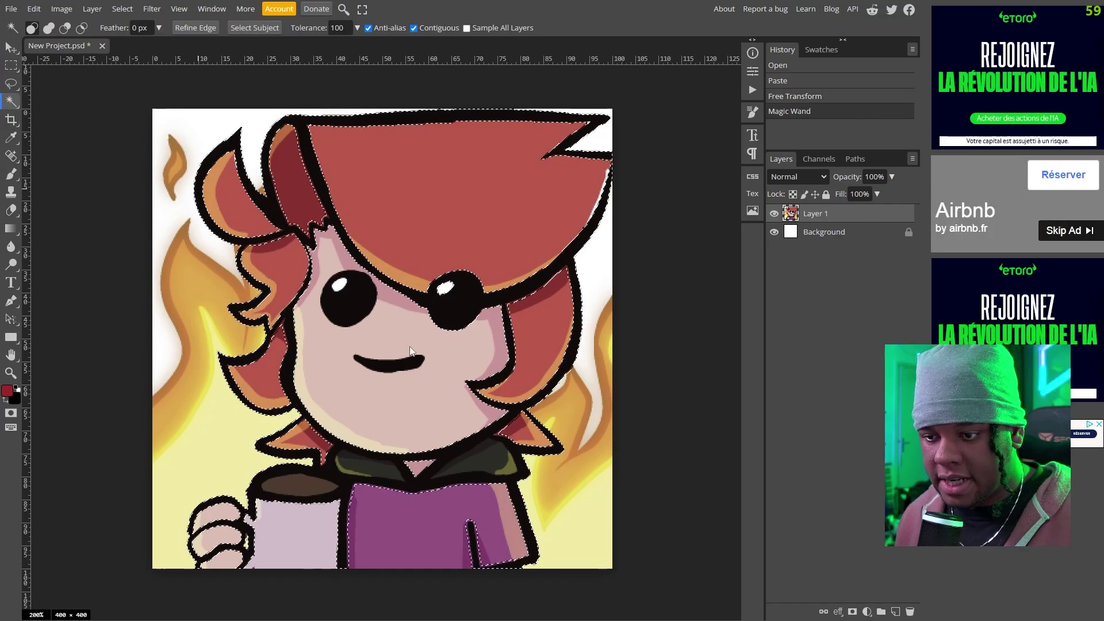
key(shift)
shift+click(266, 388)
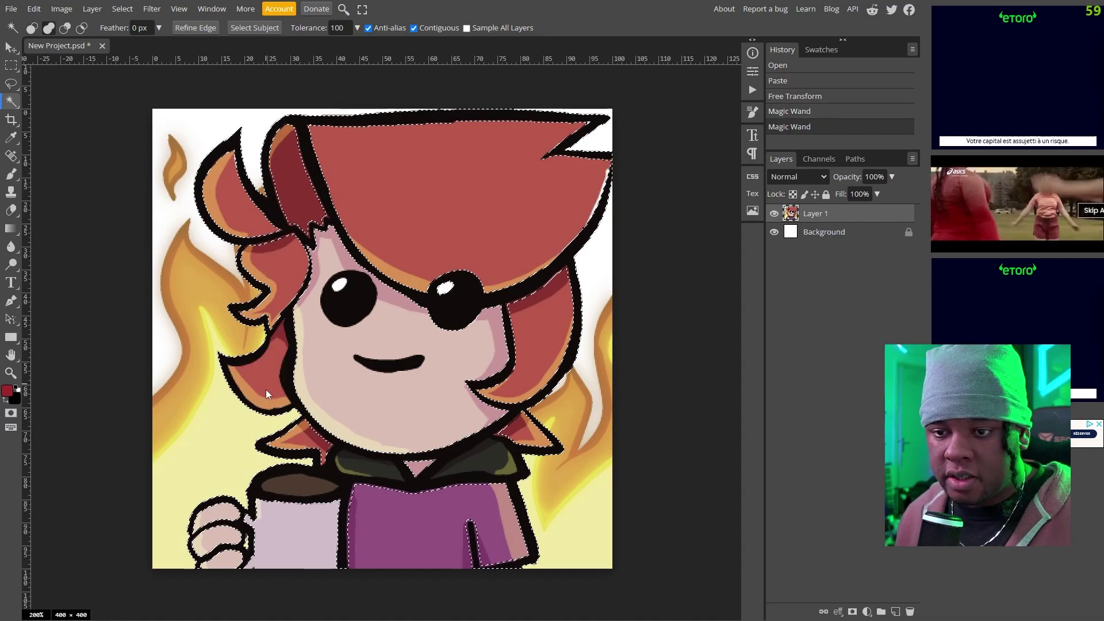
shift+click(285, 229)
shift+click(276, 215)
shift+click(545, 329)
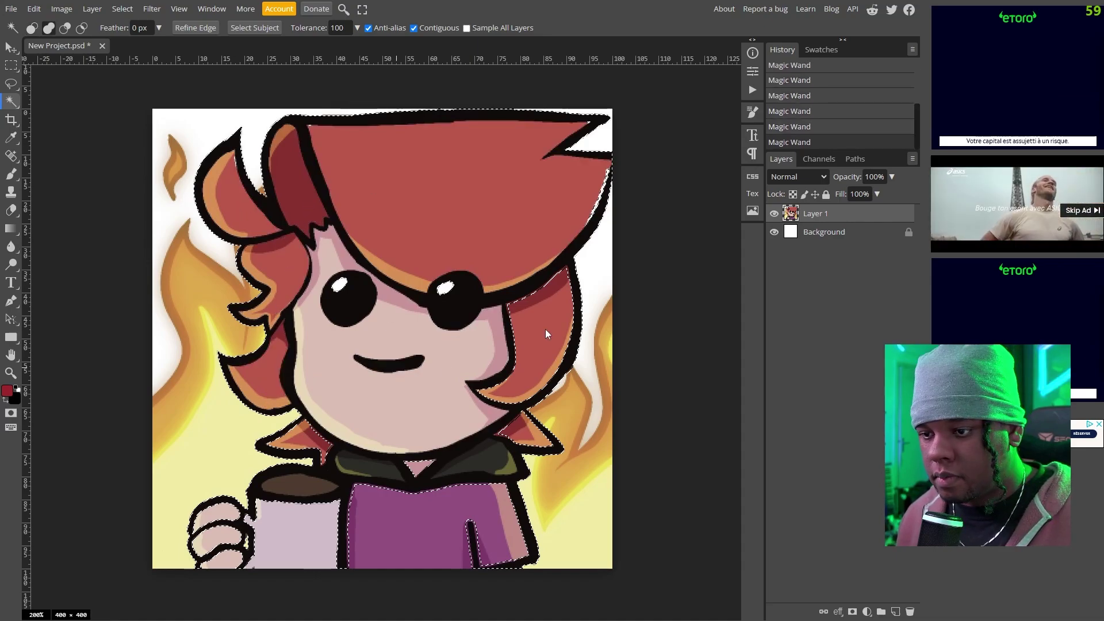
shift+click(195, 123)
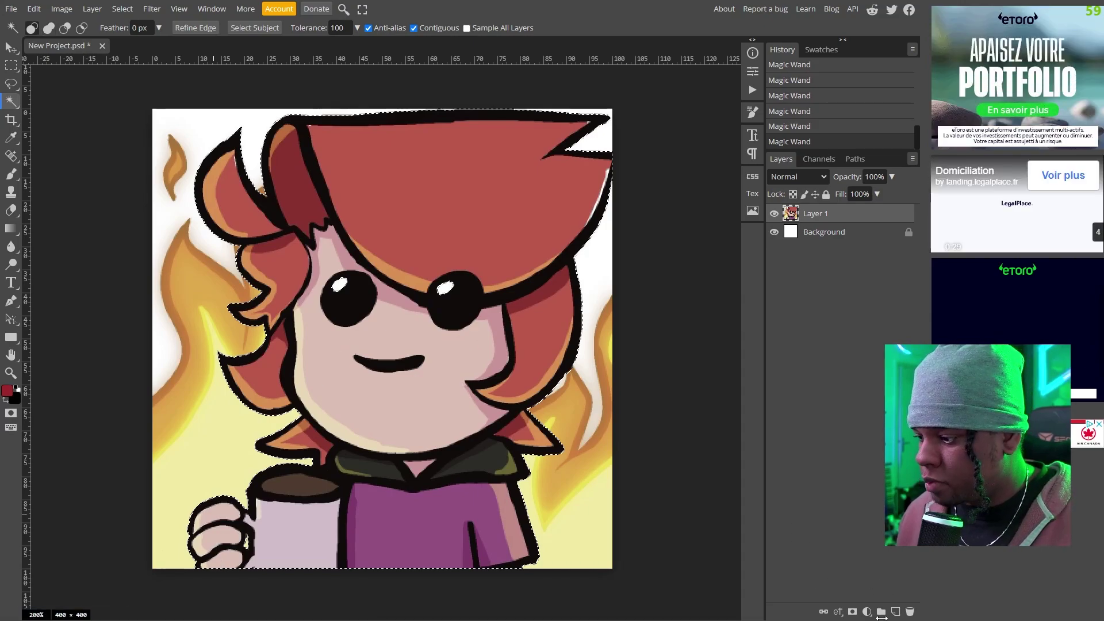
- Add a raster mask from the selection and hide the Background layer
click(851, 612)
click(774, 231)
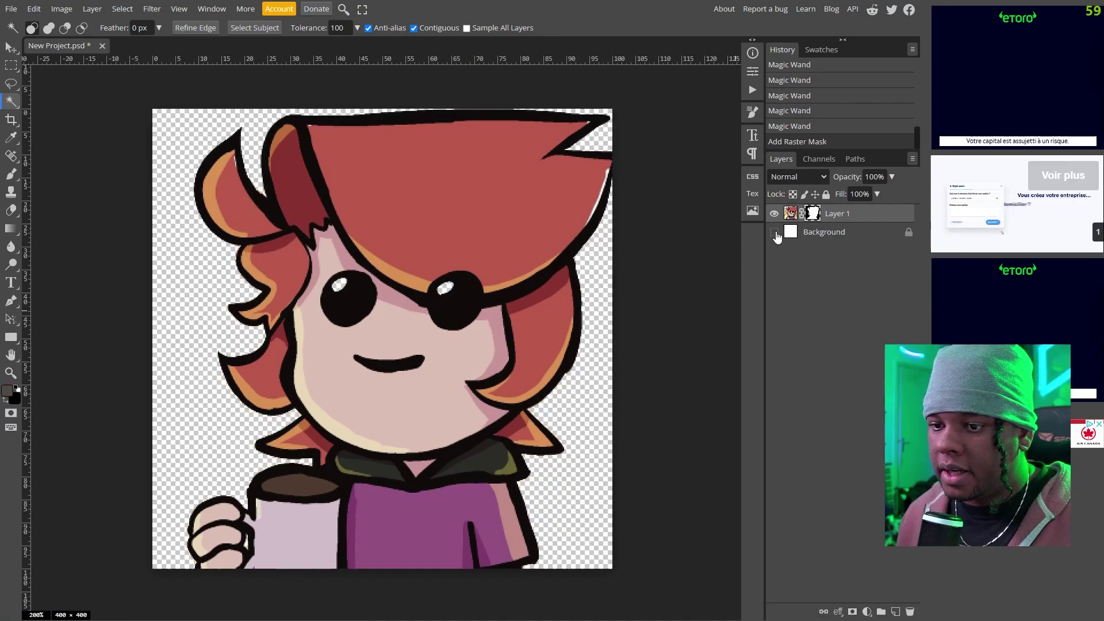
click(774, 232)
click(774, 231)
click(774, 232)
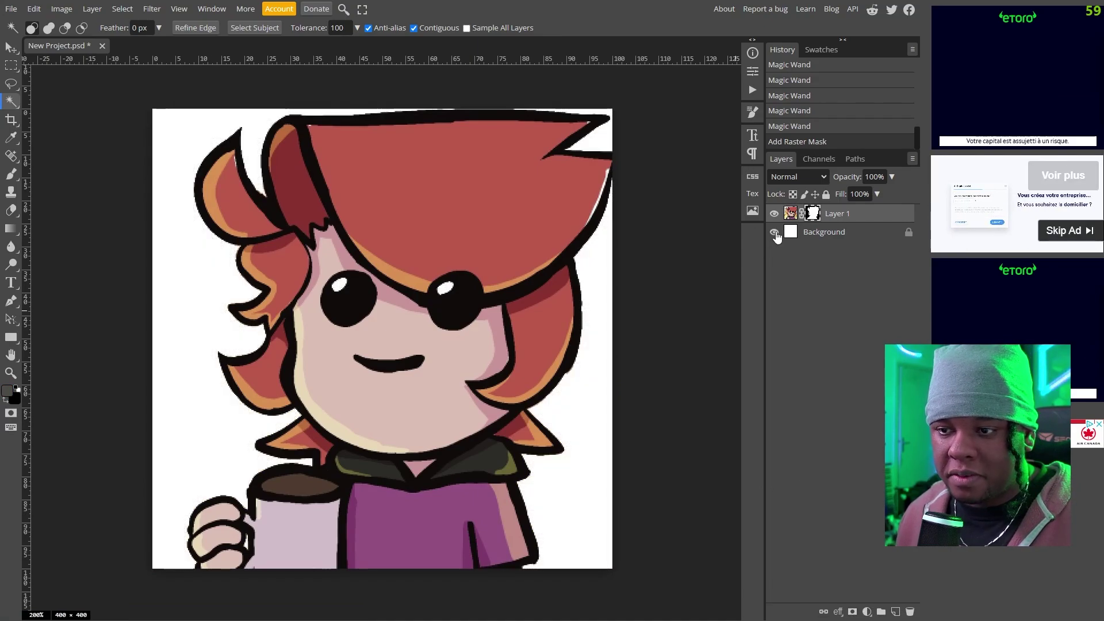
click(774, 232)
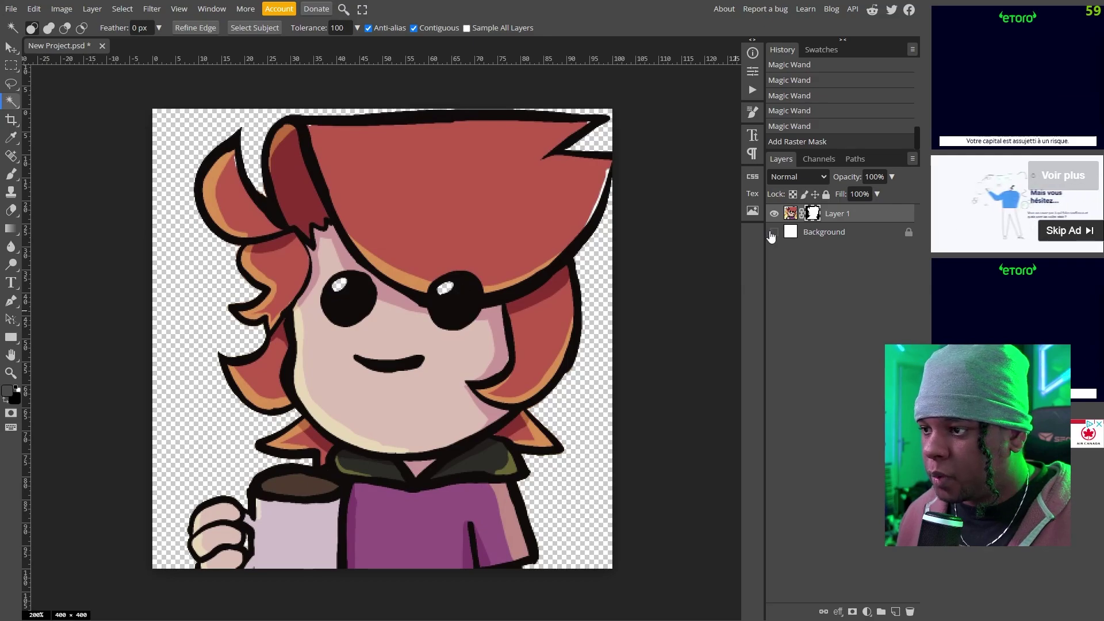
- Paint white over both eye holes in Layer 1's mask, then return to the colour view
alt+click(813, 214)
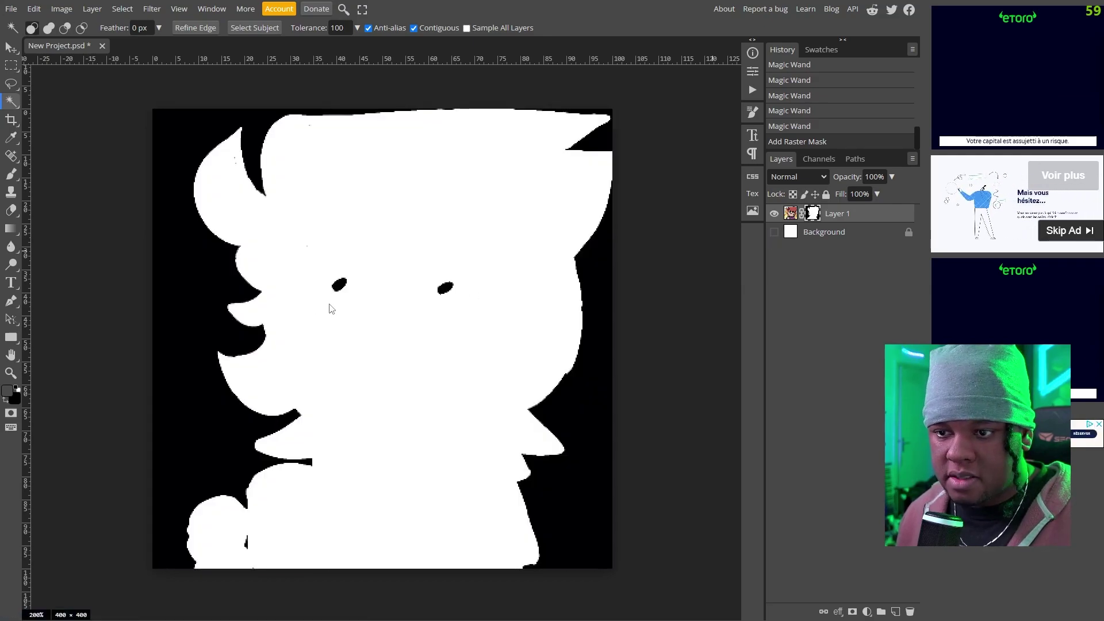
key(b)
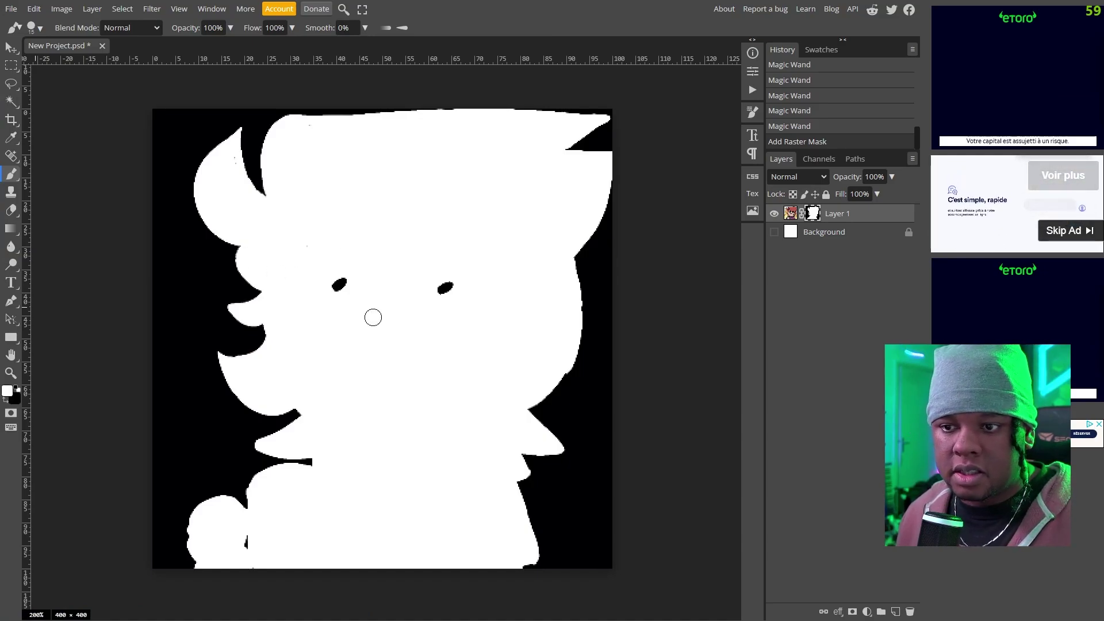
key(d)
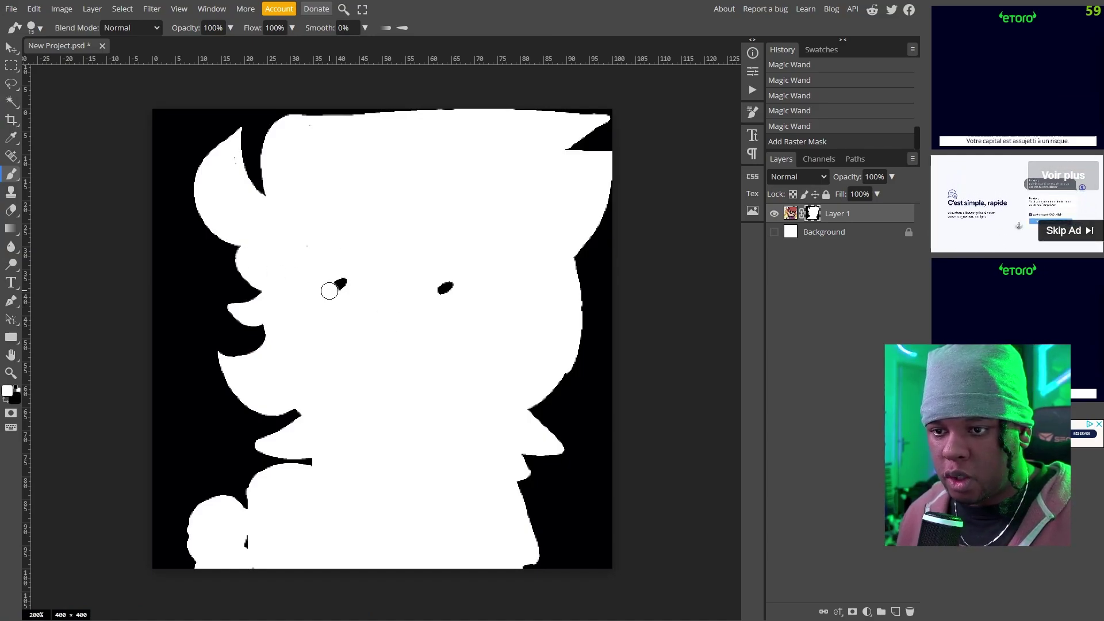
drag(327, 288, 345, 283)
click(707, 276)
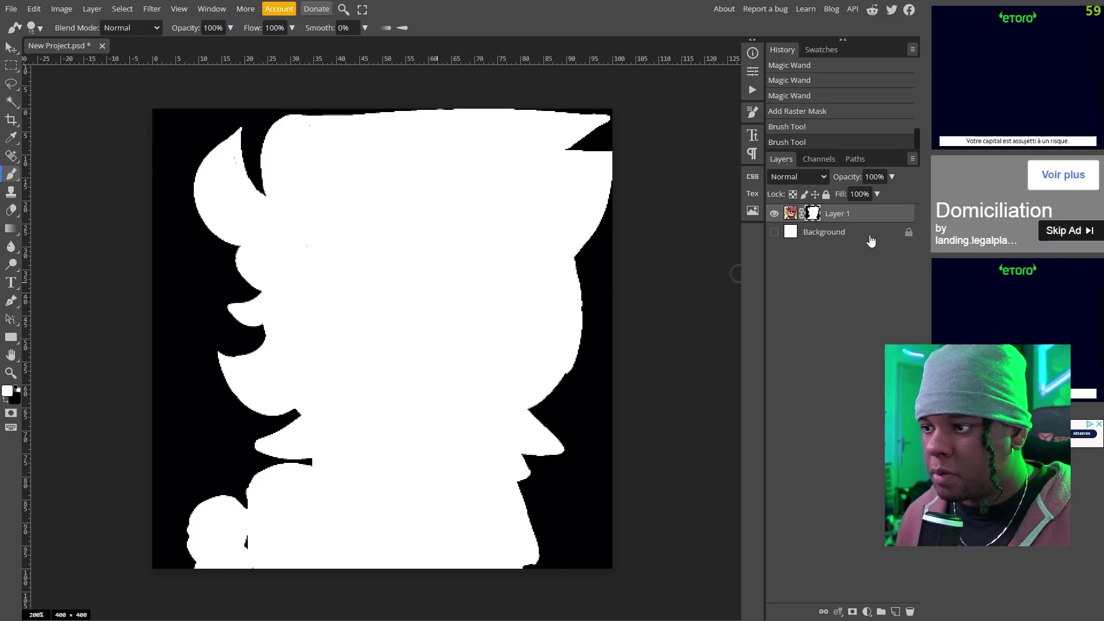
alt+click(811, 214)
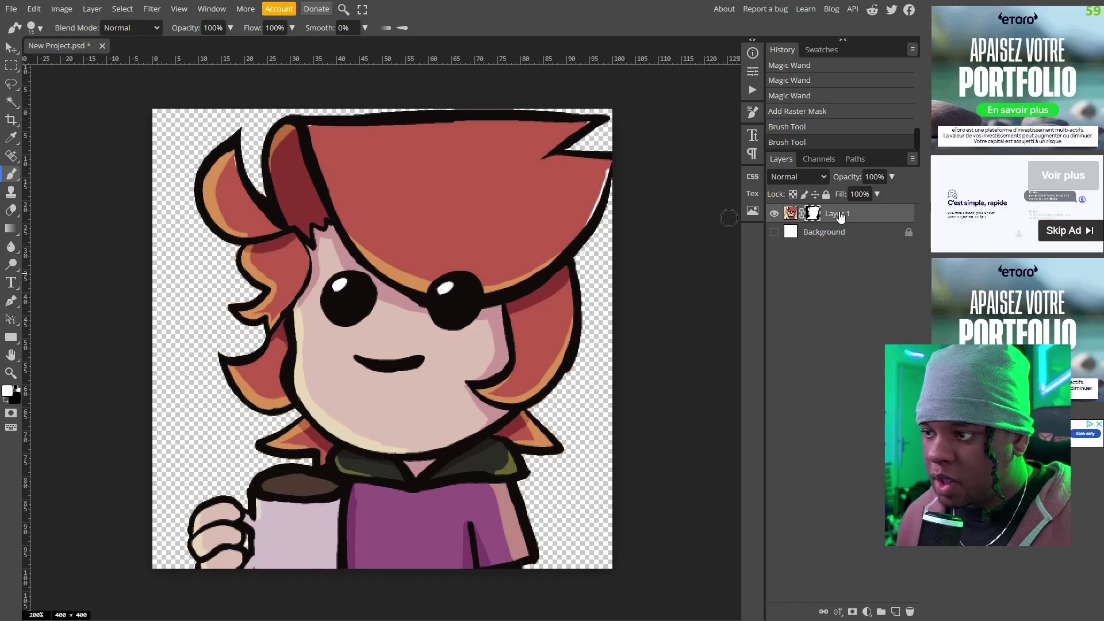
- Duplicate Layer 1 and start a pen path from the shoulder along the left jawline
drag(839, 216, 808, 221)
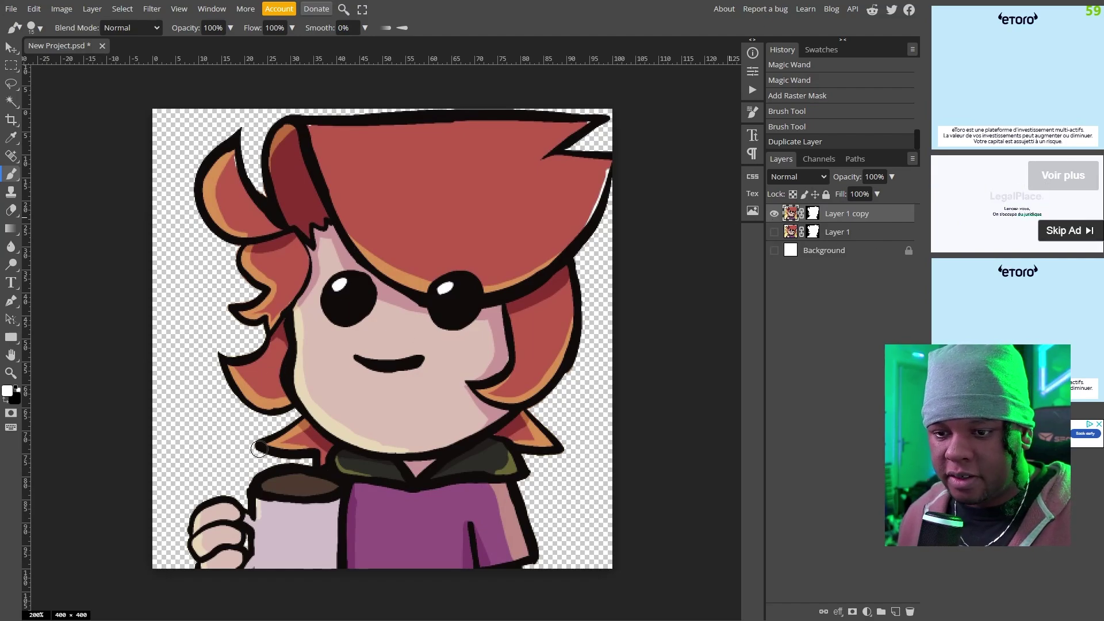
key(p)
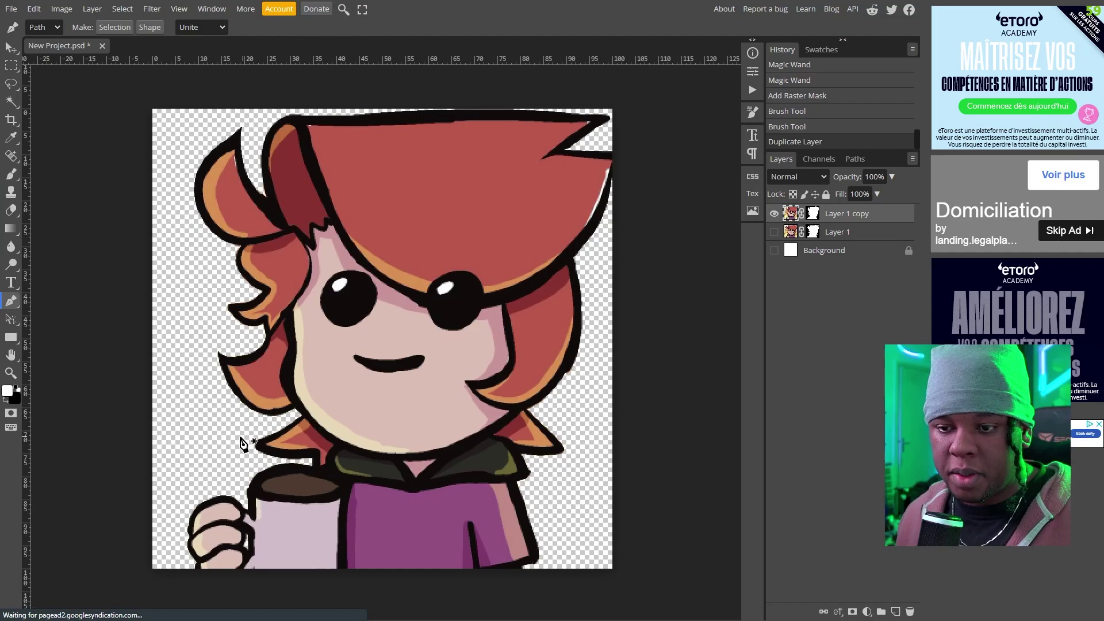
click(168, 450)
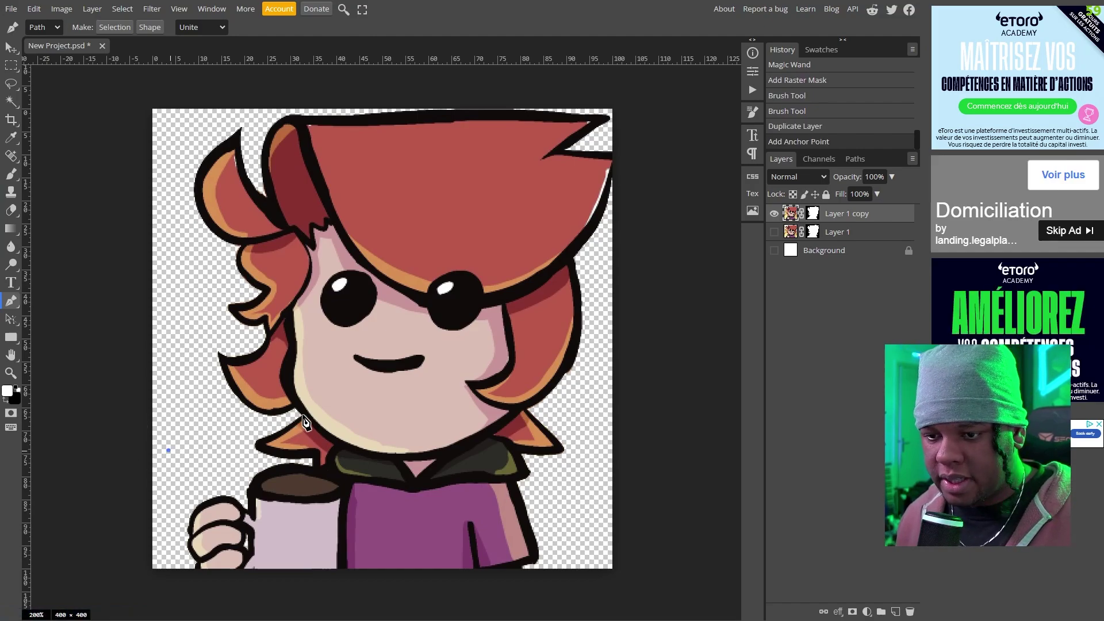
click(303, 415)
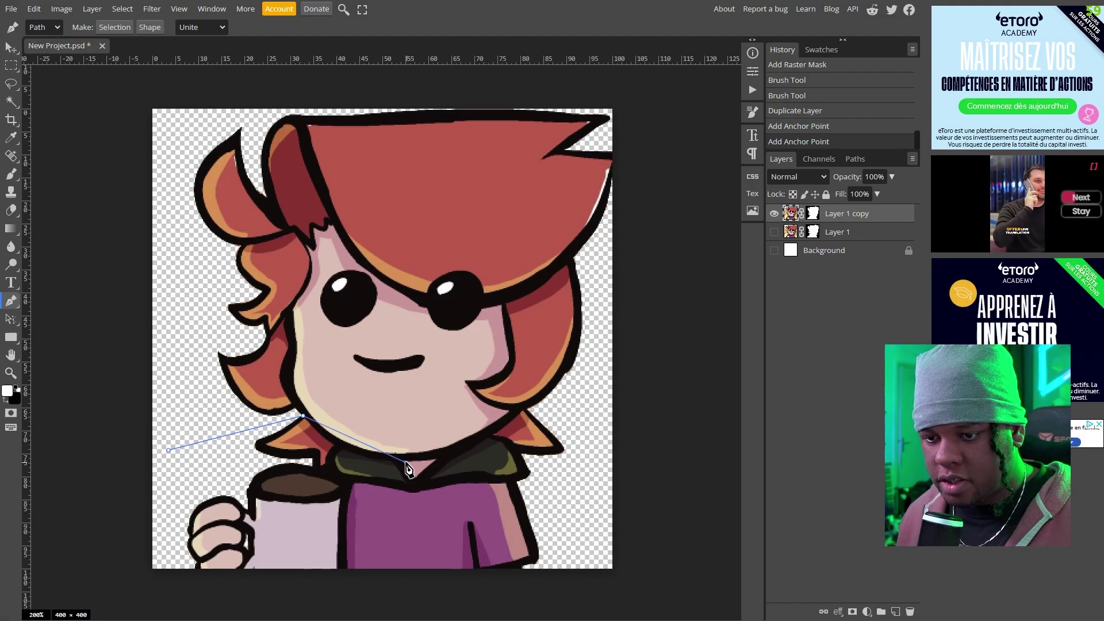
drag(406, 463, 488, 471)
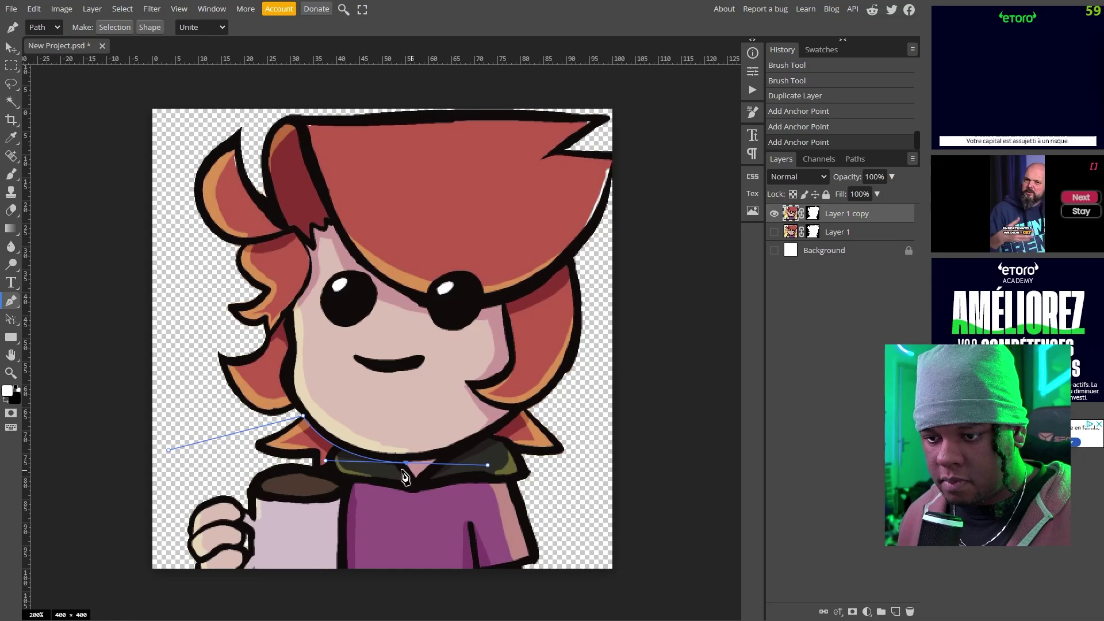
drag(407, 463, 406, 463)
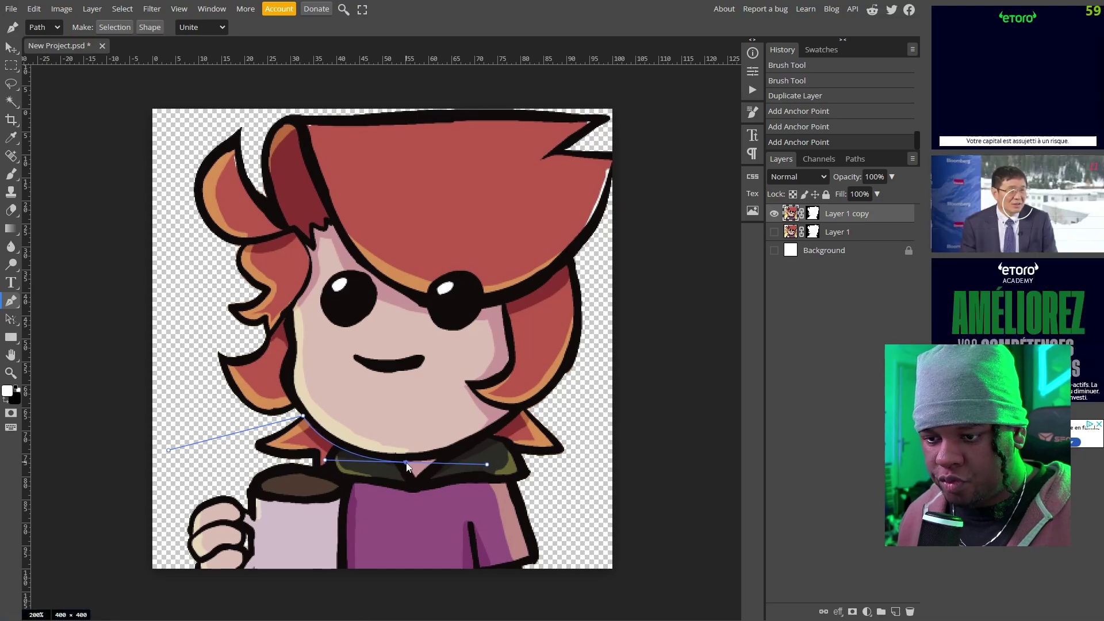
- Continue the path along the right jaw, around the bottom corners, and close it
click(523, 411)
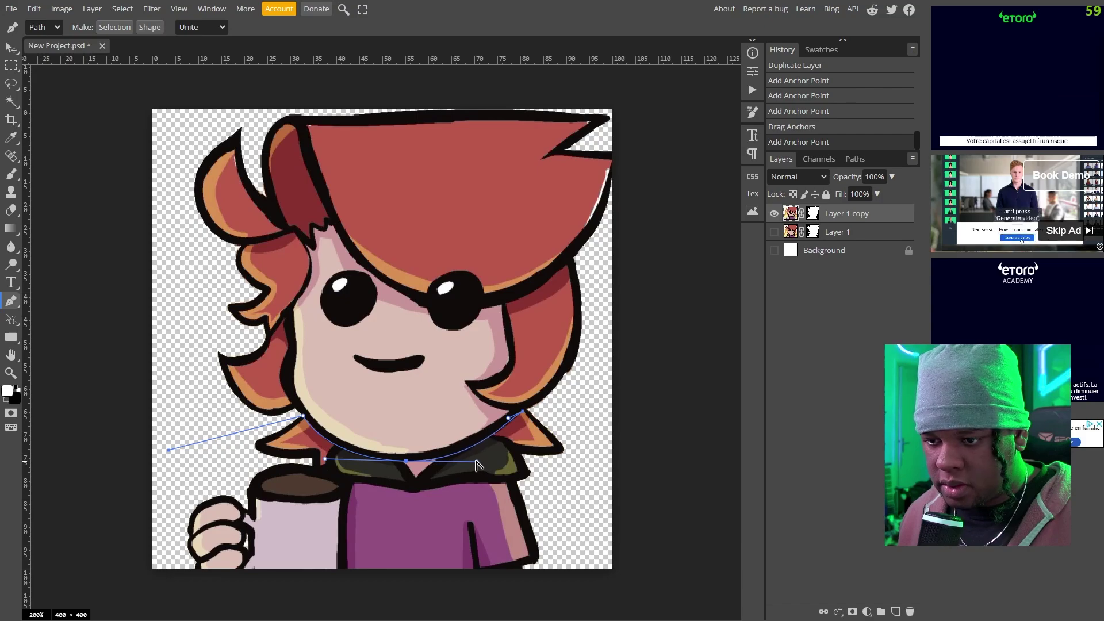
click(522, 411)
drag(509, 417, 639, 384)
click(638, 378)
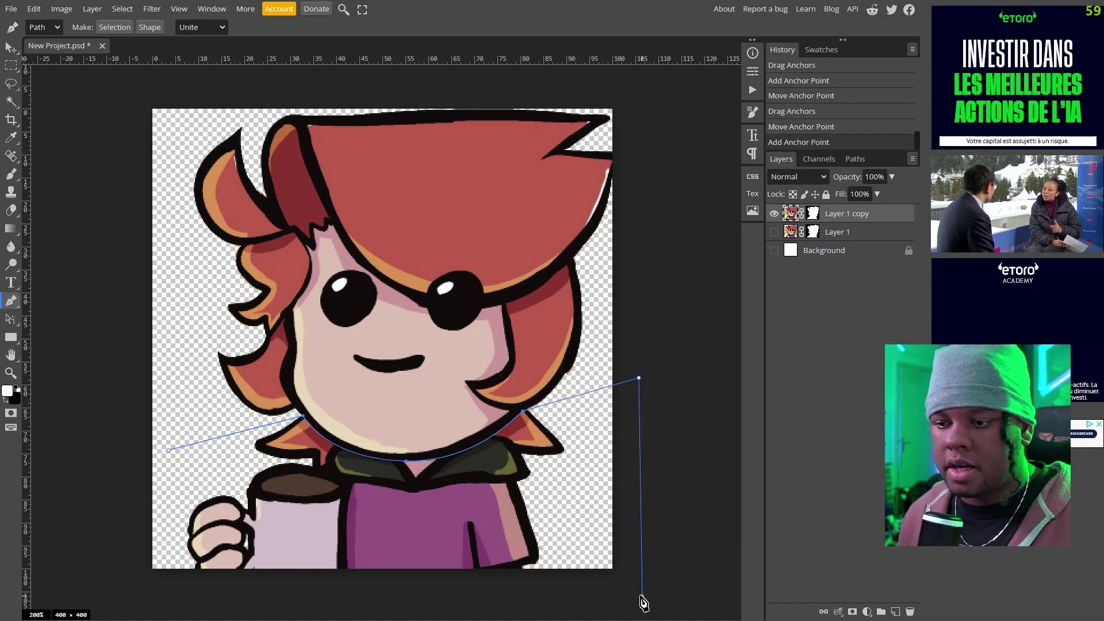
click(641, 596)
click(108, 589)
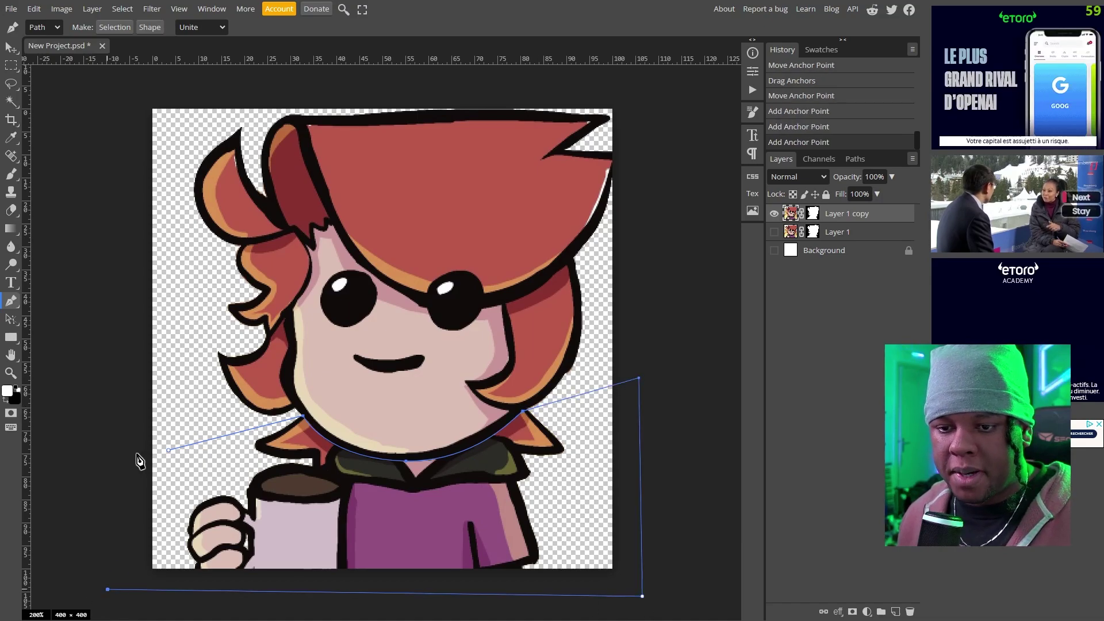
click(168, 451)
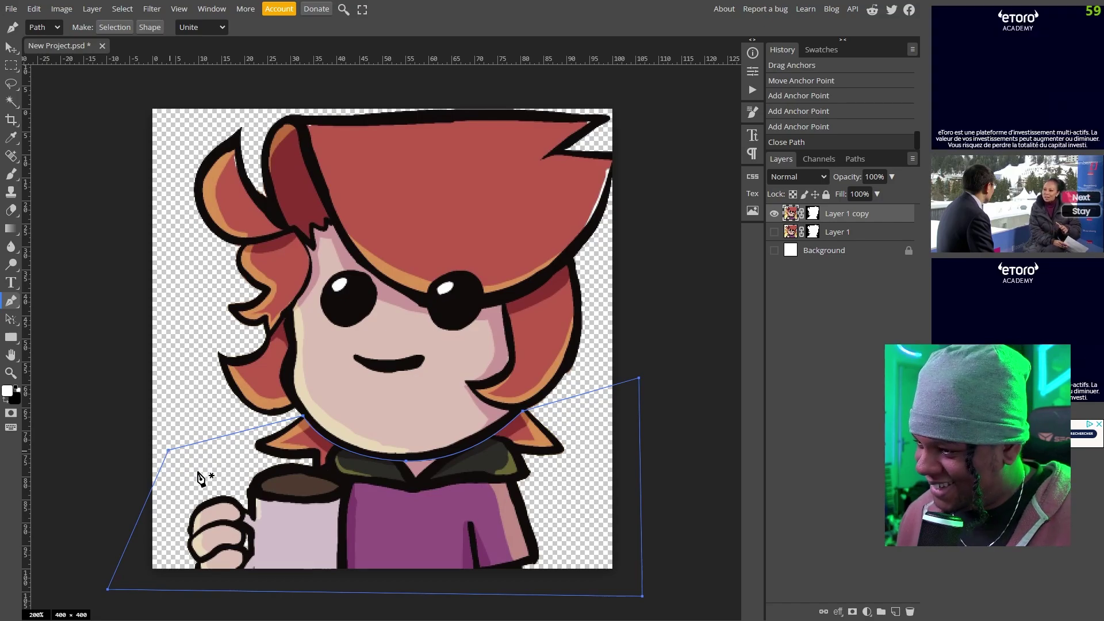
- Turn the body path into a selection and paint it black on Layer 1 copy's mask with a 202 px brush
right_click(235, 443)
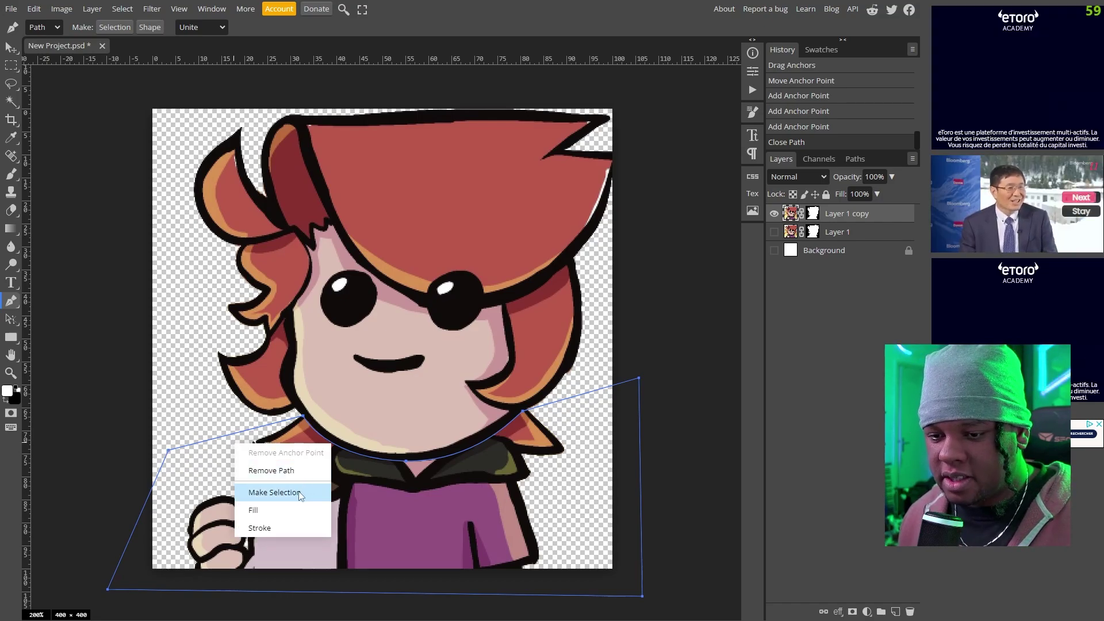
click(123, 30)
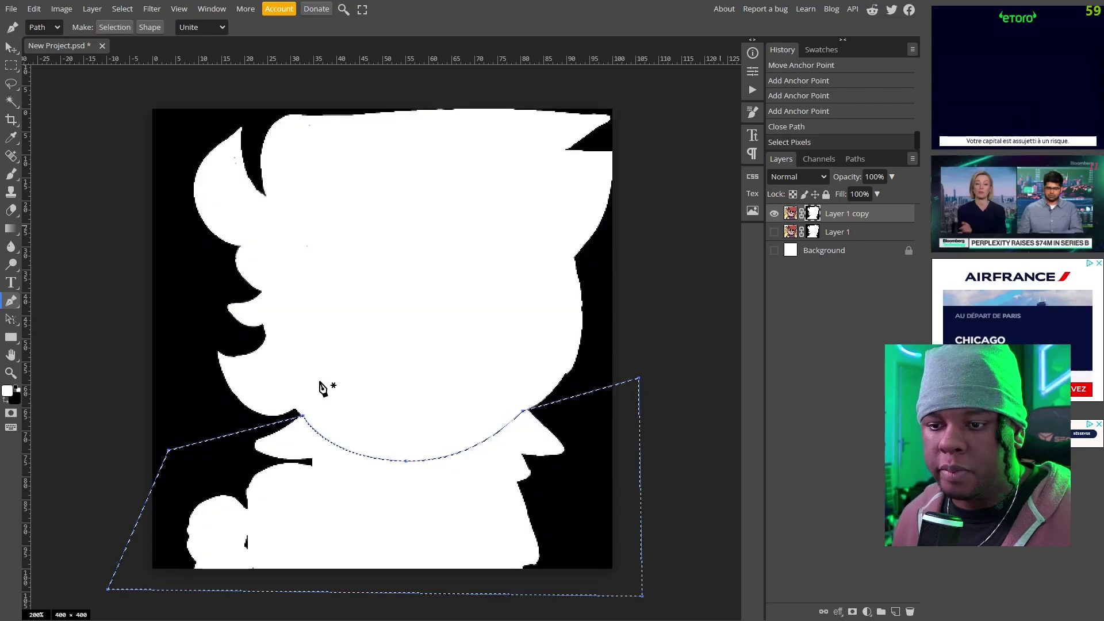
click(11, 174)
right_click(332, 496)
drag(452, 508, 437, 510)
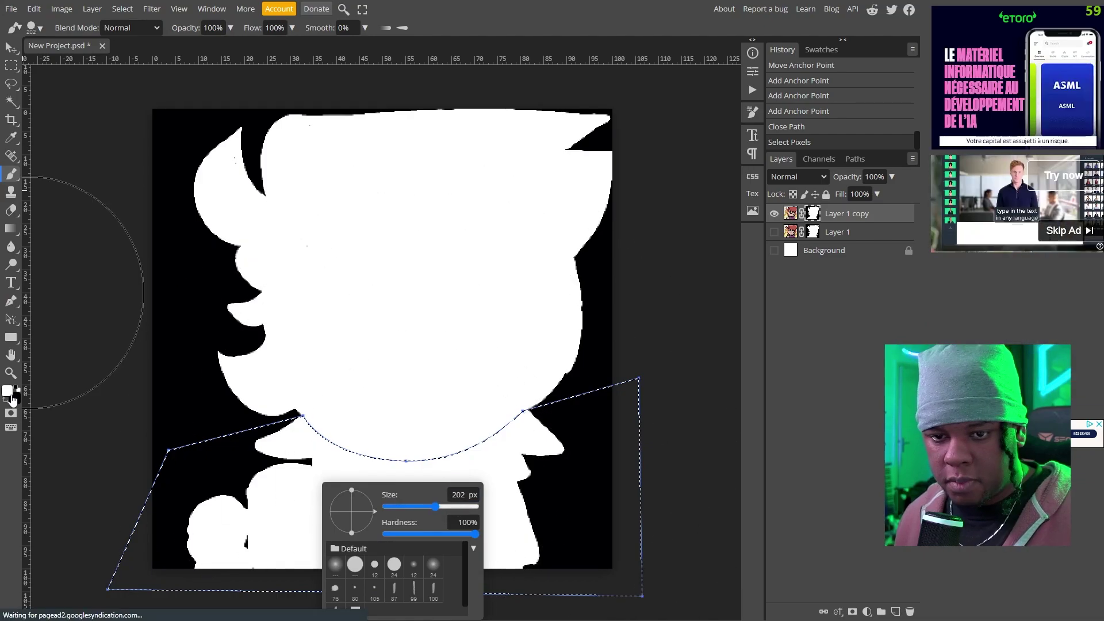
key(x)
mouse_move(205, 492)
mouse_down()
mouse_move(325, 540)
mouse_move(424, 528)
mouse_move(510, 384)
mouse_up()
key(ctrl+d)
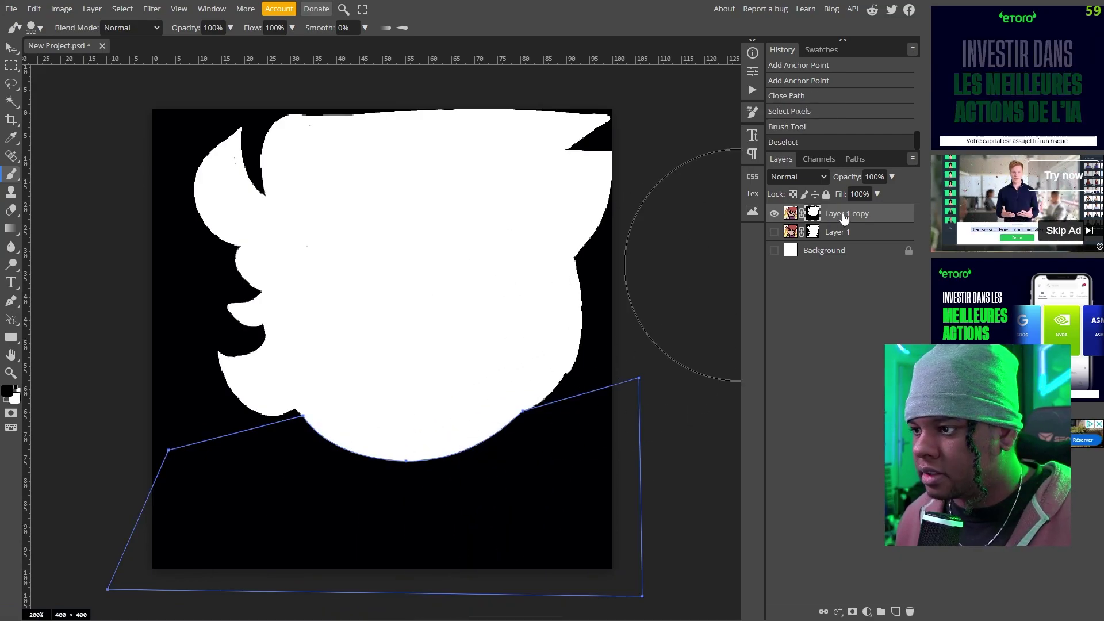
alt+click(812, 214)
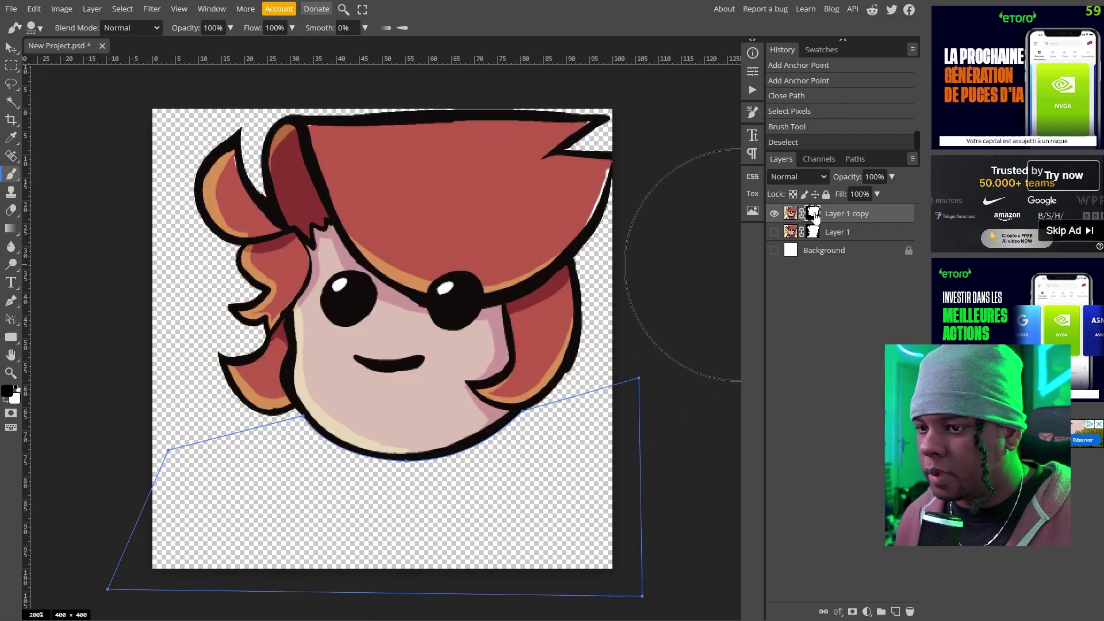
- Duplicate the original Layer 1 as a visible Layer 1 copy 2
ctrl+click(812, 233)
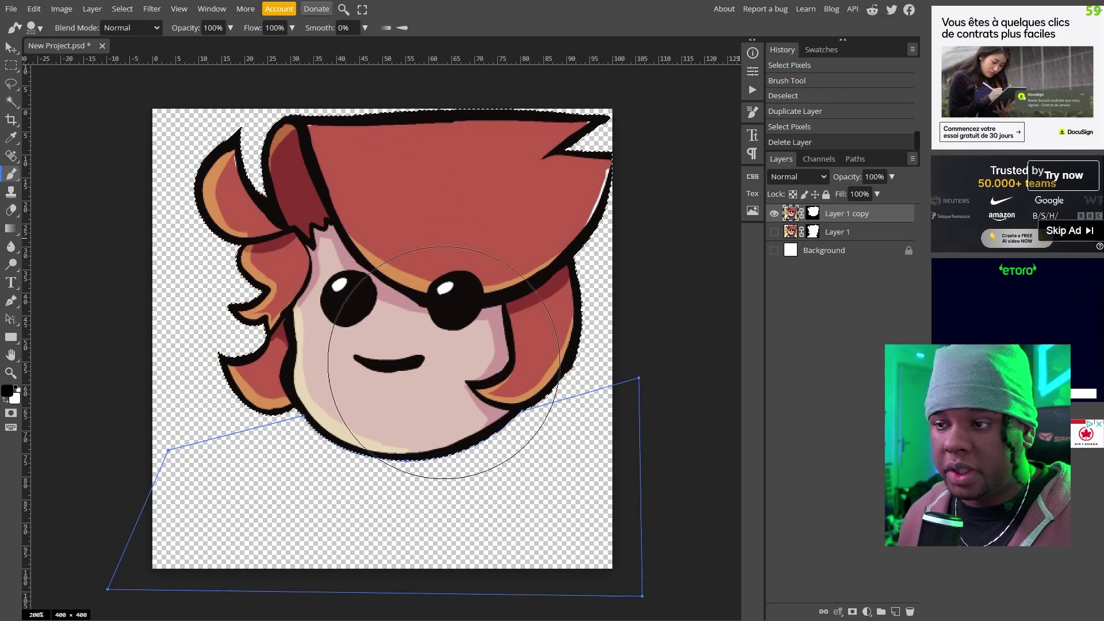
click(835, 233)
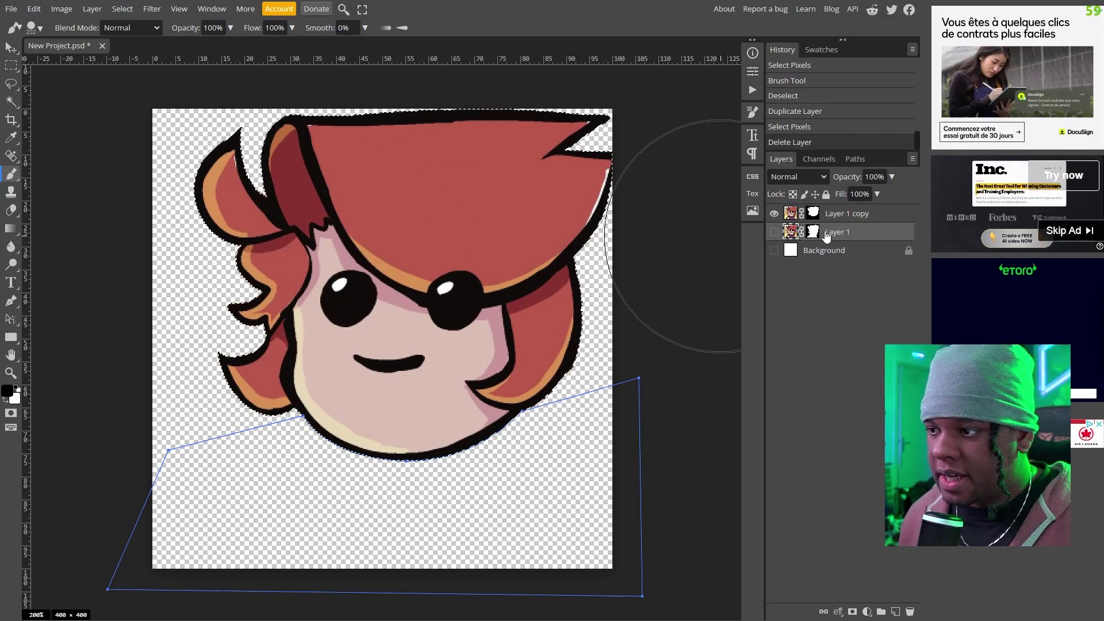
key(ctrl+j)
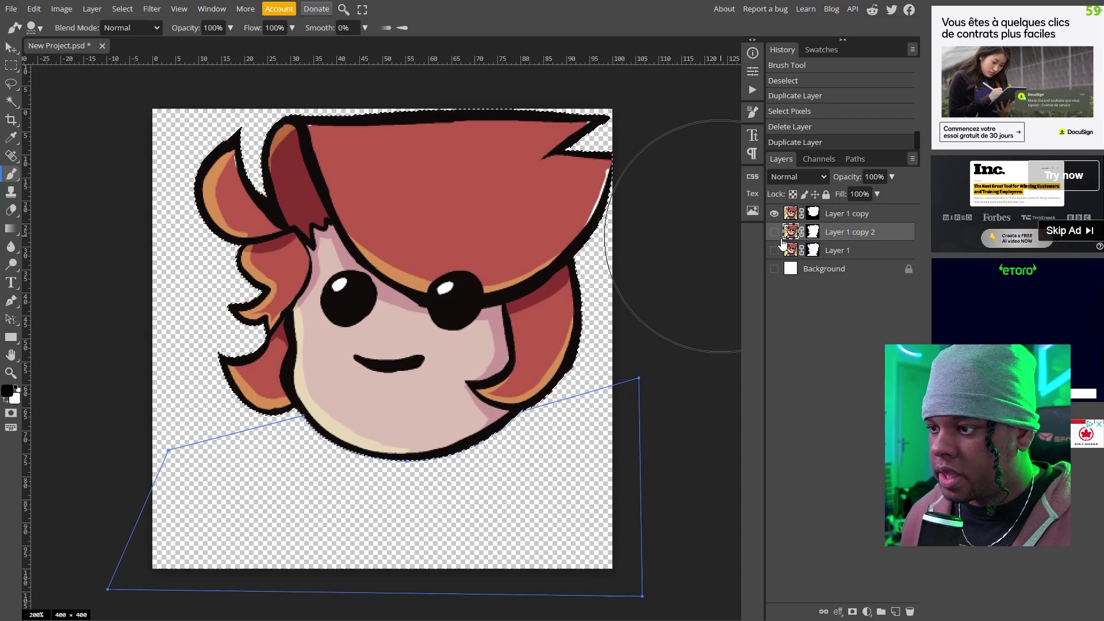
click(774, 231)
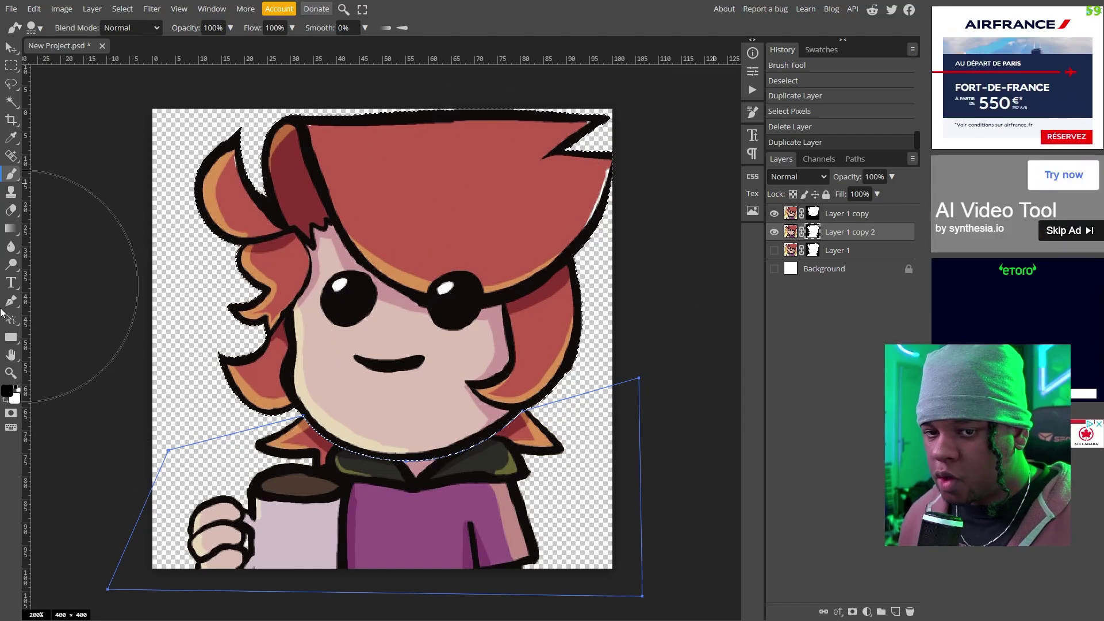
- Load the neckline path as a selection on Layer 1 copy 2's mask and hide Layer 1 copy
click(10, 301)
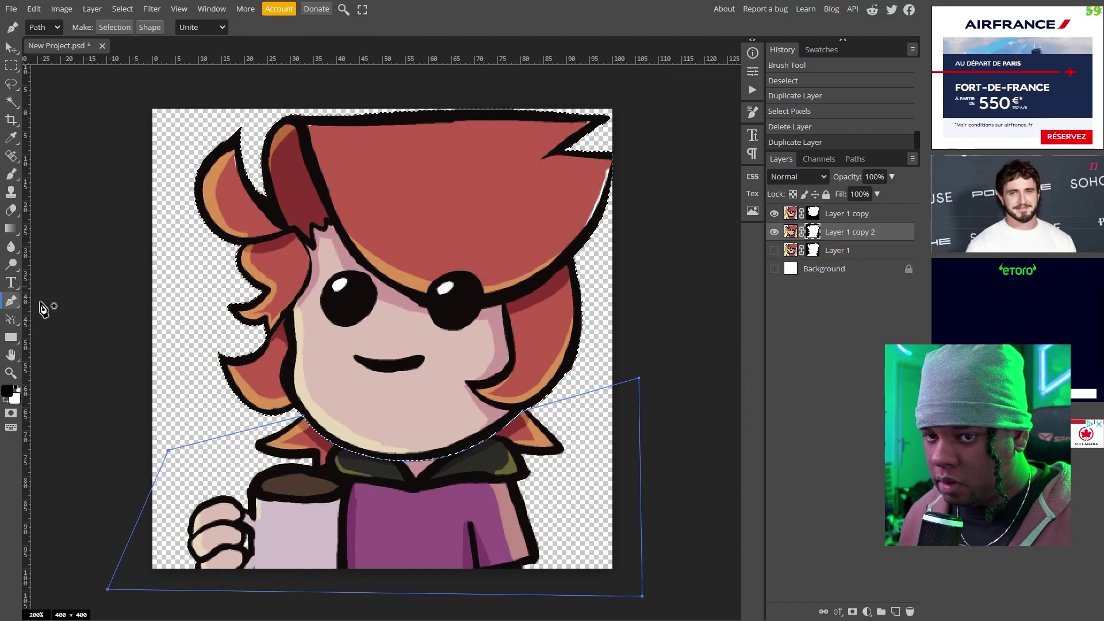
click(110, 29)
key(Return)
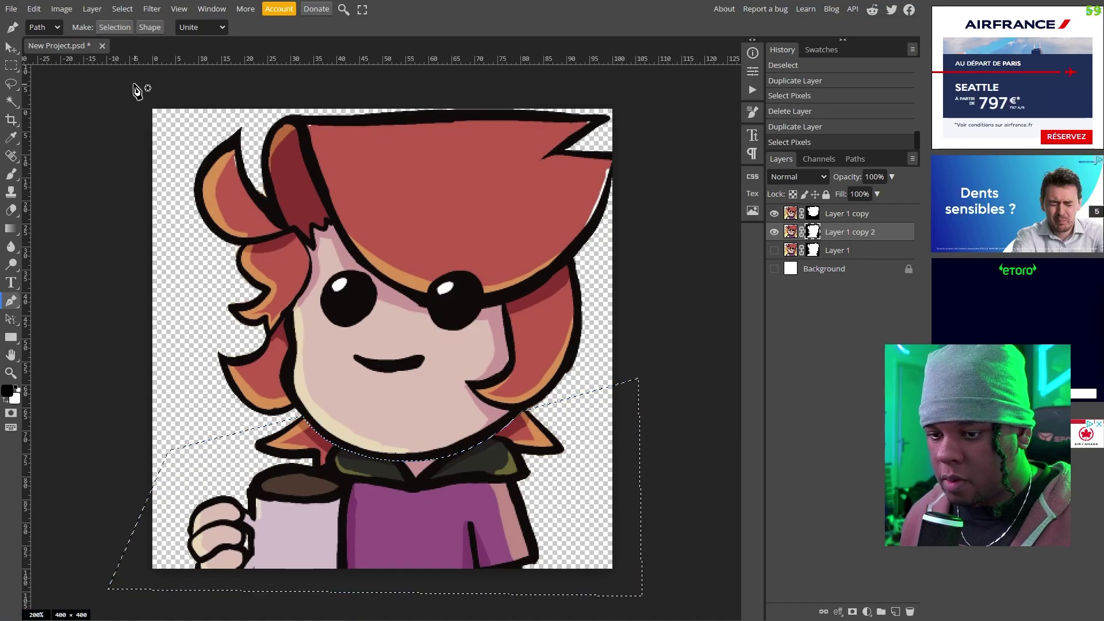
alt+click(812, 232)
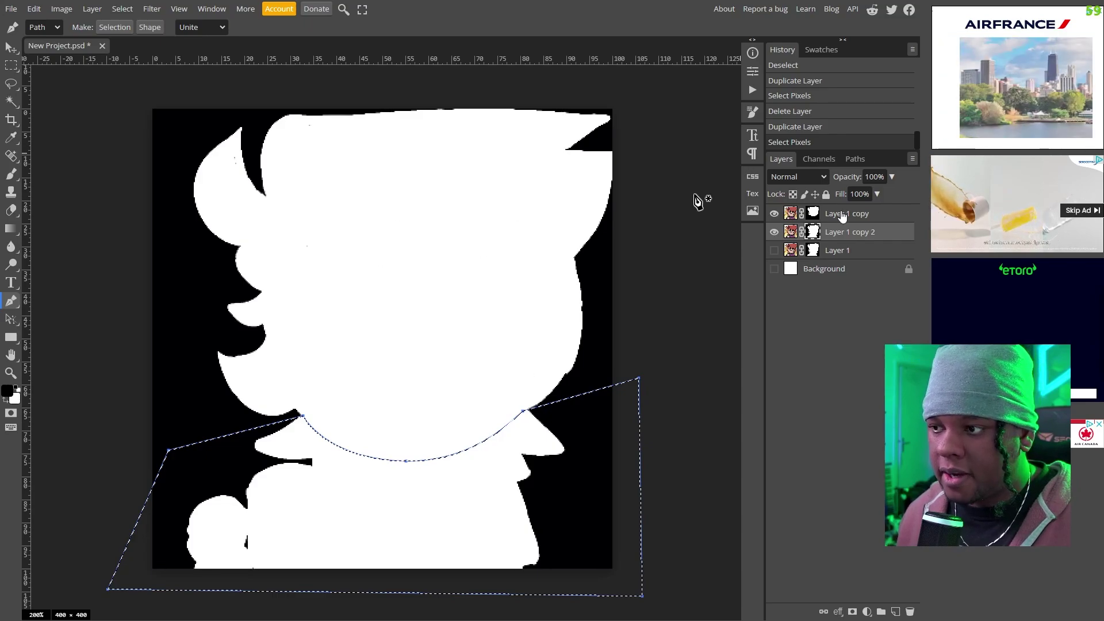
click(774, 213)
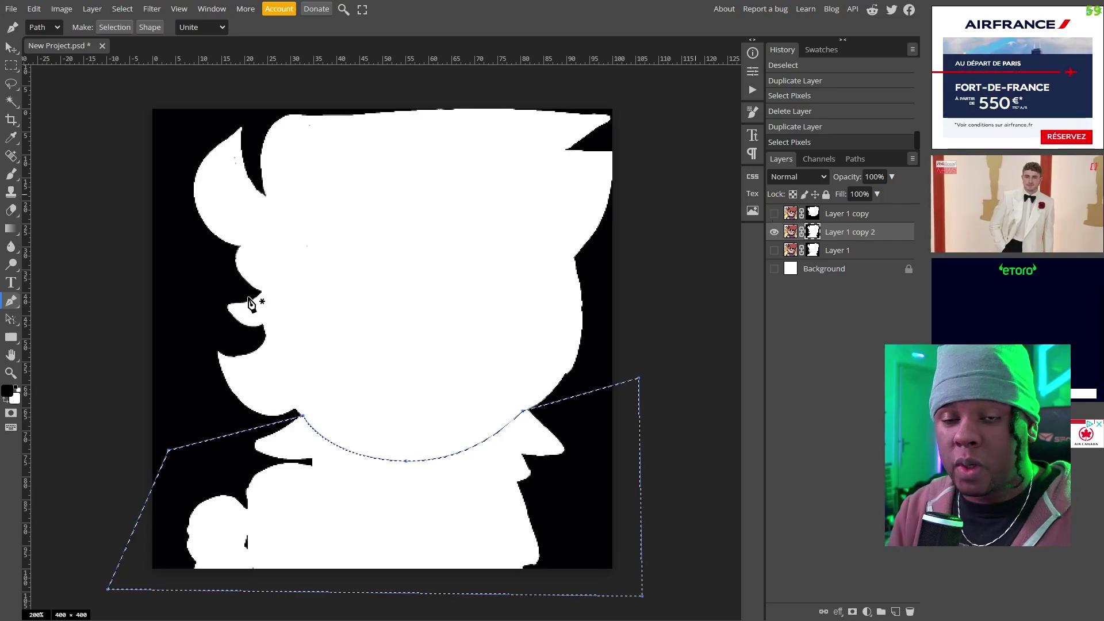
- Invert the selection and paint the mask black above the neckline, then deselect
key(ctrl+shift+i)
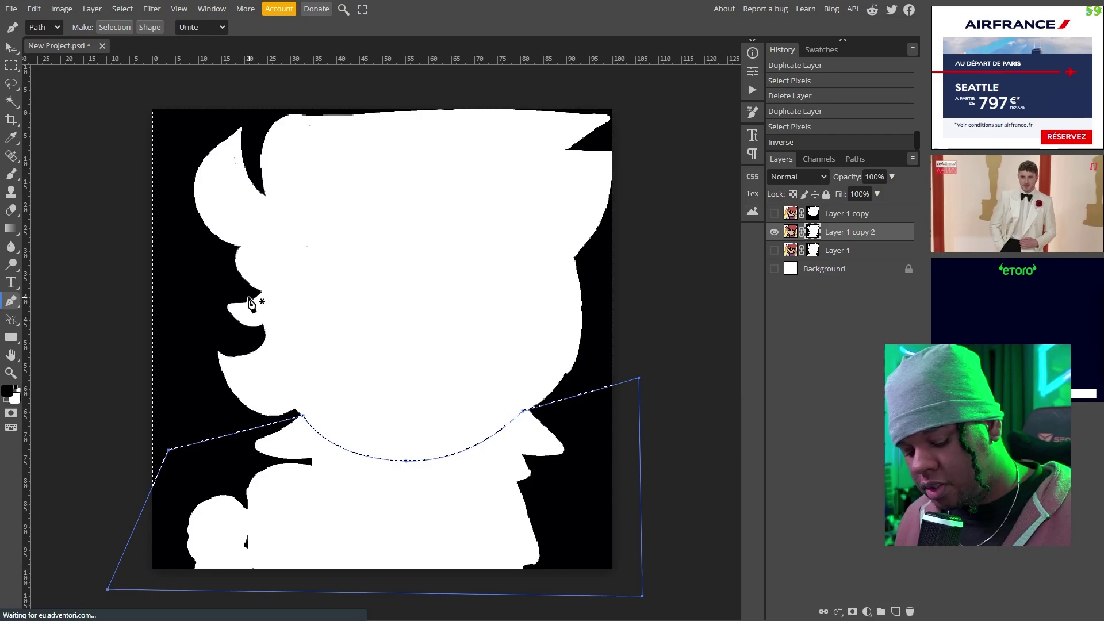
key(b)
mouse_move(210, 376)
mouse_down()
mouse_move(429, 186)
mouse_move(621, 192)
mouse_up()
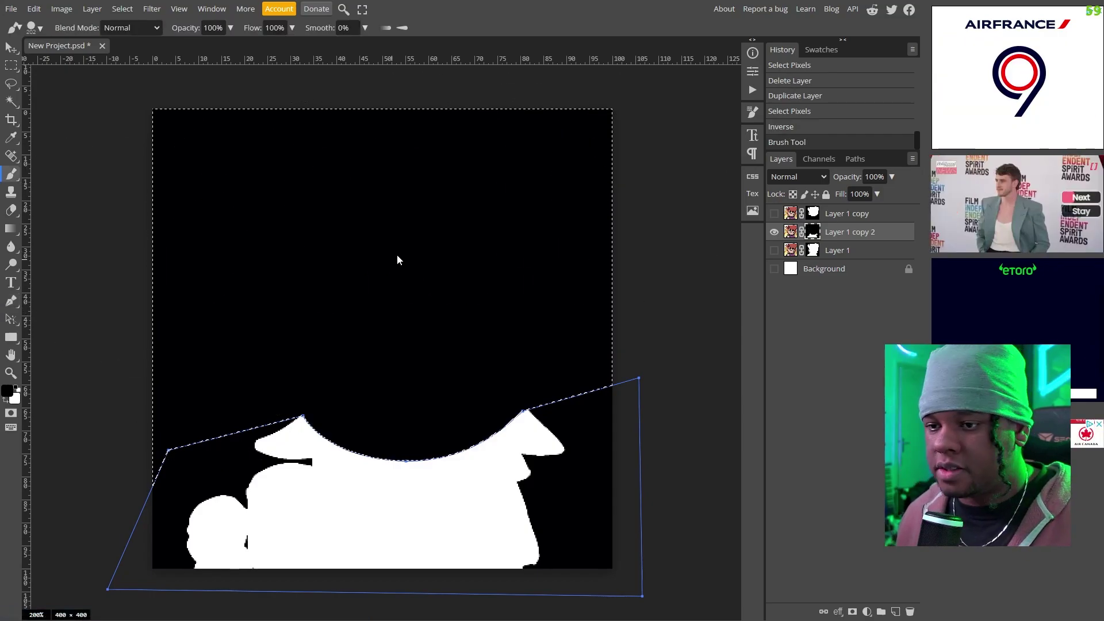
key(ctrl+d)
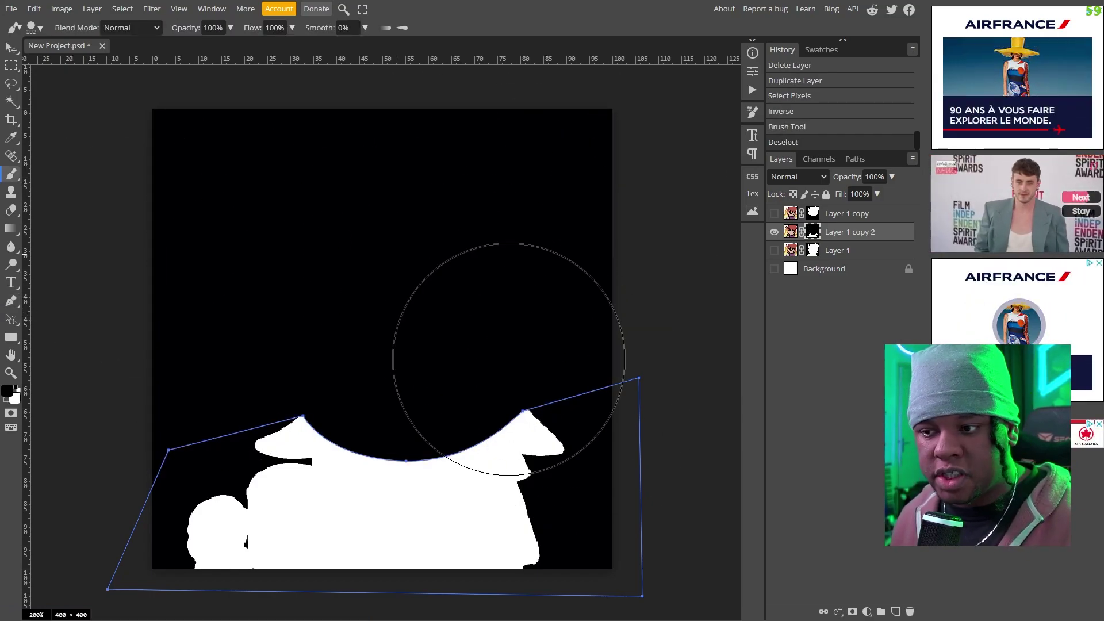
- Remove the neckline path and briefly show the head layer to check the split
key(p)
right_click(577, 398)
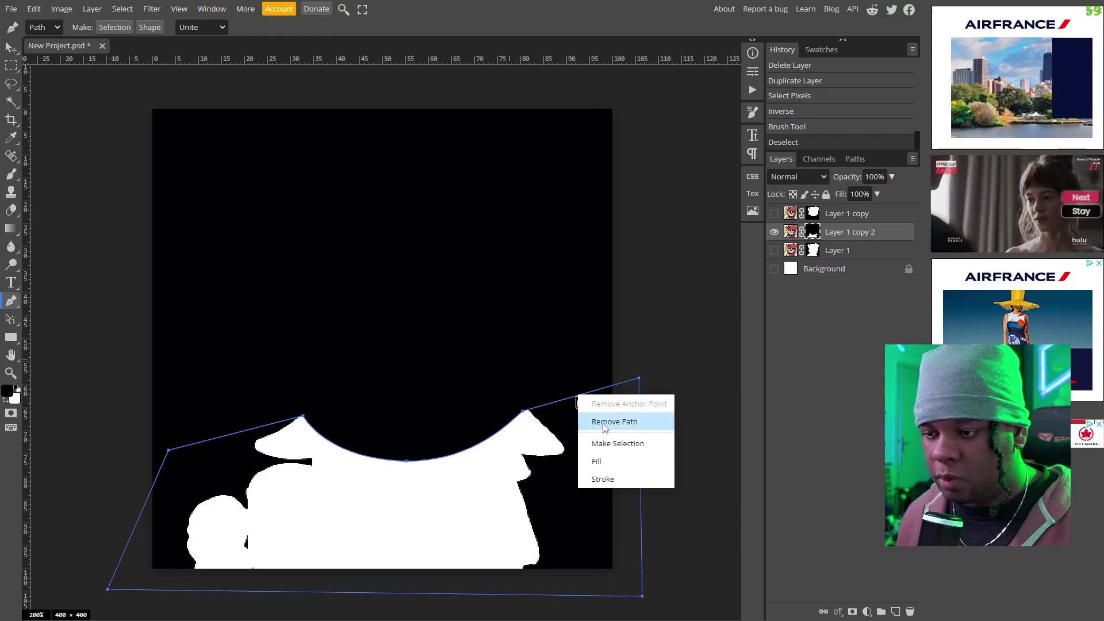
click(605, 424)
alt+click(815, 233)
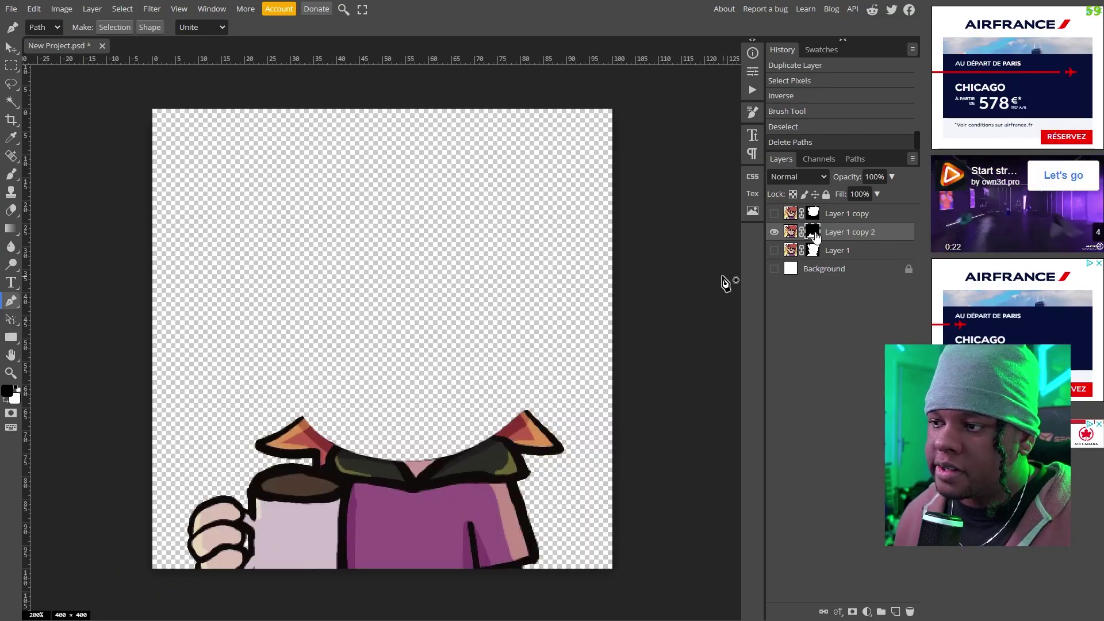
click(775, 214)
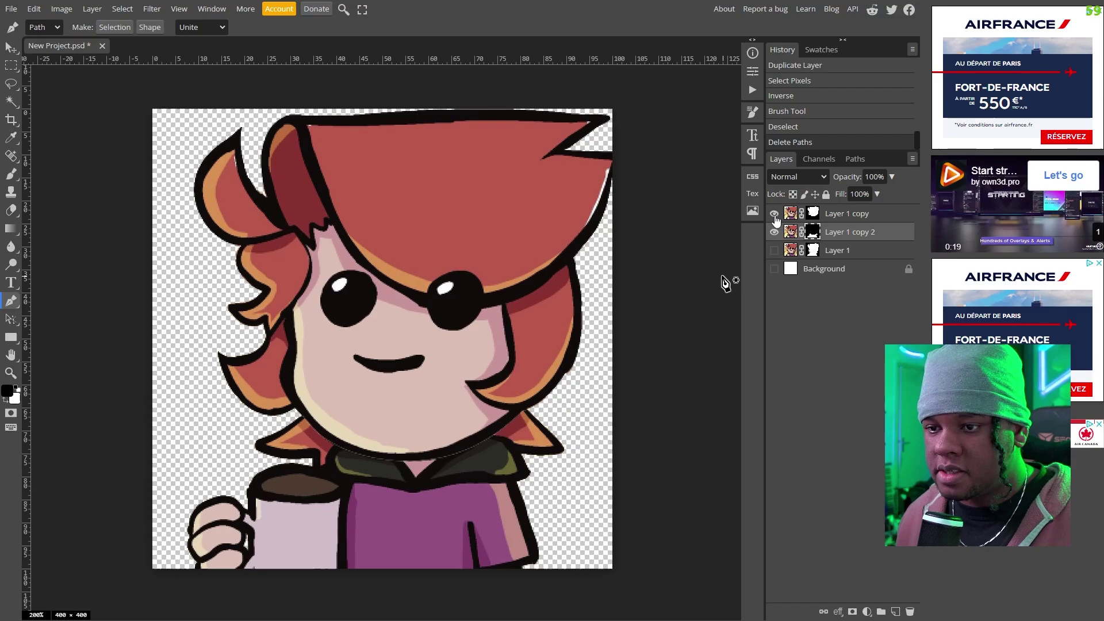
click(774, 215)
- Show only the head layer in Photopea and export it as head.png
click(774, 232)
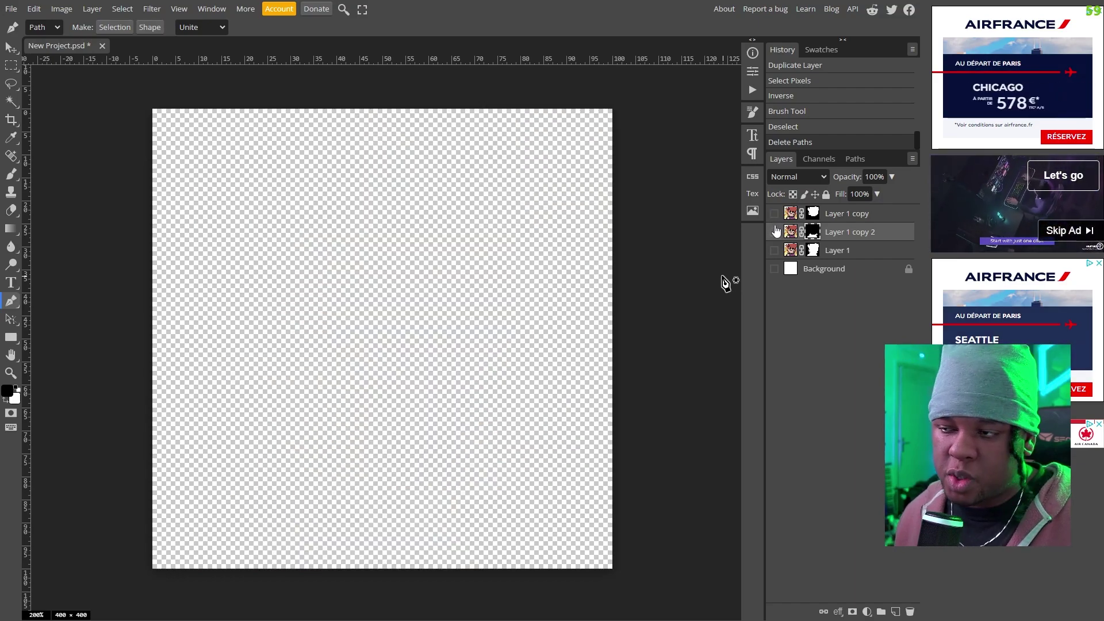
click(774, 214)
click(10, 10)
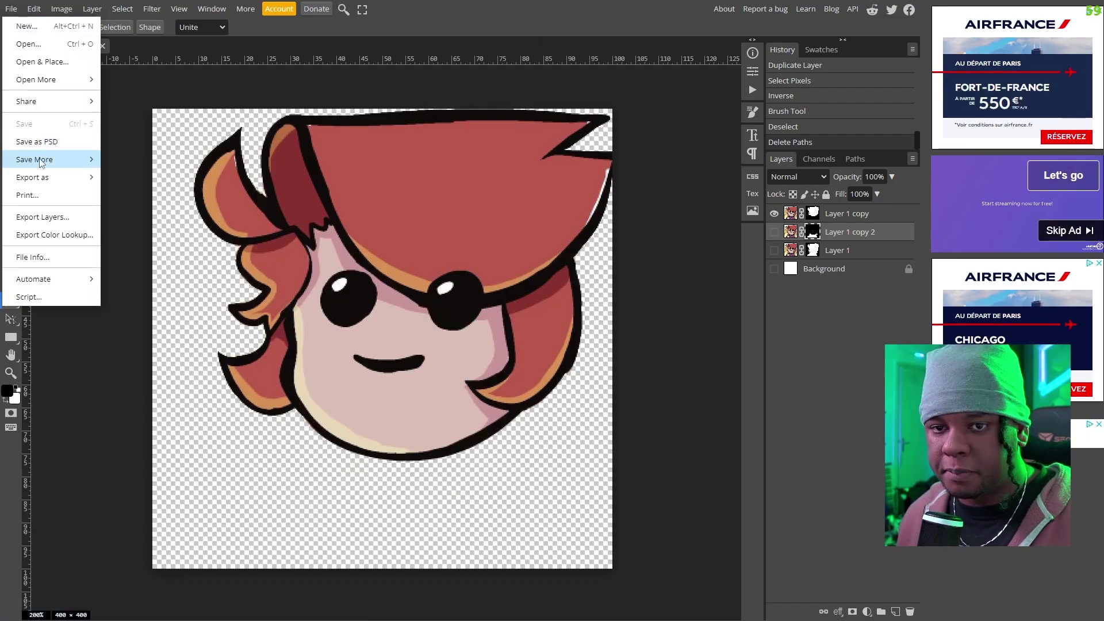
click(111, 182)
click(437, 254)
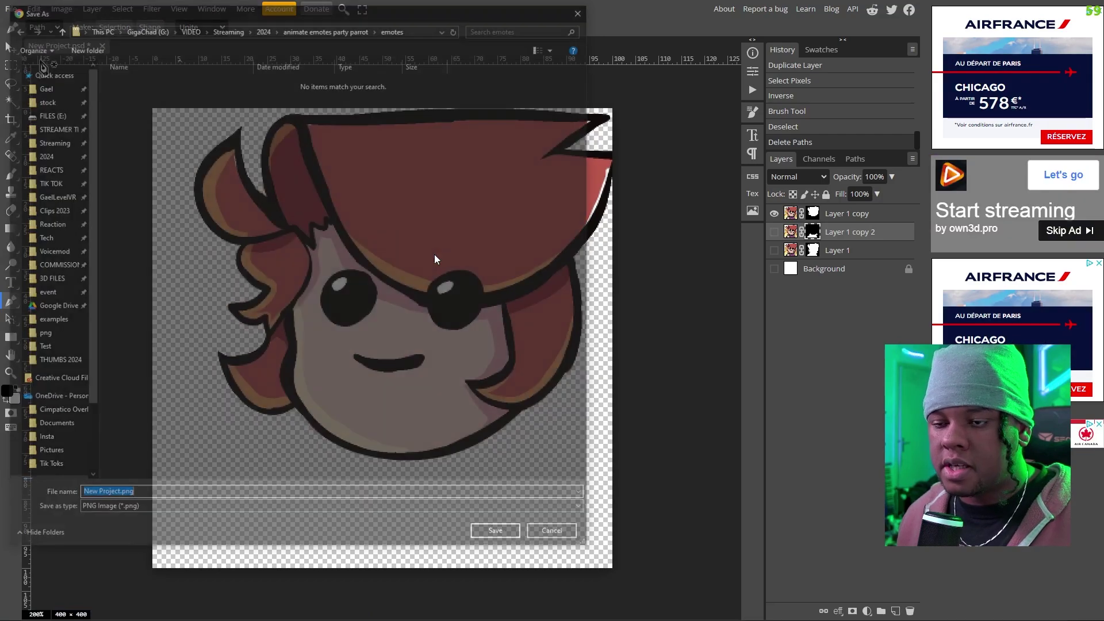
text(head)
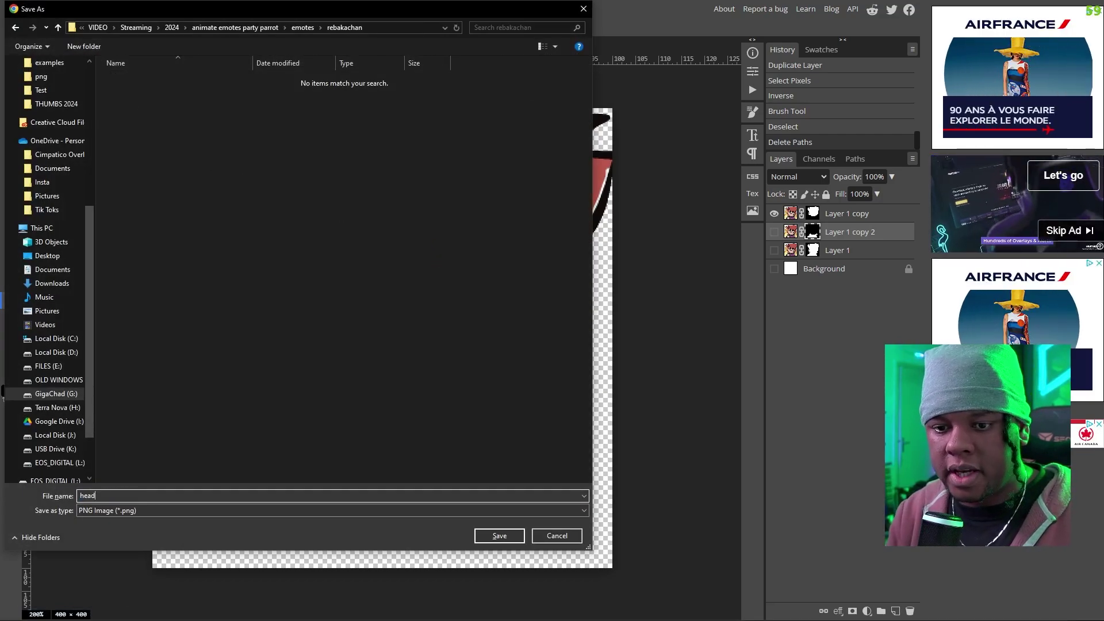
key(Return)
click(775, 214)
- Show only the body layer and export it as its own PNG
click(774, 233)
click(11, 9)
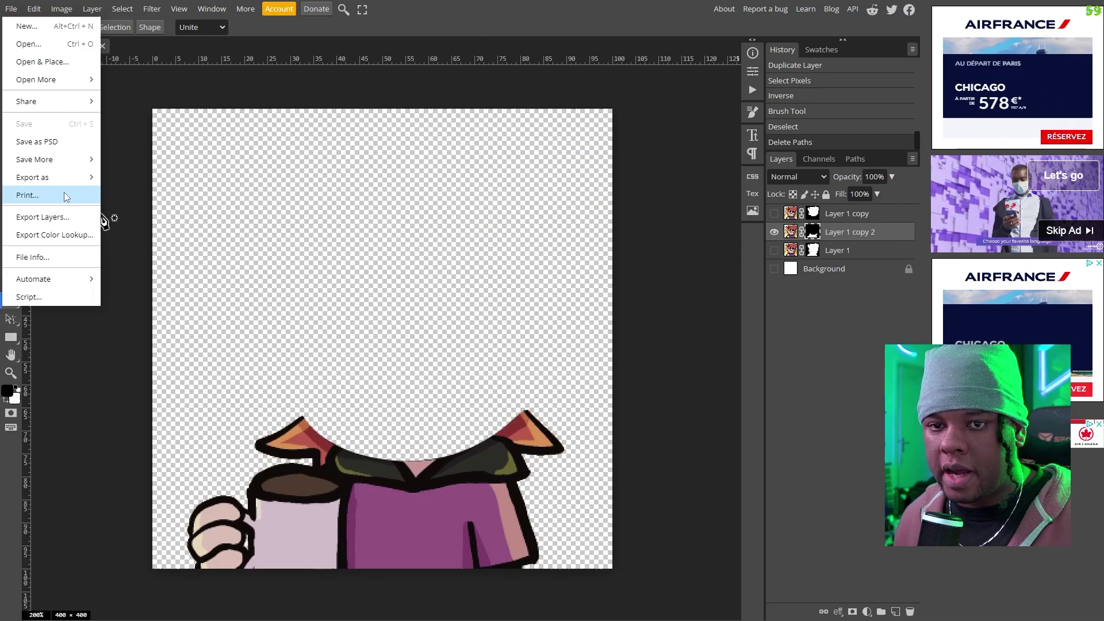
mouse_move(75, 177)
click(138, 187)
click(443, 259)
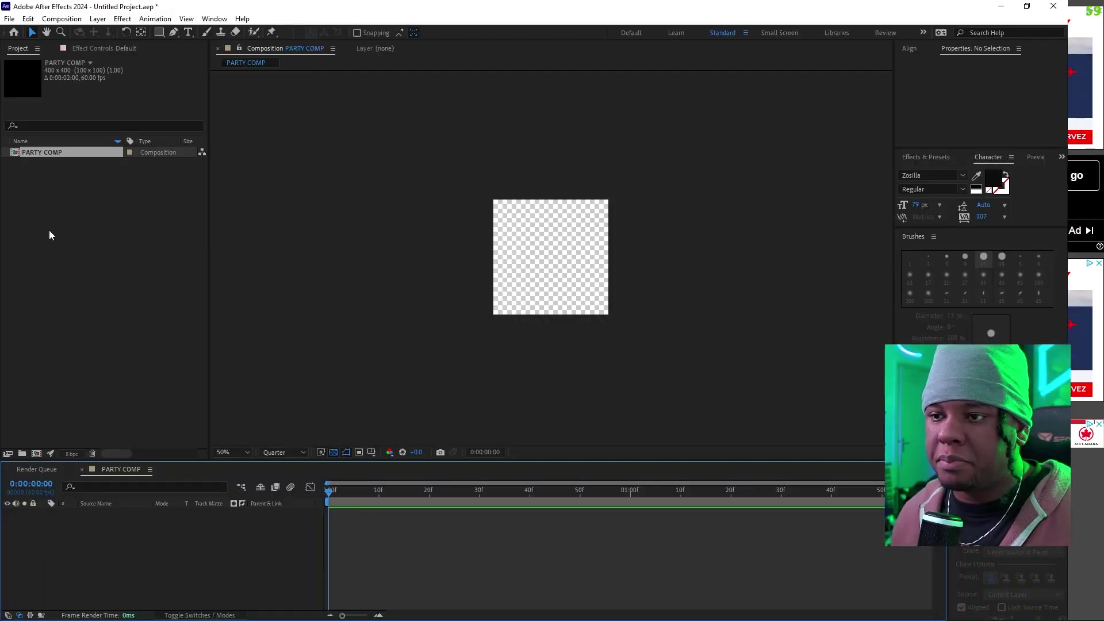
- Import head.png and body.png from the emote's folder into the Project panel
click(49, 235)
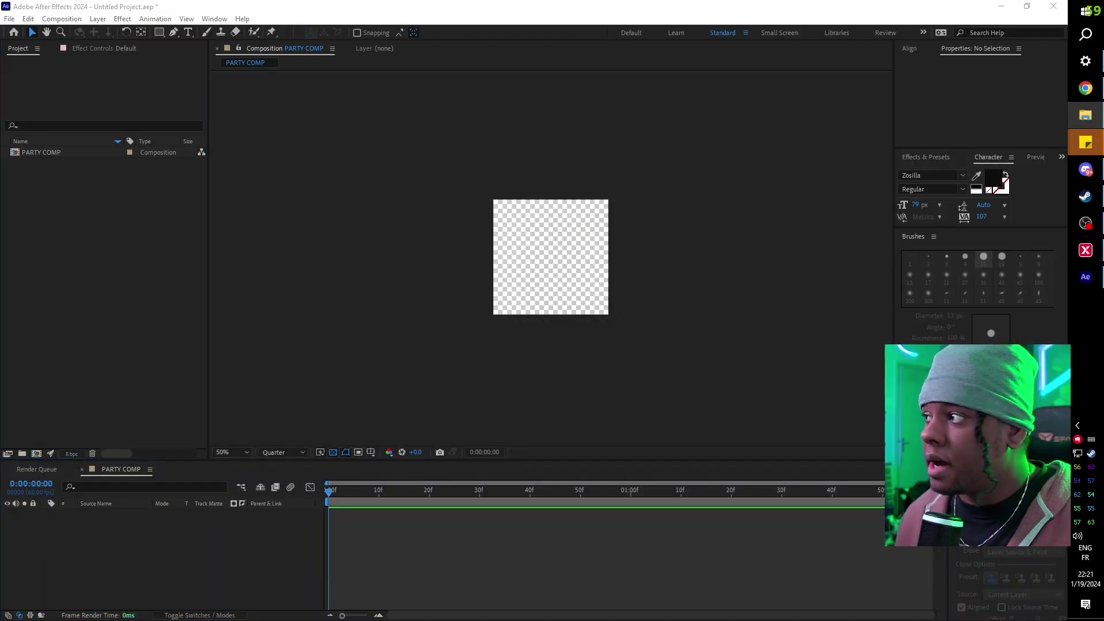
click(1085, 115)
double_click(463, 205)
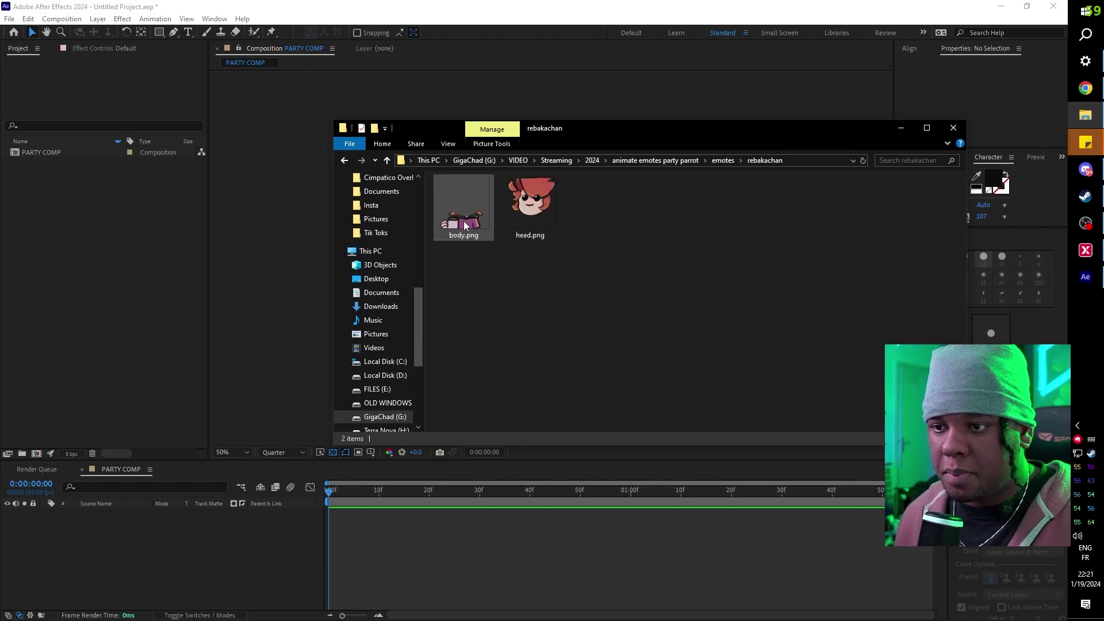
drag(515, 285, 112, 235)
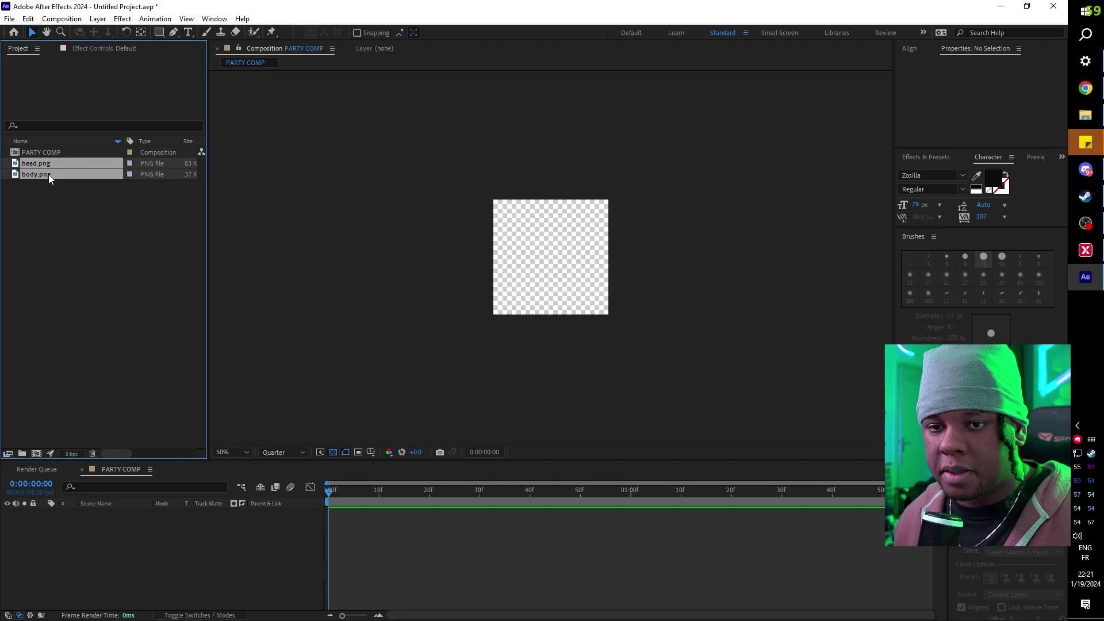
- Add both PNGs to PARTY COMP as layers, with head.png above body.png
drag(48, 174, 141, 469)
drag(159, 524, 161, 525)
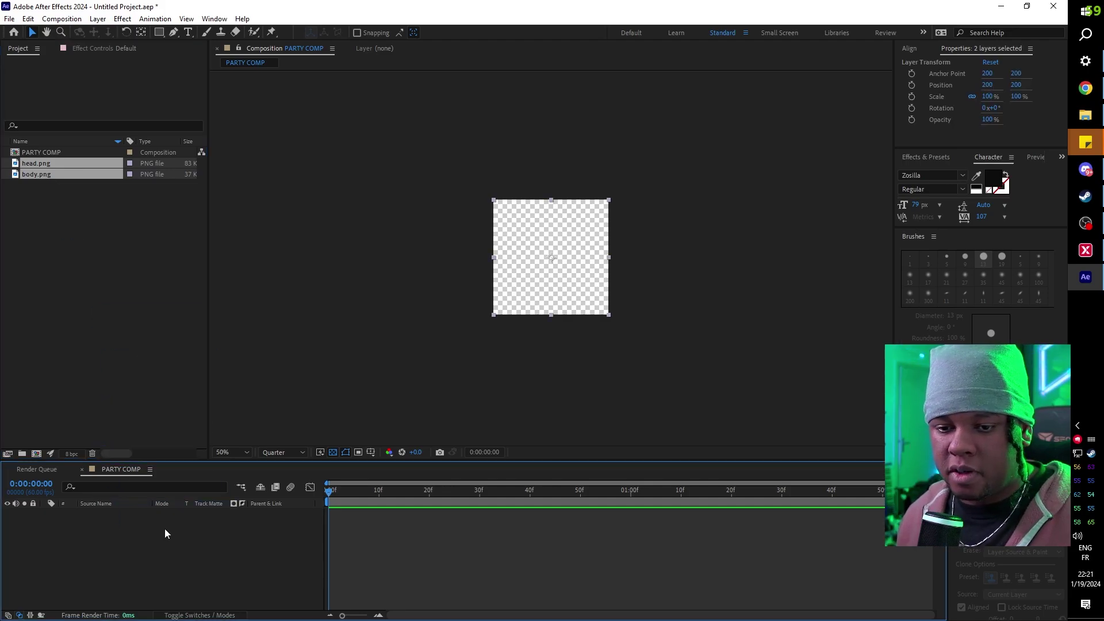
click(643, 493)
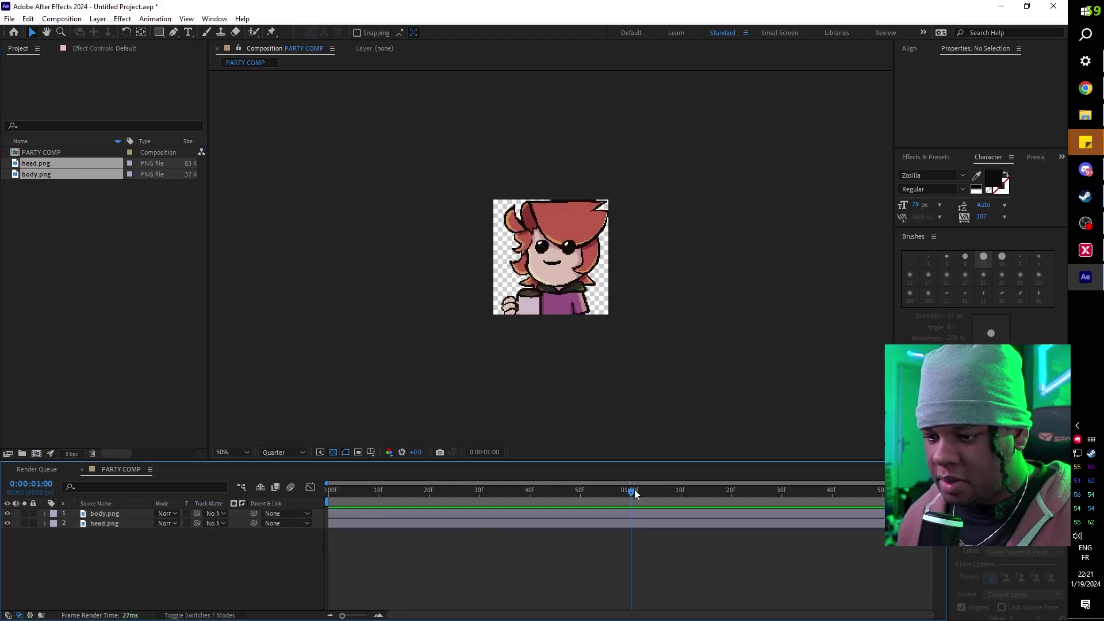
drag(560, 490, 122, 515)
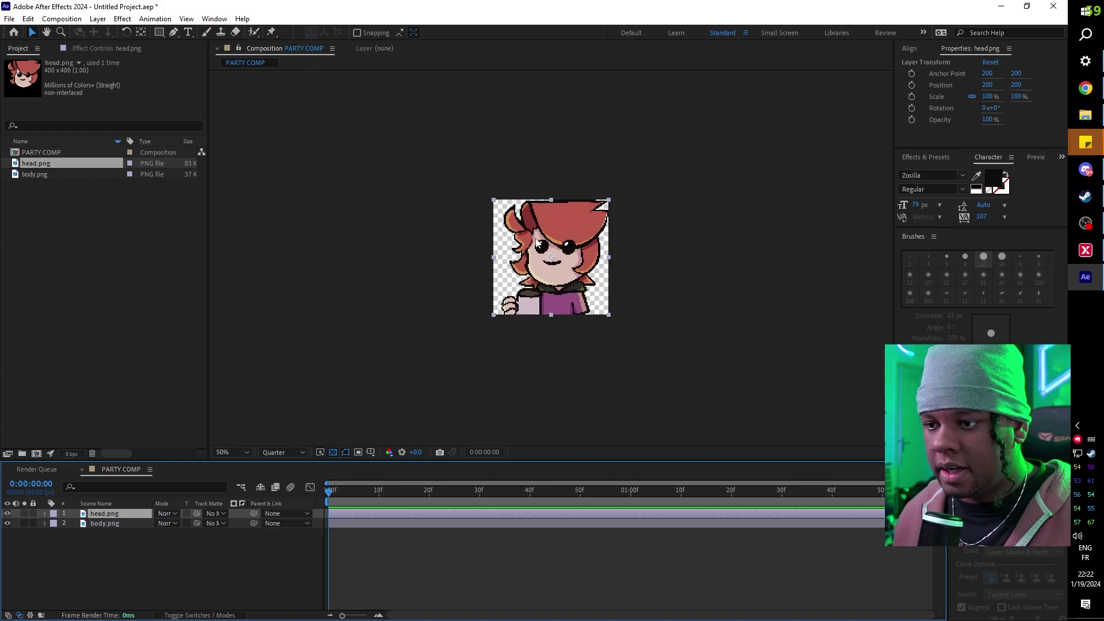
drag(538, 243, 541, 248)
key(ctrl+z)
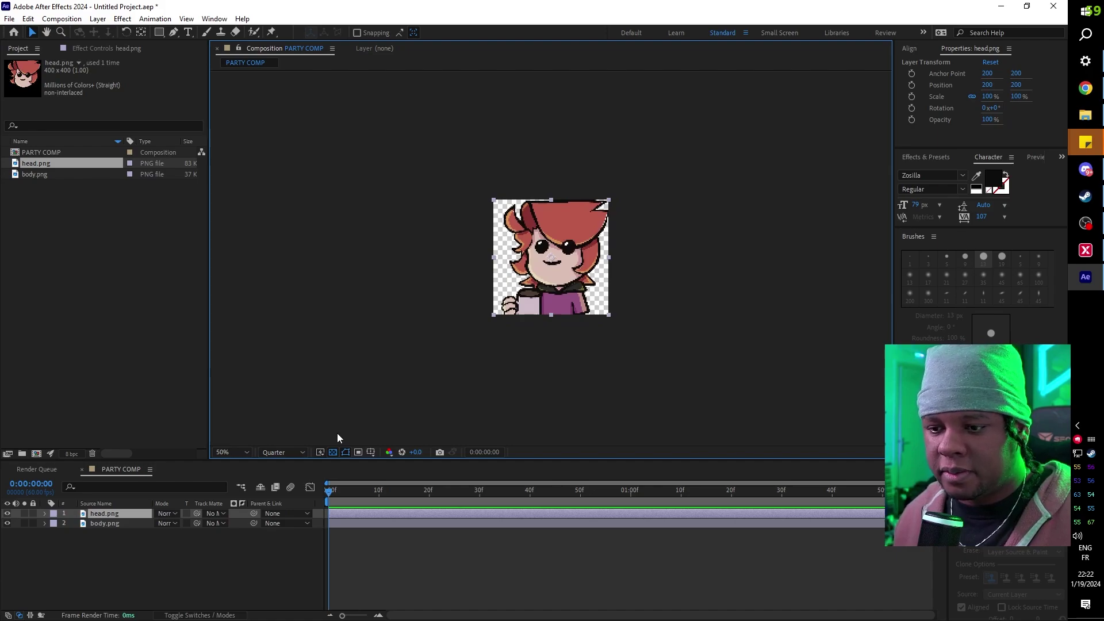
key(q)
key(F2)
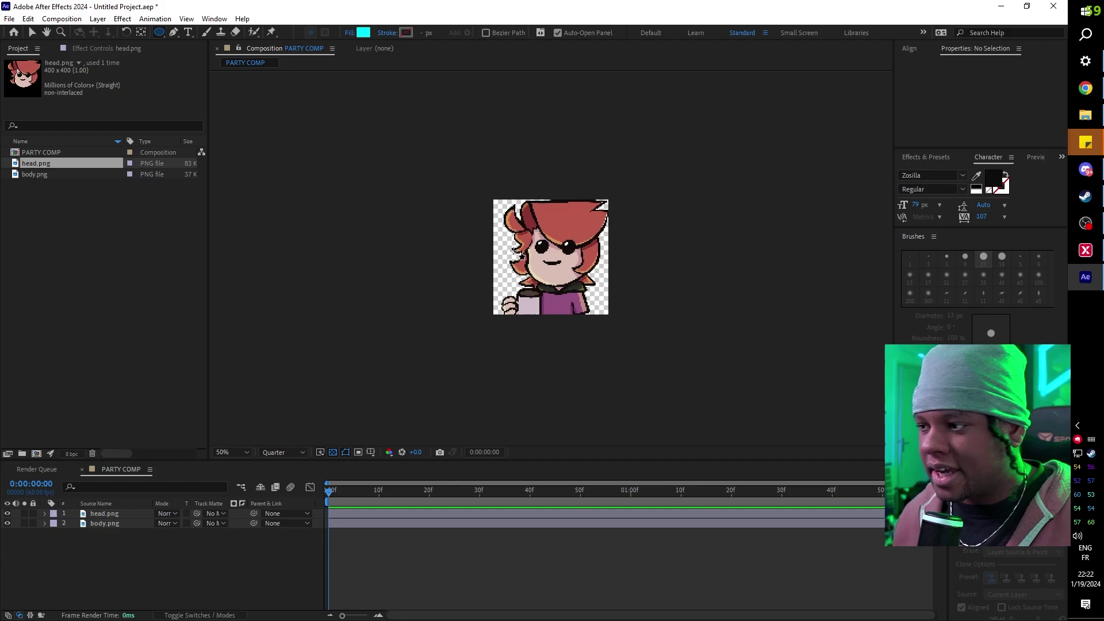
- Draw a guide ellipse over the face, spread out the timeline frames, and enlarge the comp preview
mouse_move(550, 258)
mouse_down()
mouse_move(612, 318)
mouse_move(587, 296)
mouse_up()
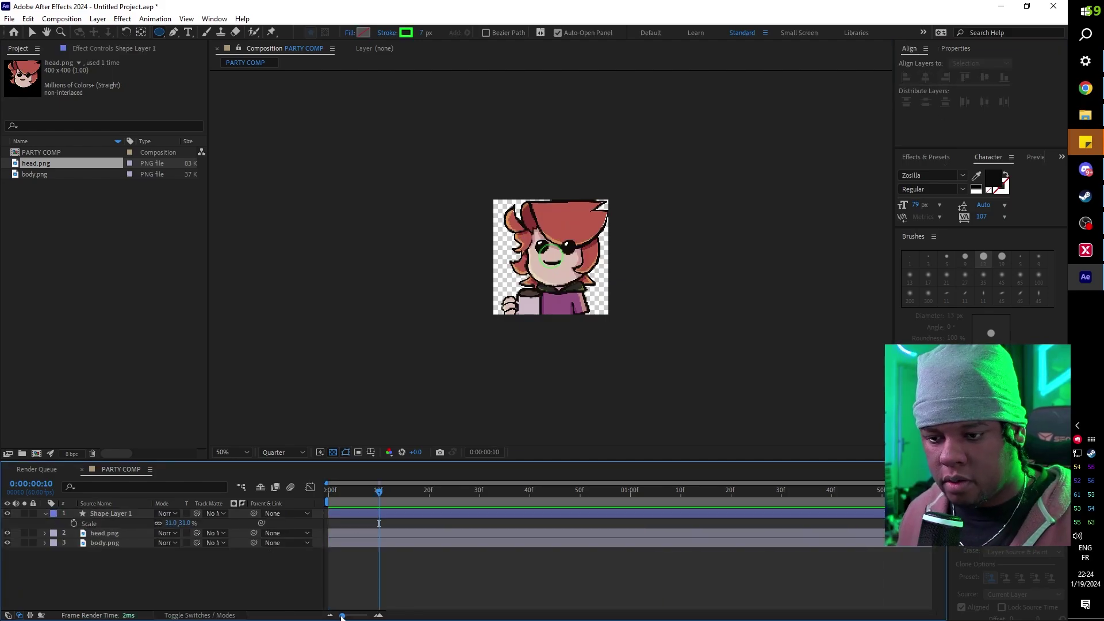
drag(342, 615, 352, 615)
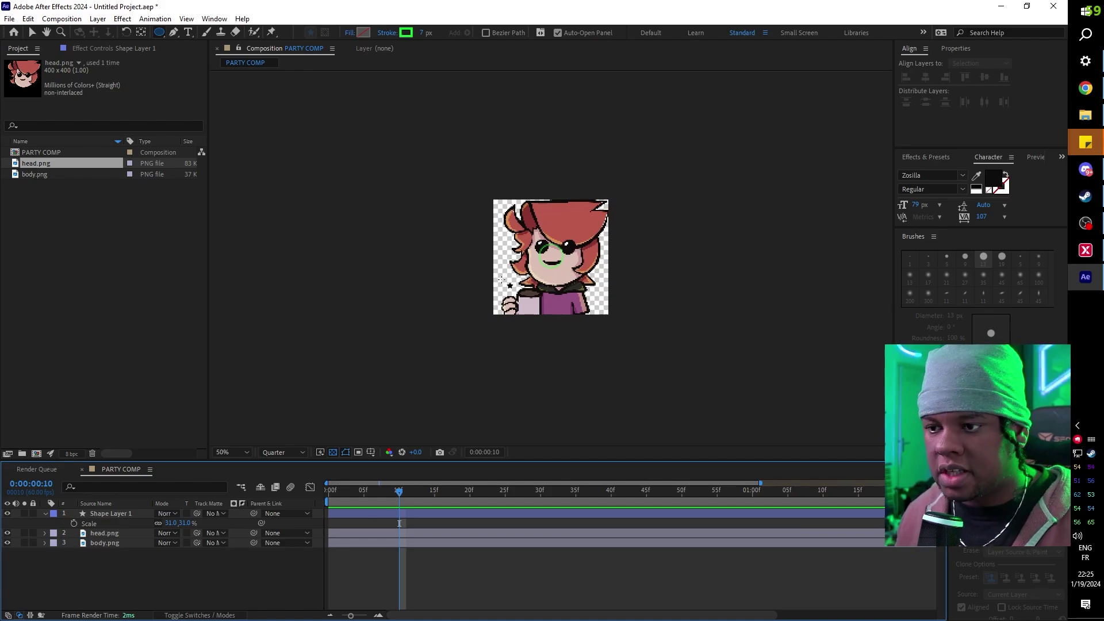
scroll(502, 279, up, 4)
click(233, 452)
- Fit the comp to the viewer and show head.png's Position property from frame 0
click(237, 246)
click(109, 532)
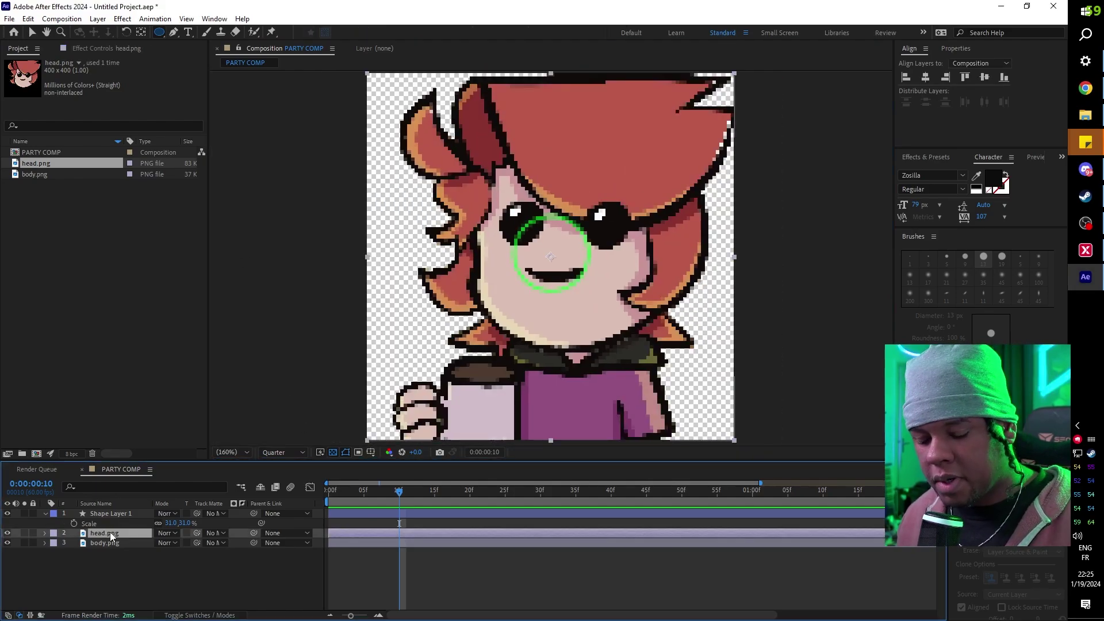
key(p)
key(Home)
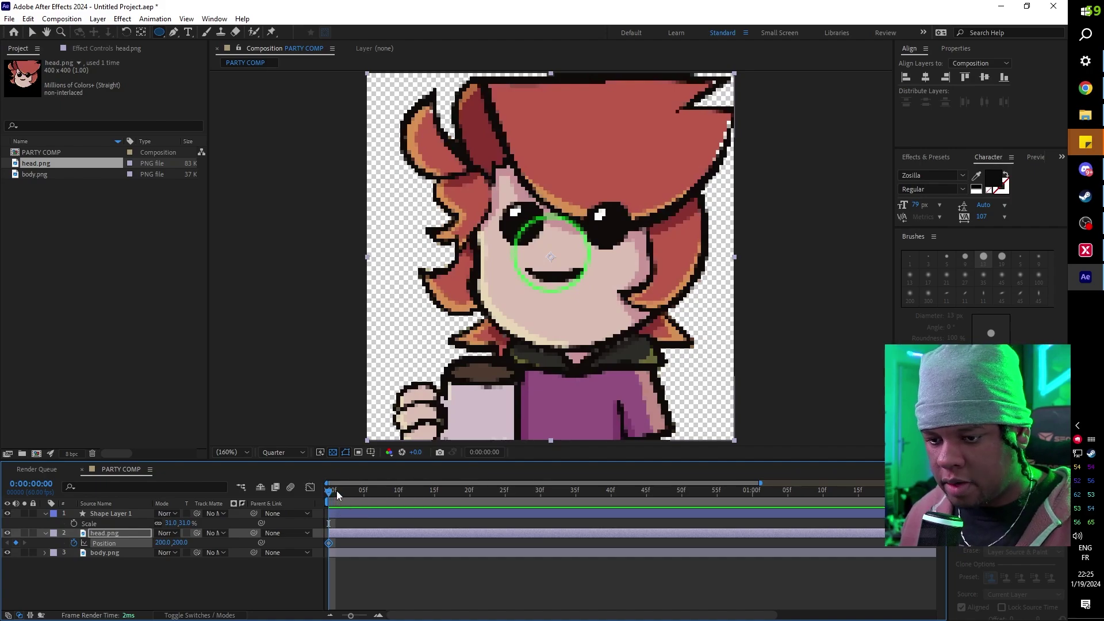
drag(336, 492, 358, 493)
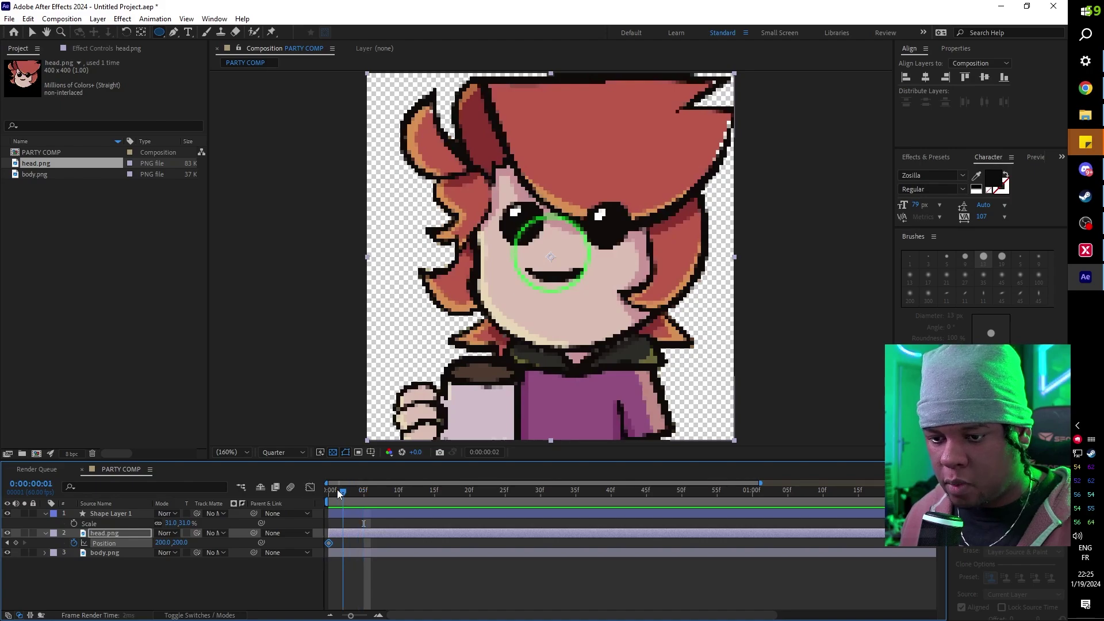
- Undo a trial head move and lower the circle guide onto the mouth
key(v)
drag(549, 259, 521, 235)
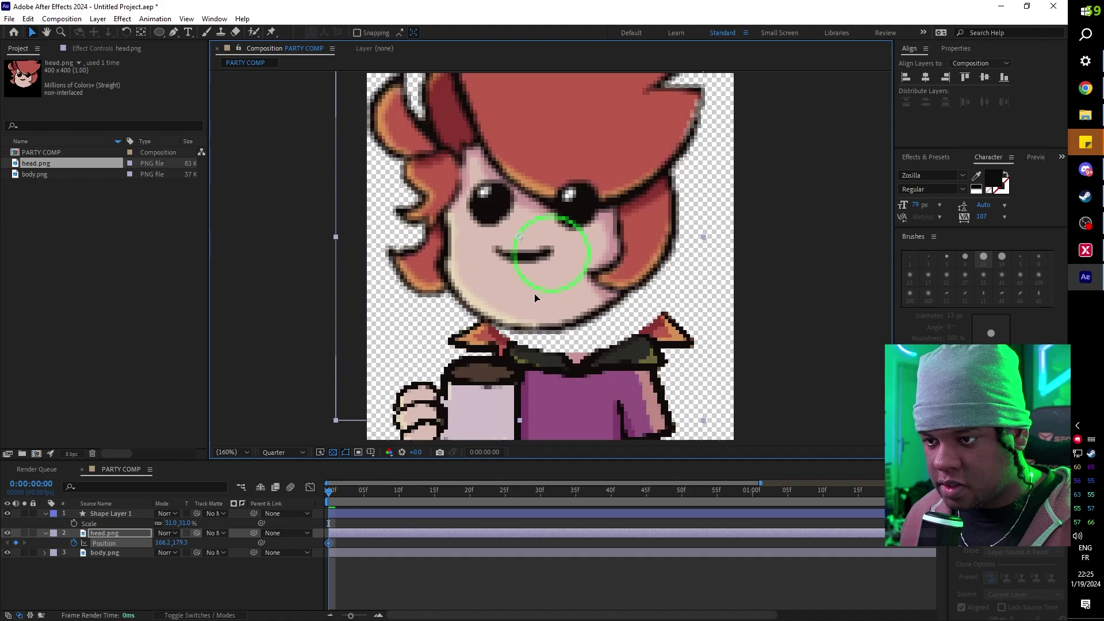
key(ctrl+z)
key(ctrl+z)
key(ctrl+z)
key(ctrl+z)
click(111, 513)
key(p)
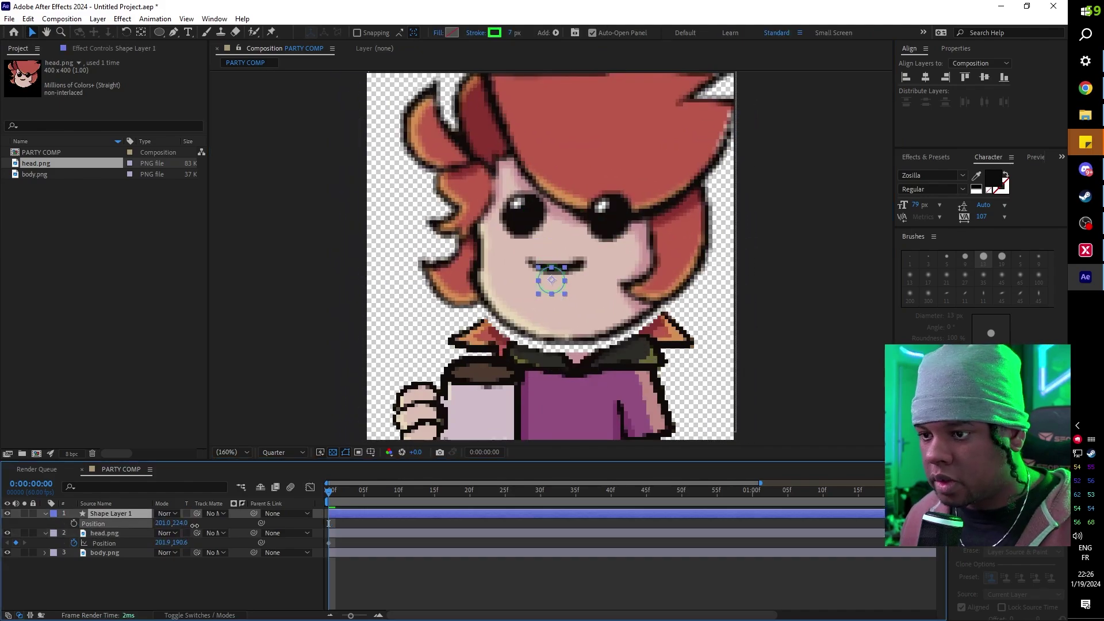
drag(188, 525, 194, 524)
click(104, 533)
- Set preview resolution to Full and keyframe the head's position every five frames
click(282, 453)
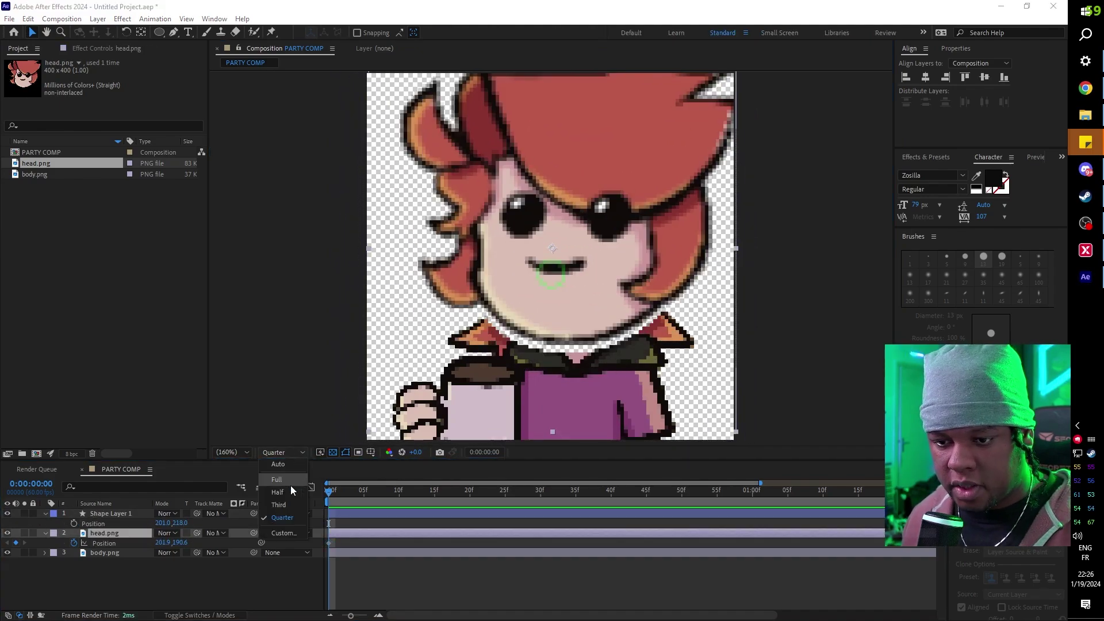
click(287, 483)
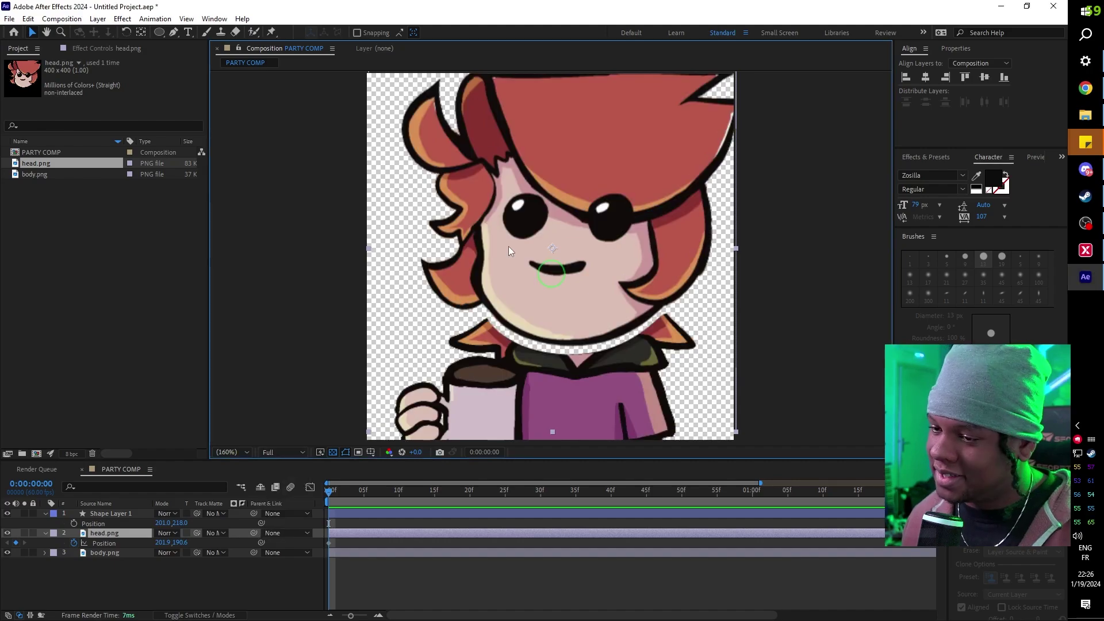
drag(508, 249, 506, 257)
scroll(520, 271, up, 3)
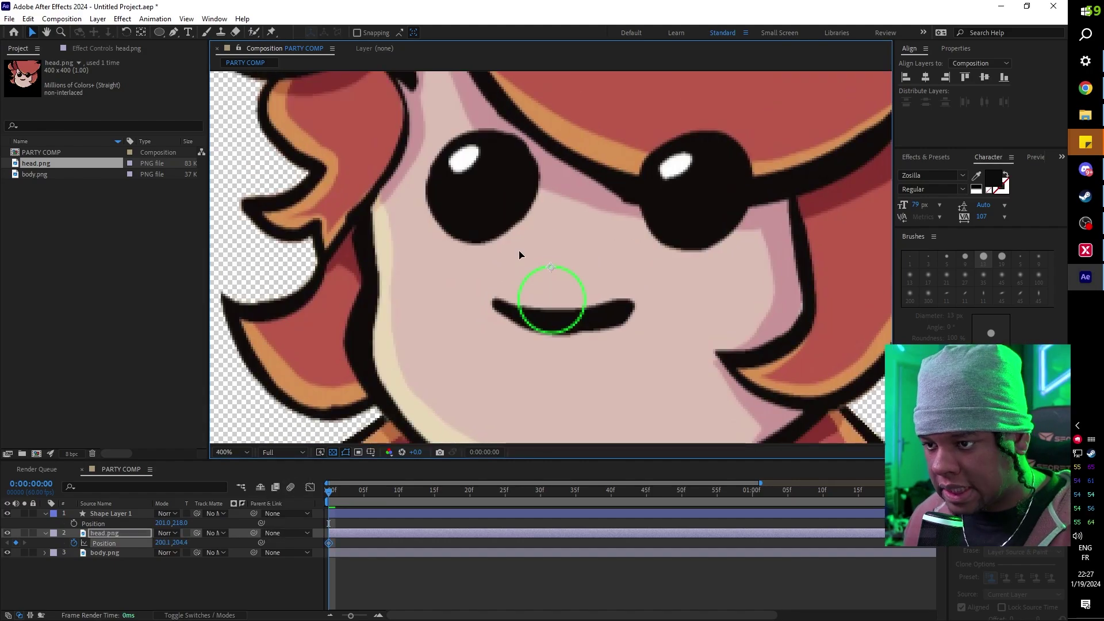
drag(519, 253, 521, 255)
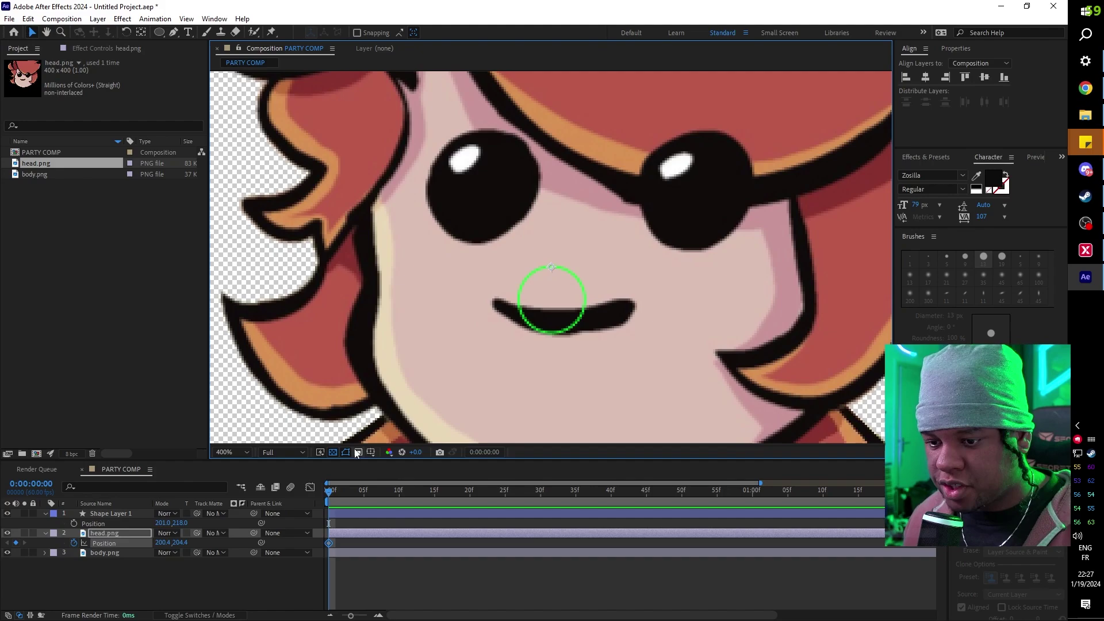
click(337, 492)
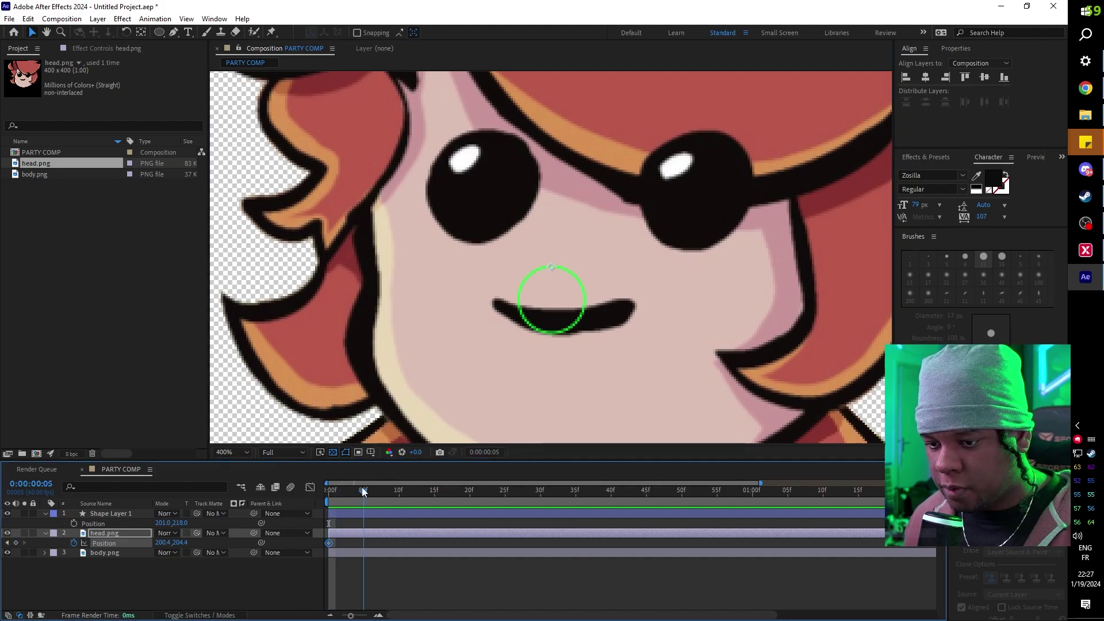
mouse_move(554, 293)
mouse_down()
mouse_move(530, 295)
mouse_move(531, 328)
mouse_move(562, 316)
mouse_move(553, 294)
mouse_up()
key(Page_Down)
key(Page_Down)
key(Page_Down)
key(Page_Down)
key(Page_Down)
key(Page_Down)
key(Page_Down)
key(Page_Down)
key(Page_Down)
key(Page_Down)
key(Page_Down)
key(Page_Down)
key(Page_Down)
key(Page_Down)
key(Page_Down)
key(Page_Down)
key(Page_Down)
key(Page_Down)
key(Page_Down)
key(Page_Down)
key(Page_Down)
key(Page_Down)
key(Page_Down)
key(Page_Down)
key(Page_Down)
key(Page_Down)
key(Page_Down)
key(Page_Down)
key(Page_Down)
key(Page_Down)
key(Page_Down)
key(Page_Down)
key(Page_Down)
key(Page_Down)
key(Page_Down)
drag(554, 294, 550, 291)
scroll(550, 288, up, 3)
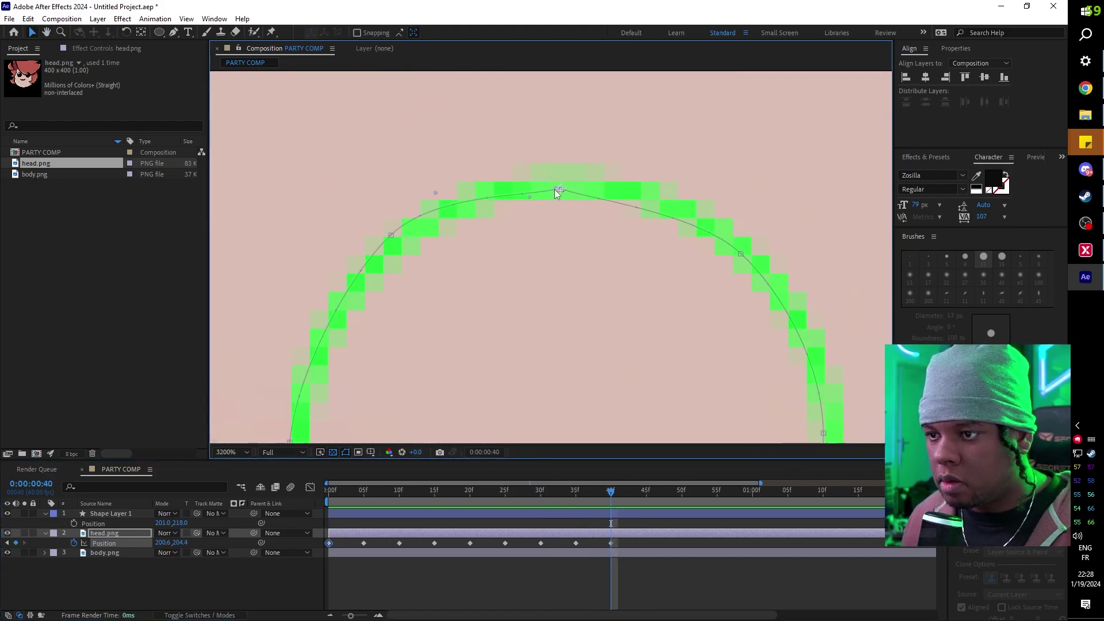
- End the work area at frame 40 and preview the head loop
scroll(444, 326, down, 8)
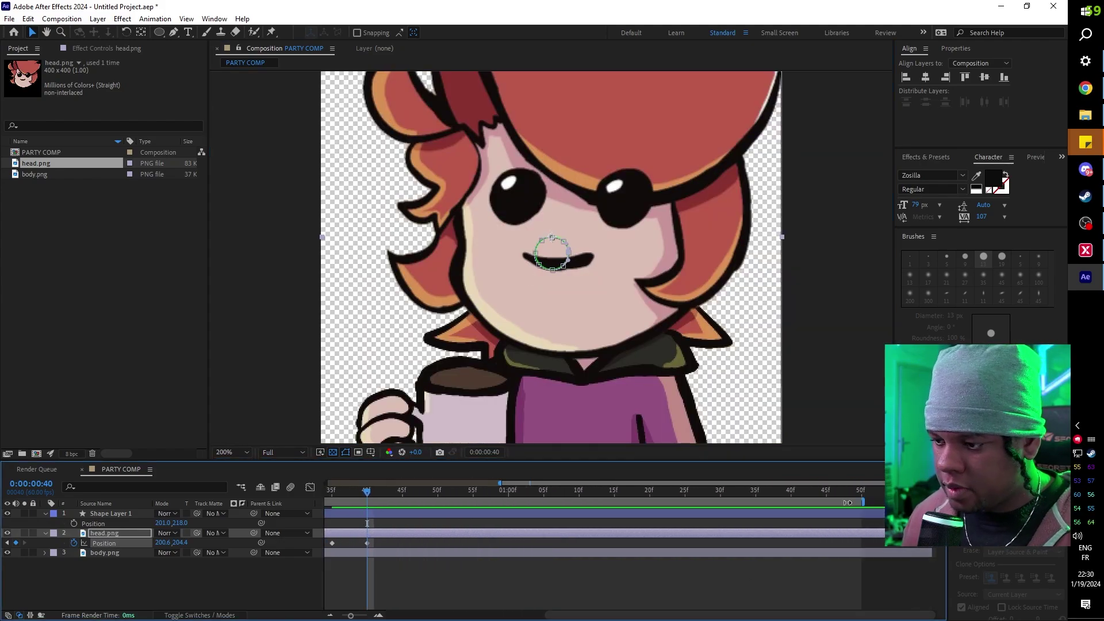
drag(875, 499, 372, 500)
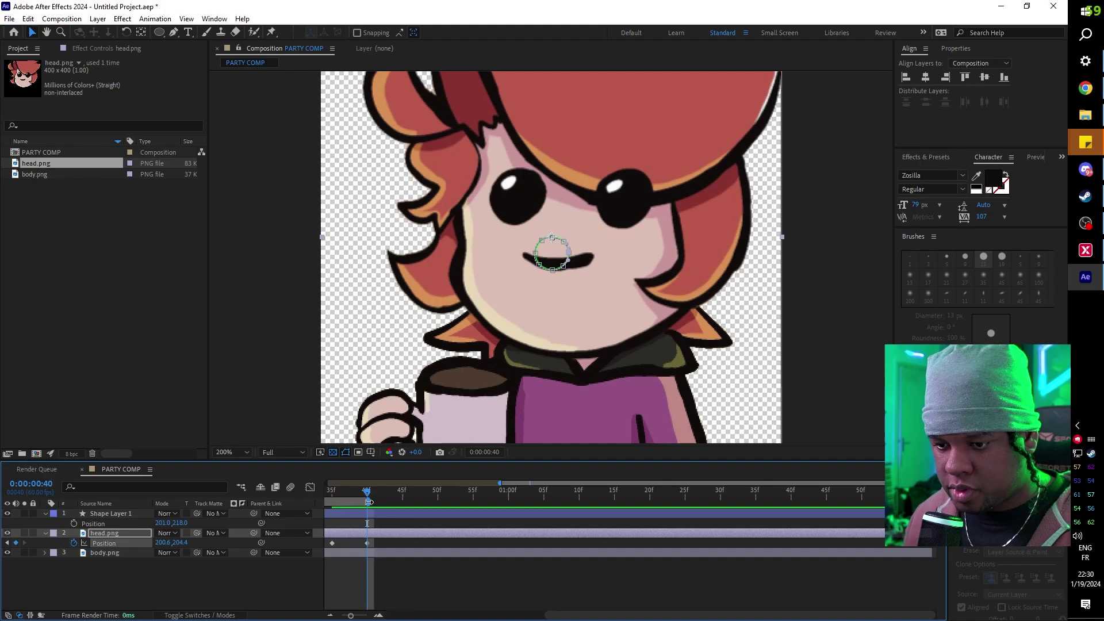
key(minus)
key(space)
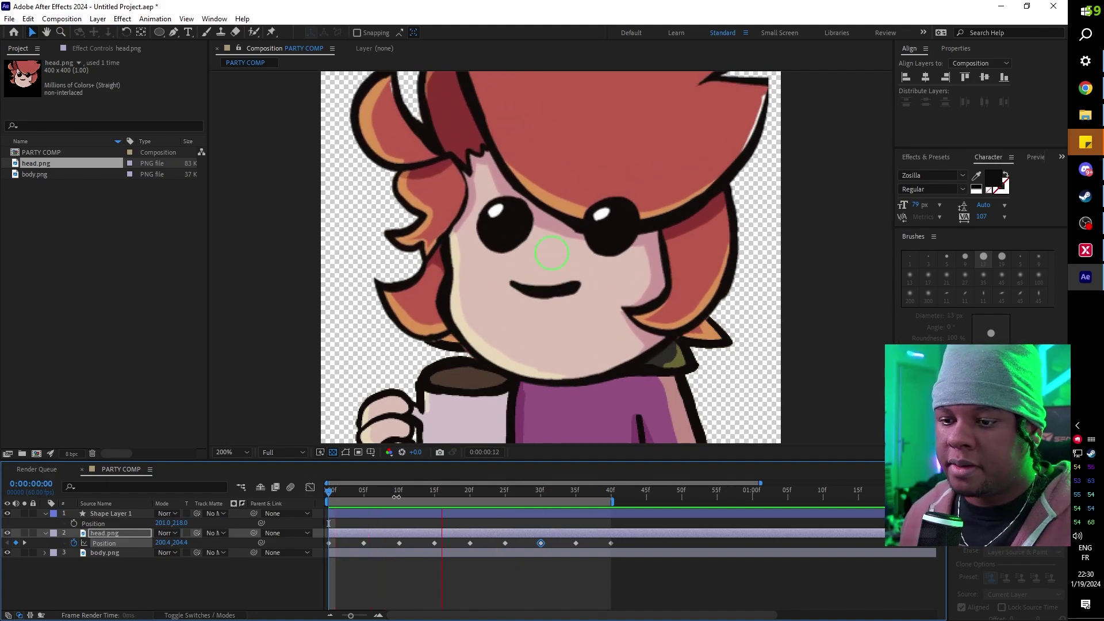
click(560, 483)
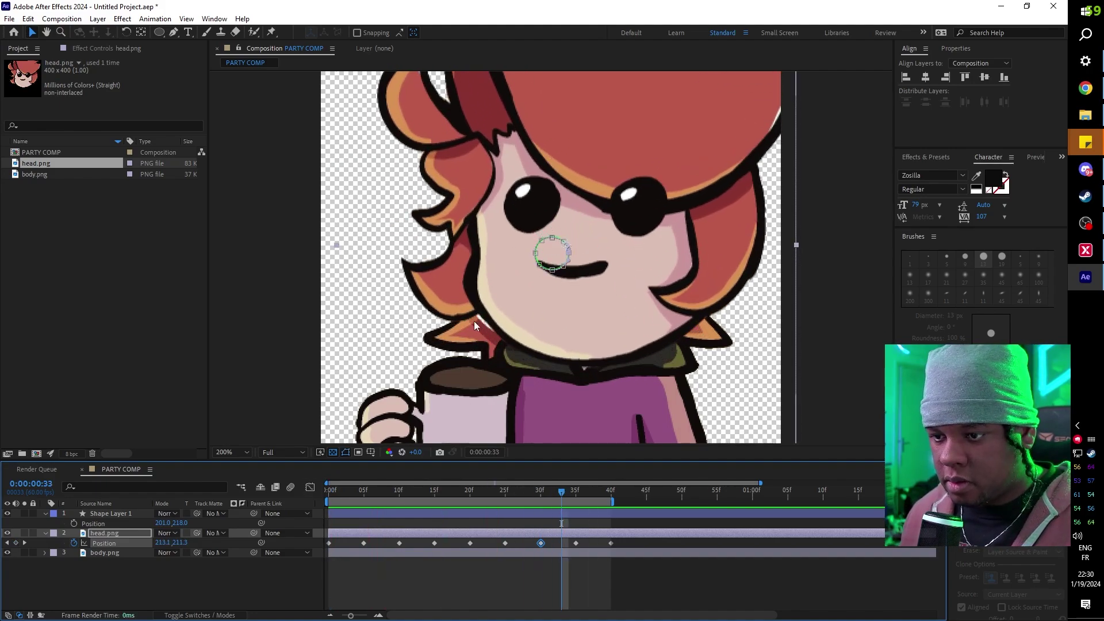
- Leave body.png's Scale at 100% and select the circle shape layer
click(143, 556)
key(s)
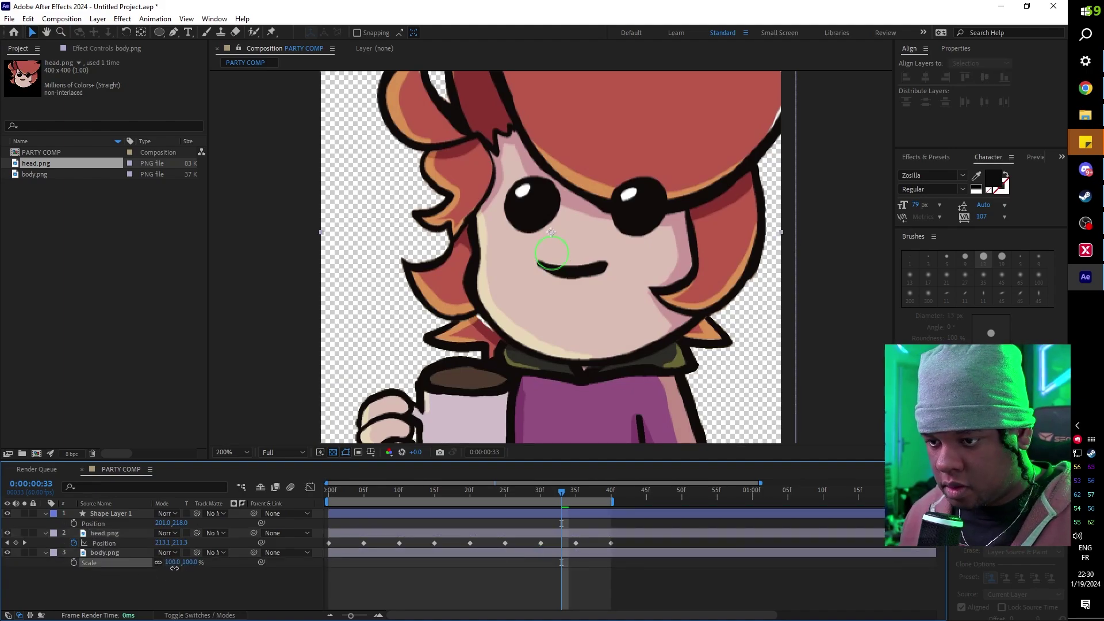
click(464, 423)
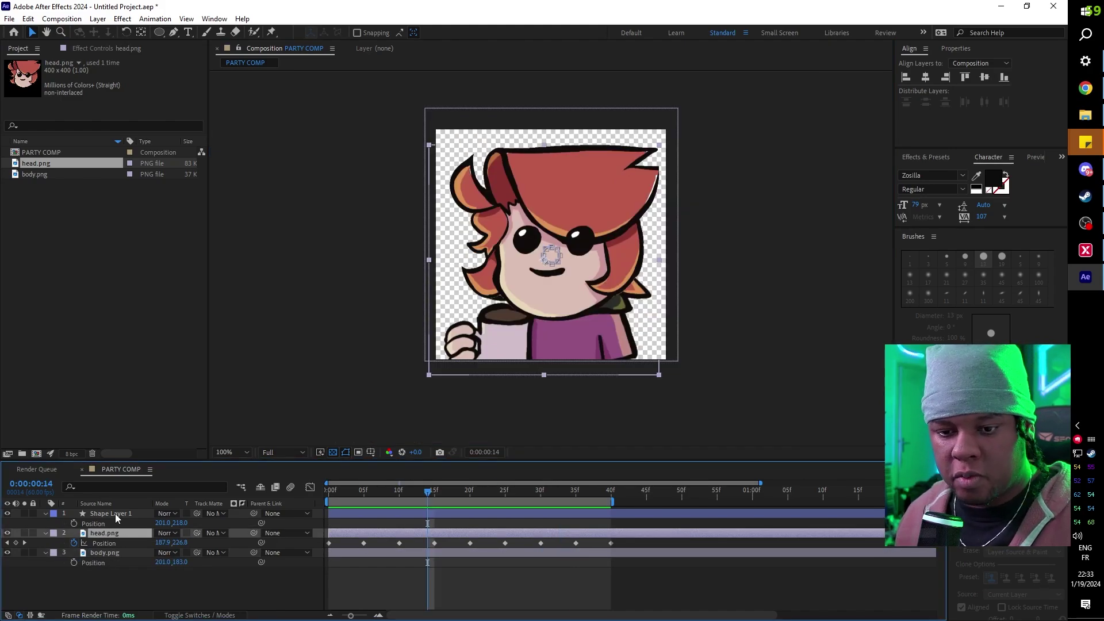
click(115, 513)
- Delete the guide circle and add an adjustment layer with Hue/Saturation applied
key(Delete)
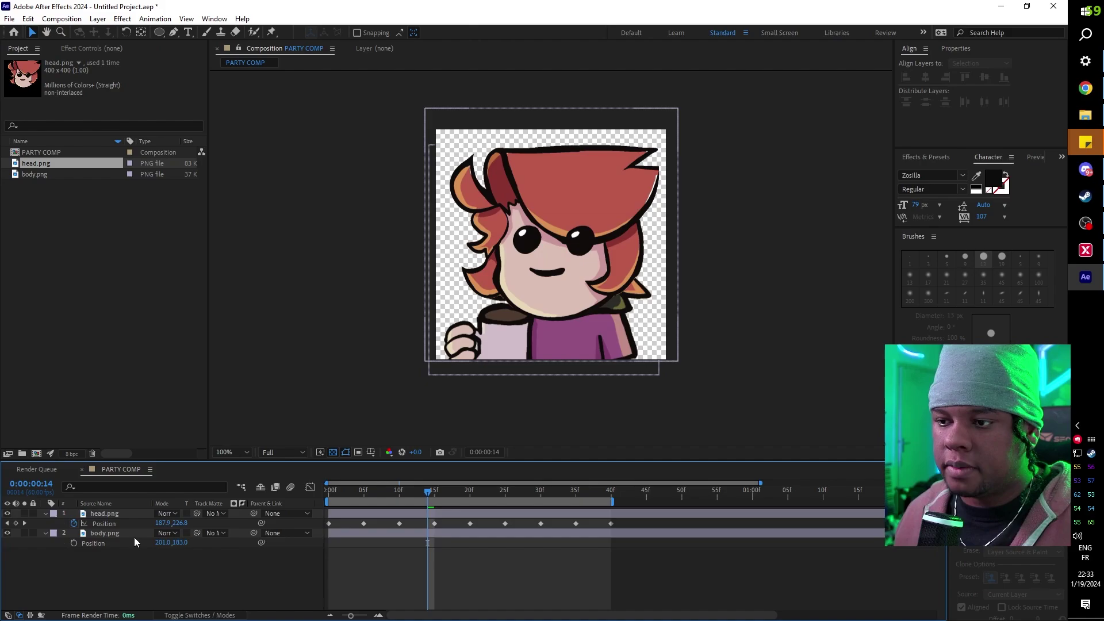
click(98, 20)
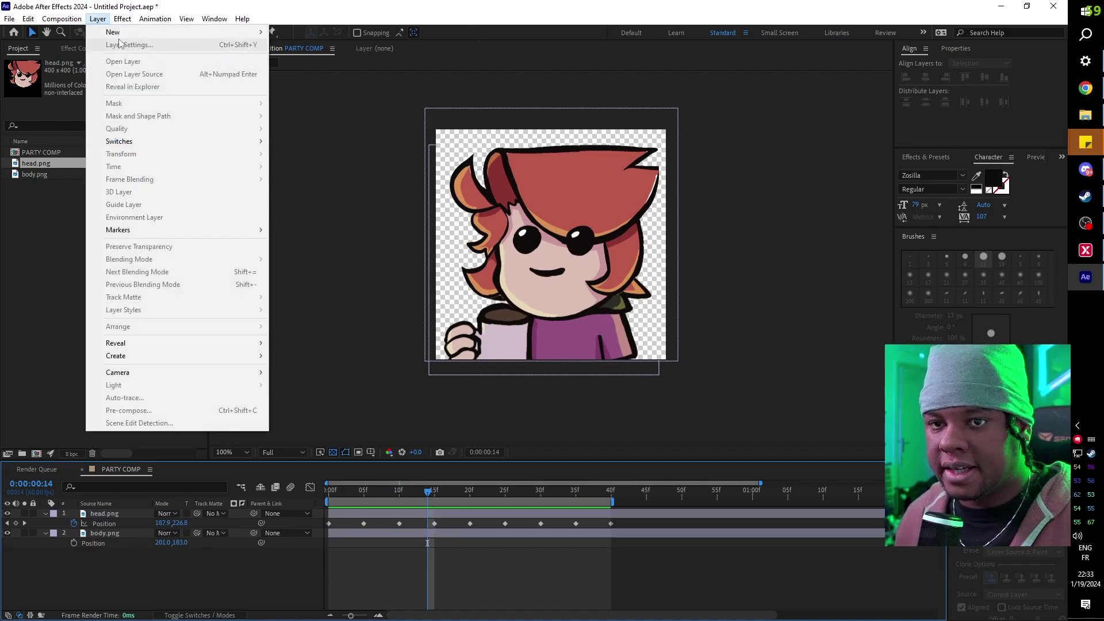
mouse_move(129, 35)
click(335, 109)
click(122, 19)
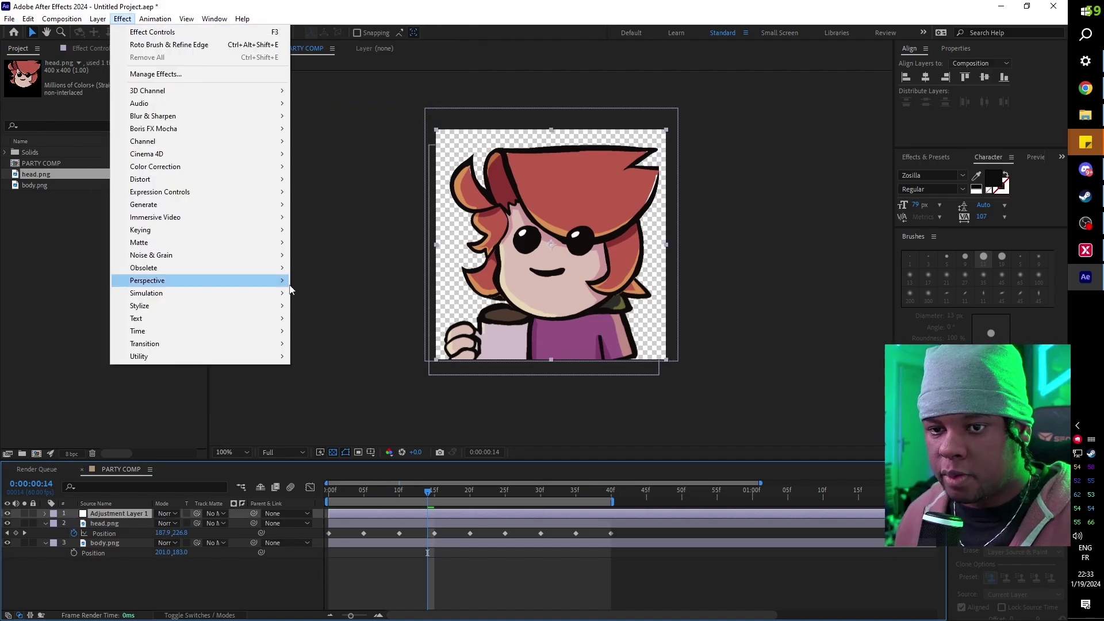
mouse_move(276, 166)
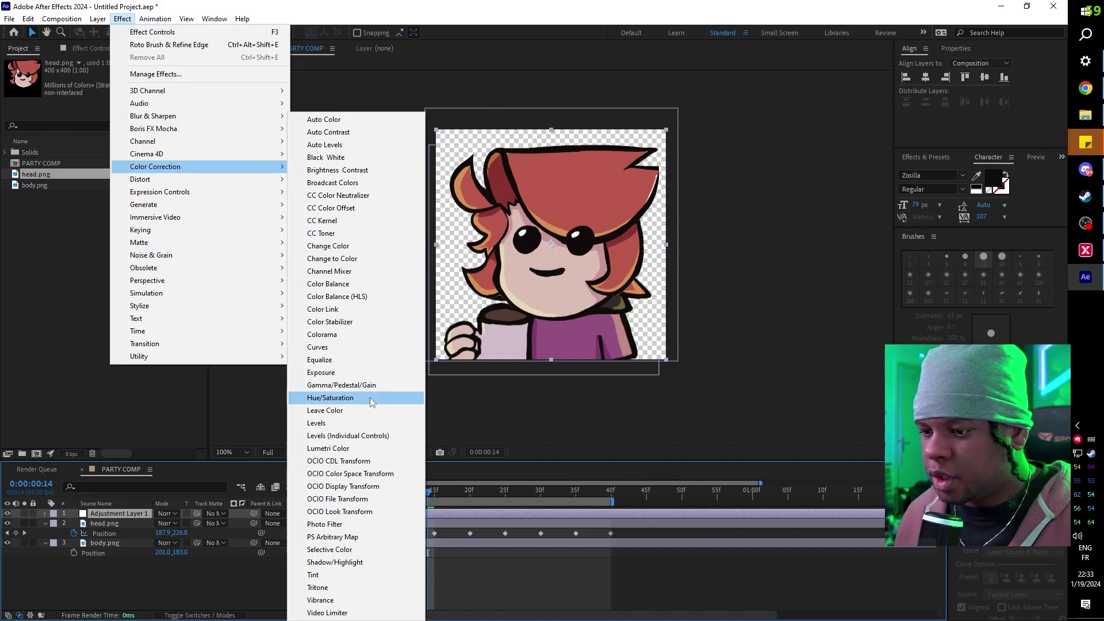
click(329, 398)
- Keyframe Master Hue from 0x at frame 0 to 1x at frame 40, then preview
key(Home)
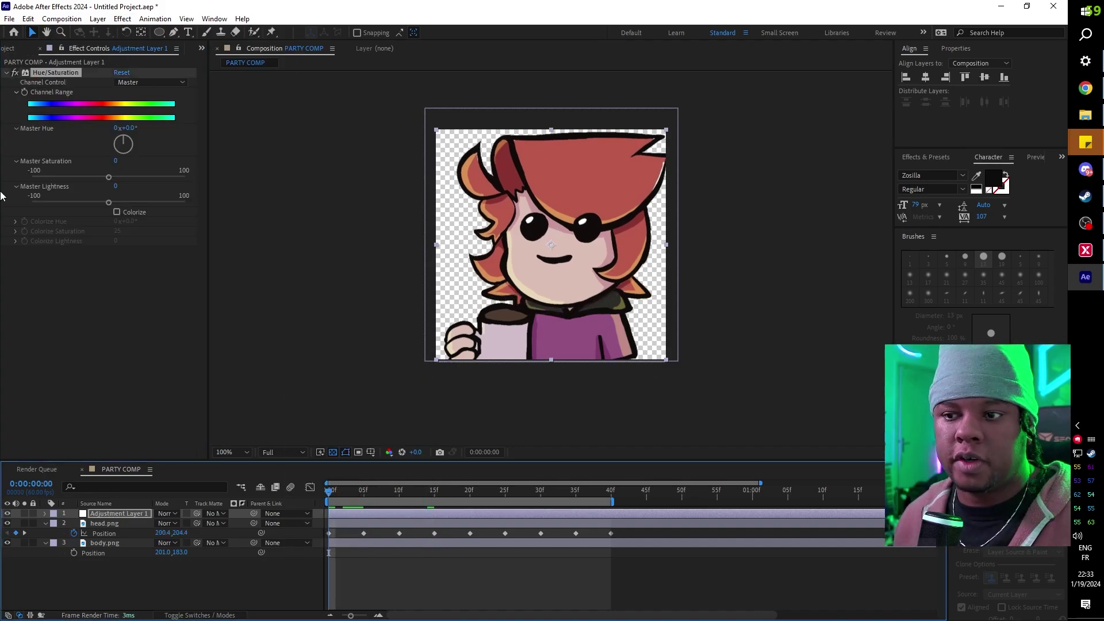
click(25, 96)
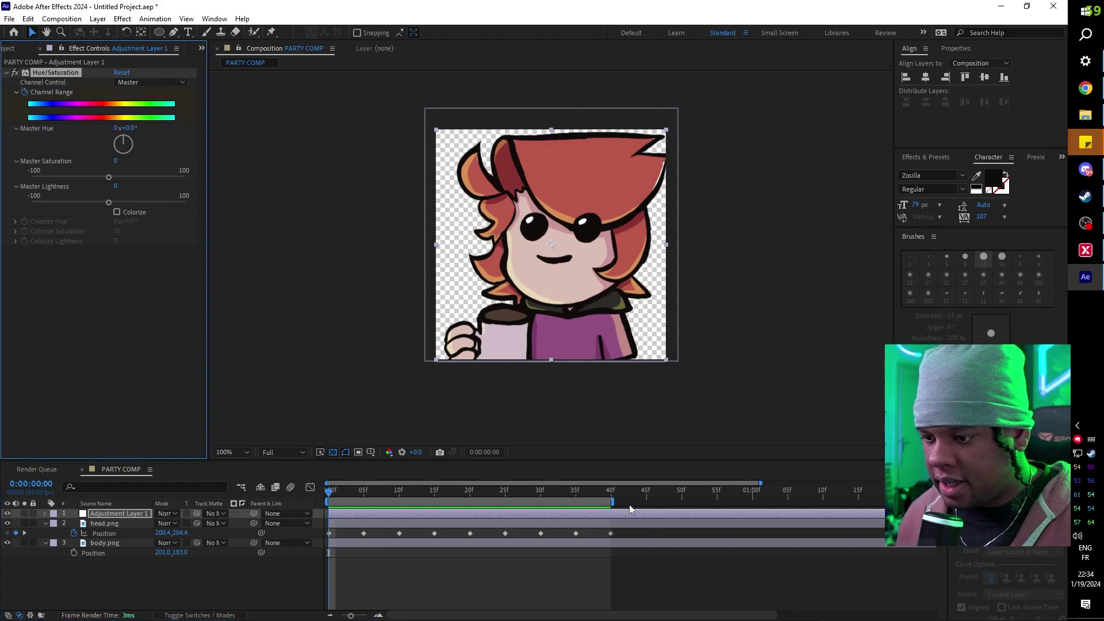
click(610, 494)
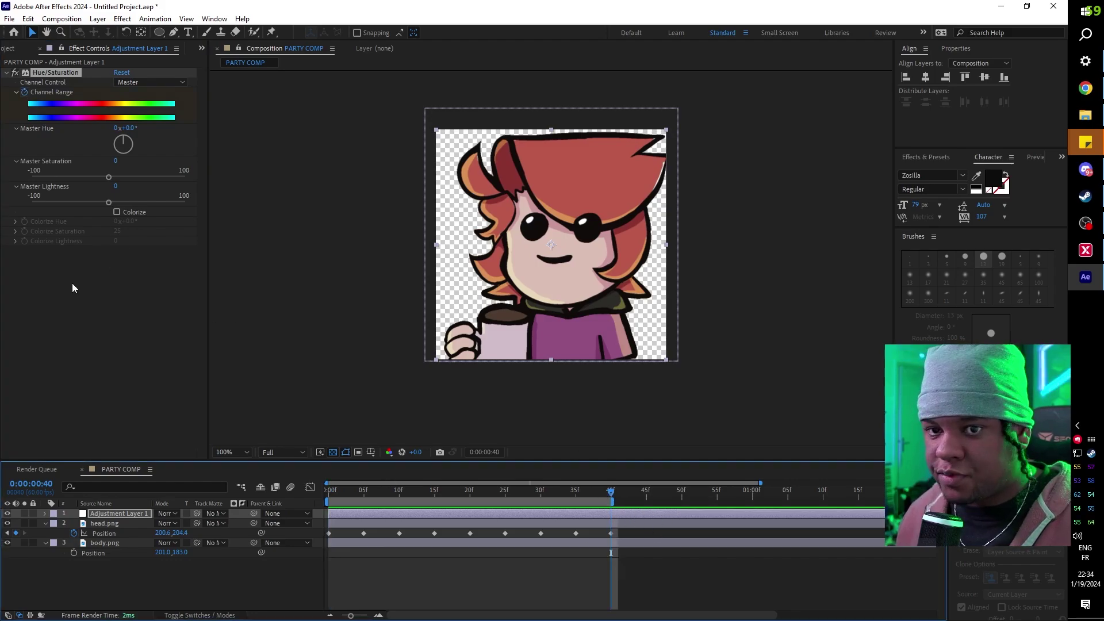
click(115, 128)
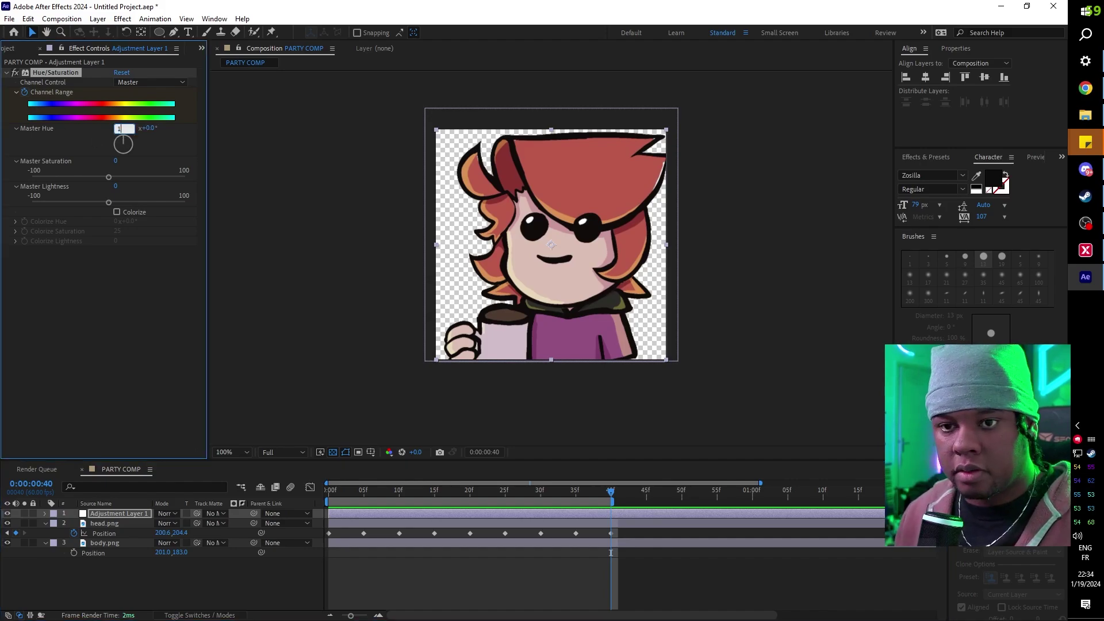
text(1)
key(Return)
key(space)
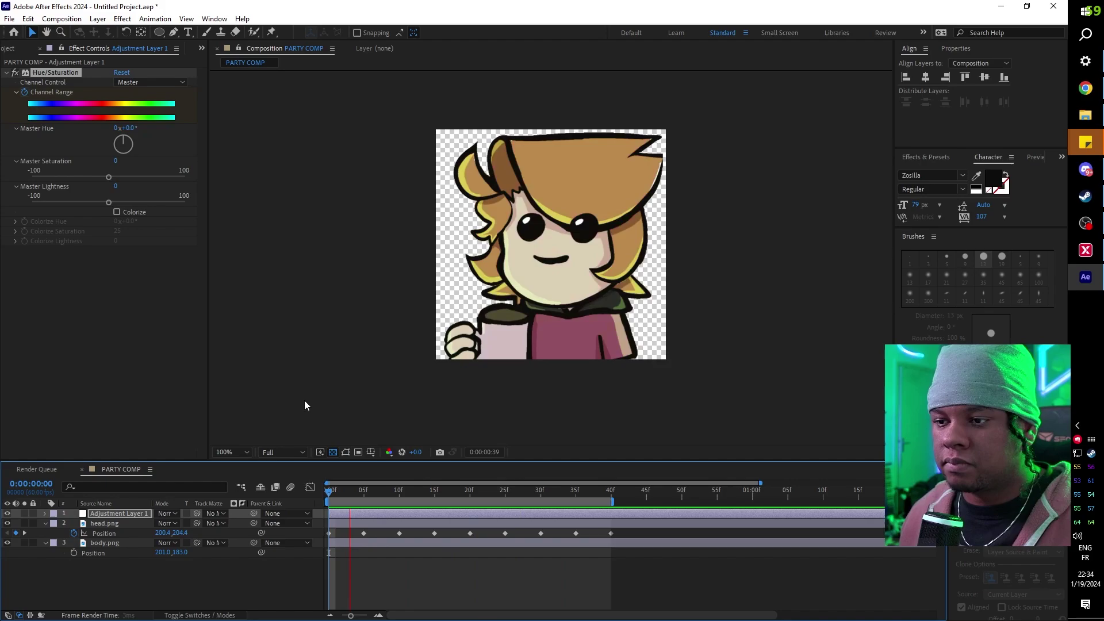
key(space)
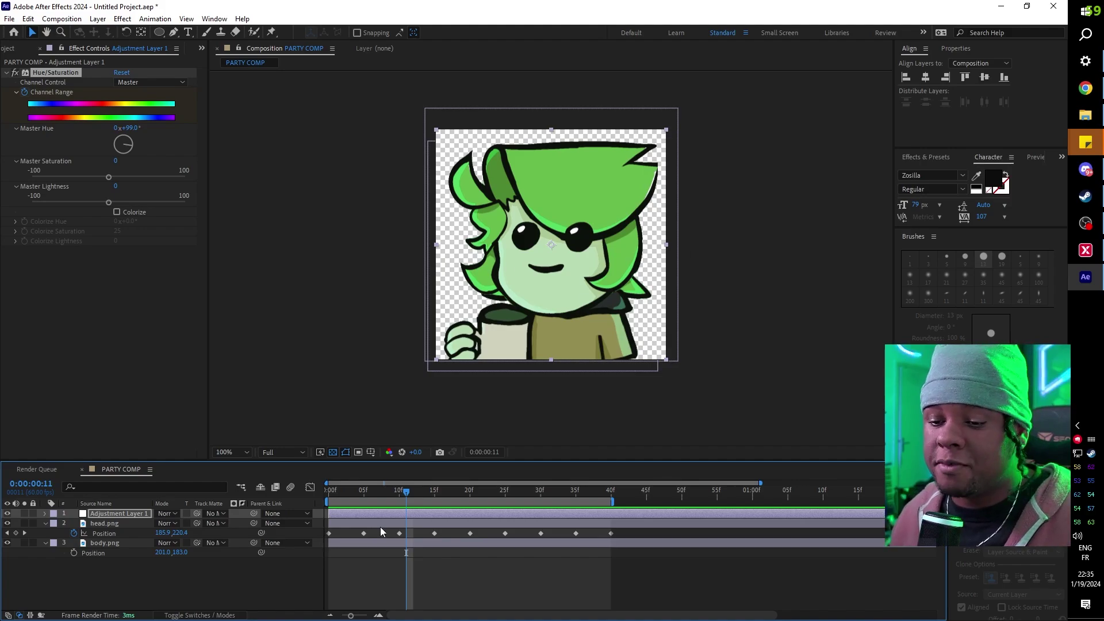
- Precompose the head.png layer into a composition named HEAD
drag(348, 491, 329, 491)
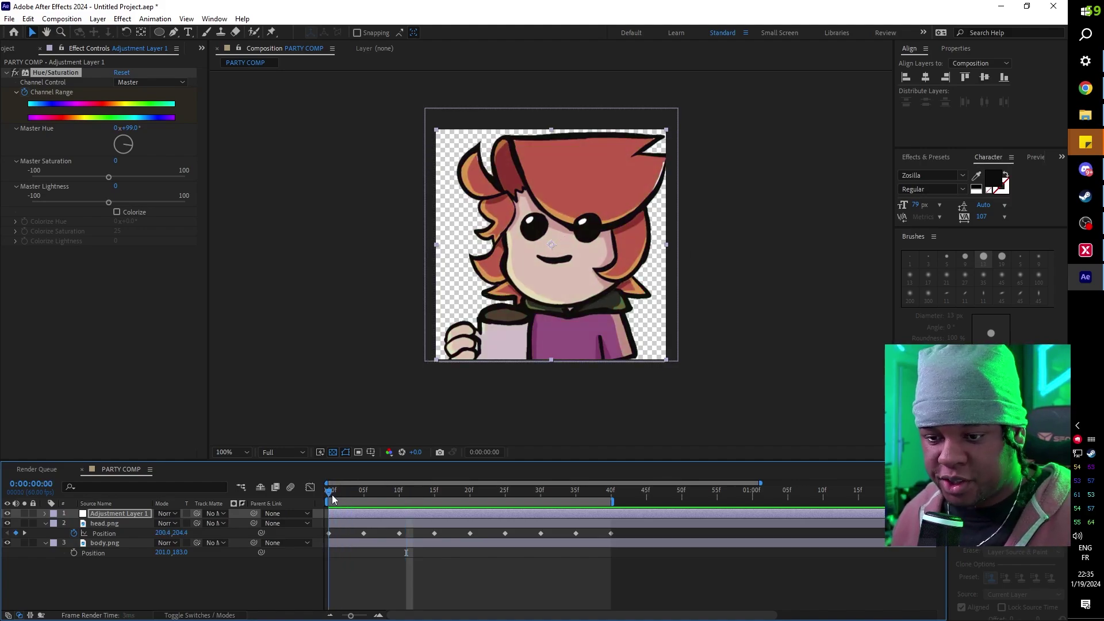
click(114, 523)
right_click(116, 525)
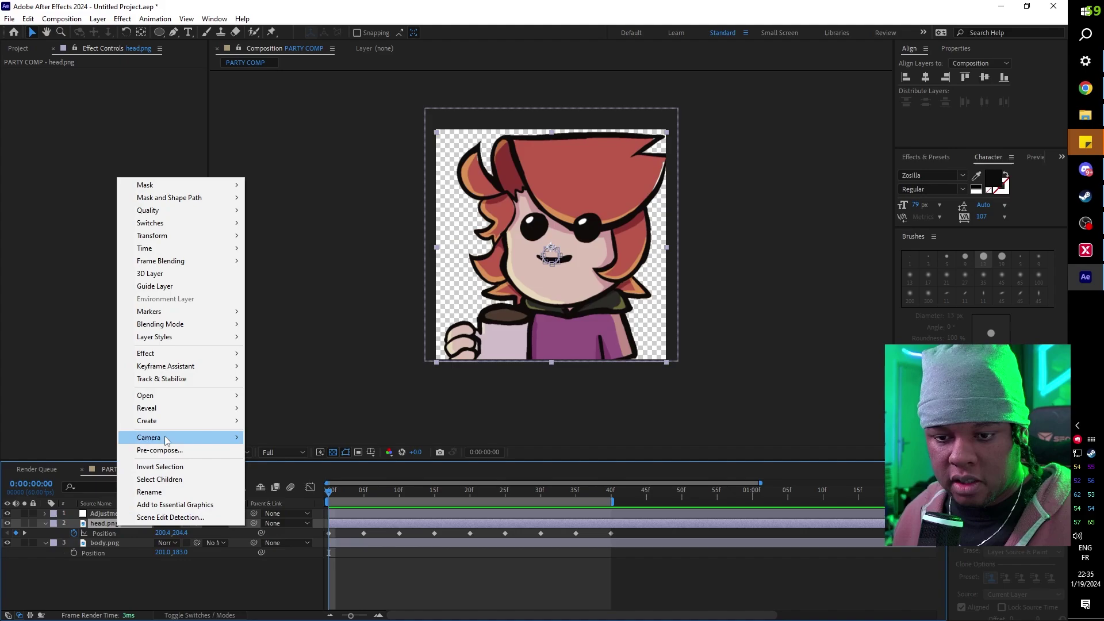
click(158, 450)
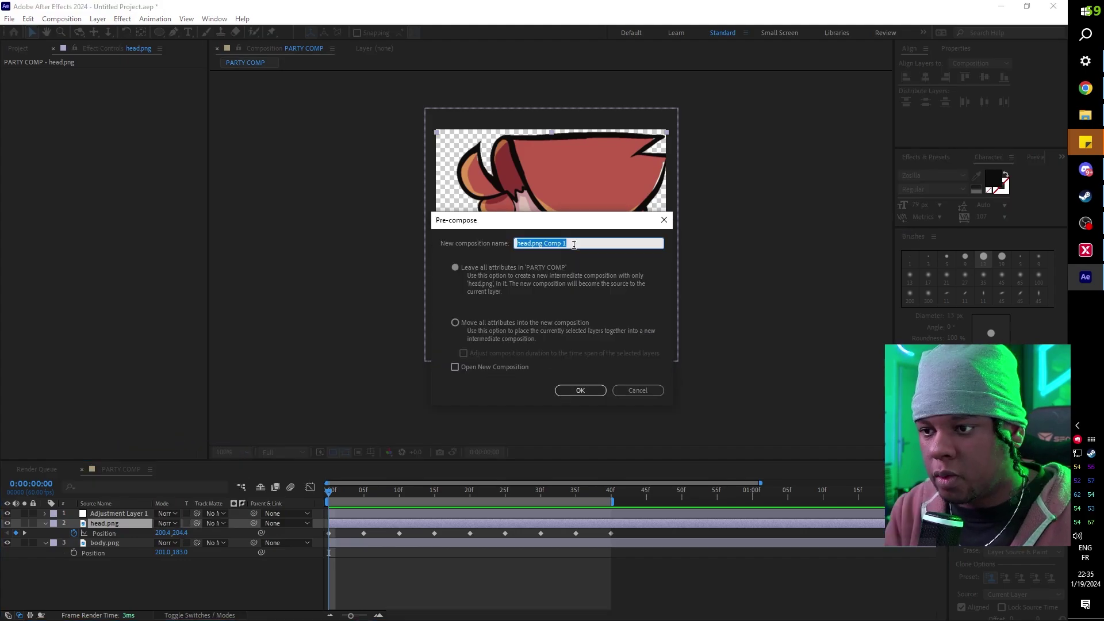
text(HEAD)
key(Return)
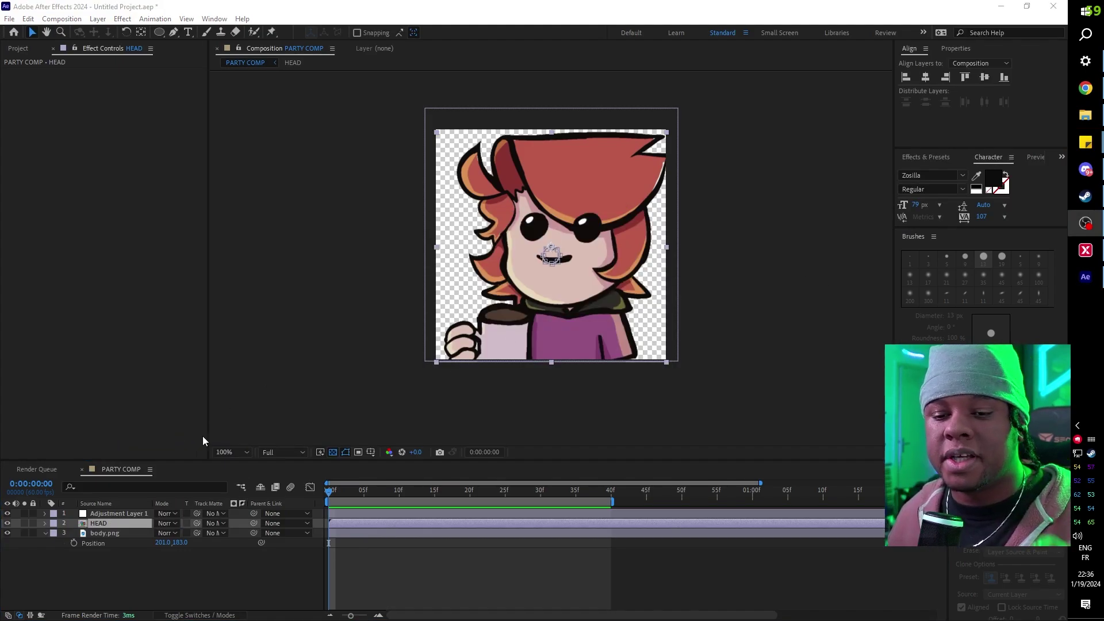
- Precompose the body.png layer into a composition named BODY
click(106, 533)
right_click(106, 535)
click(147, 457)
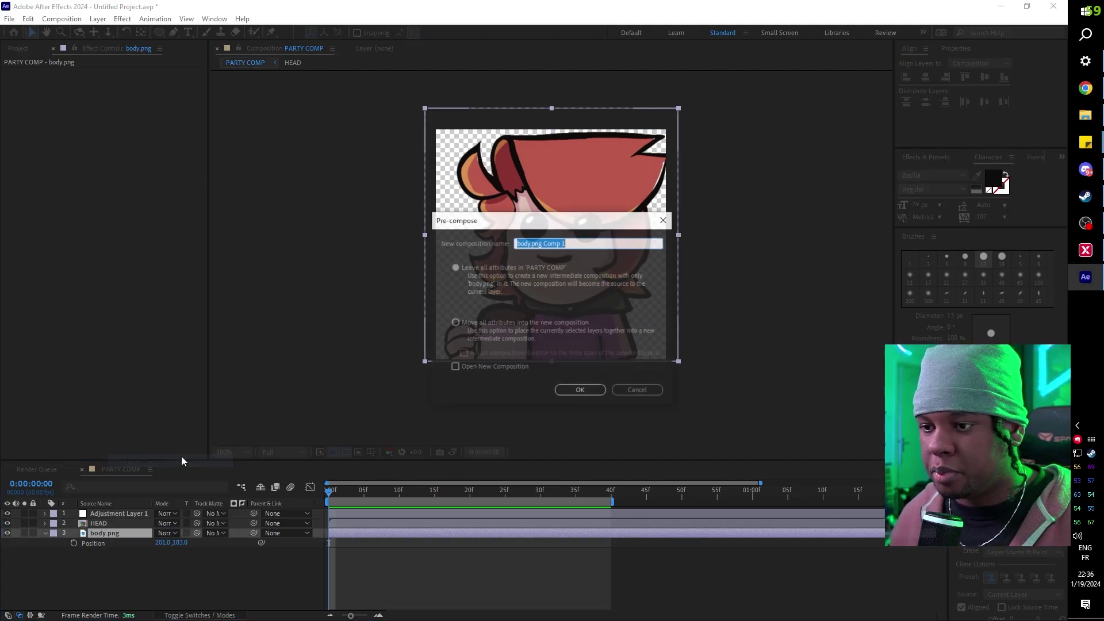
text(BO)
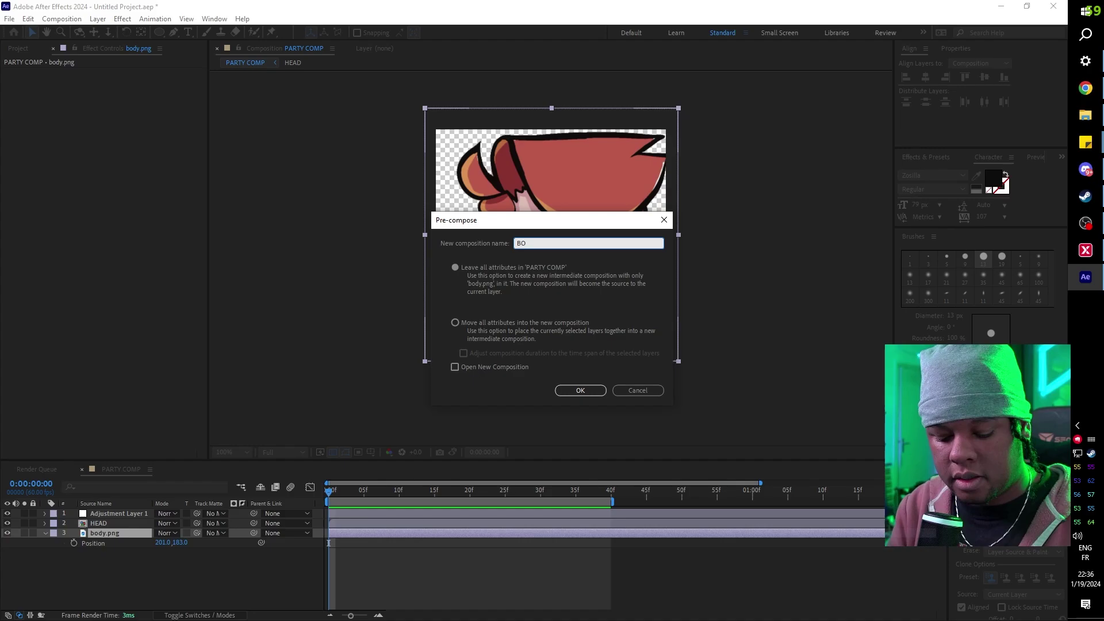
key(Return)
- Check the HEAD and BODY precomps, then hide head.png inside HEAD
double_click(105, 523)
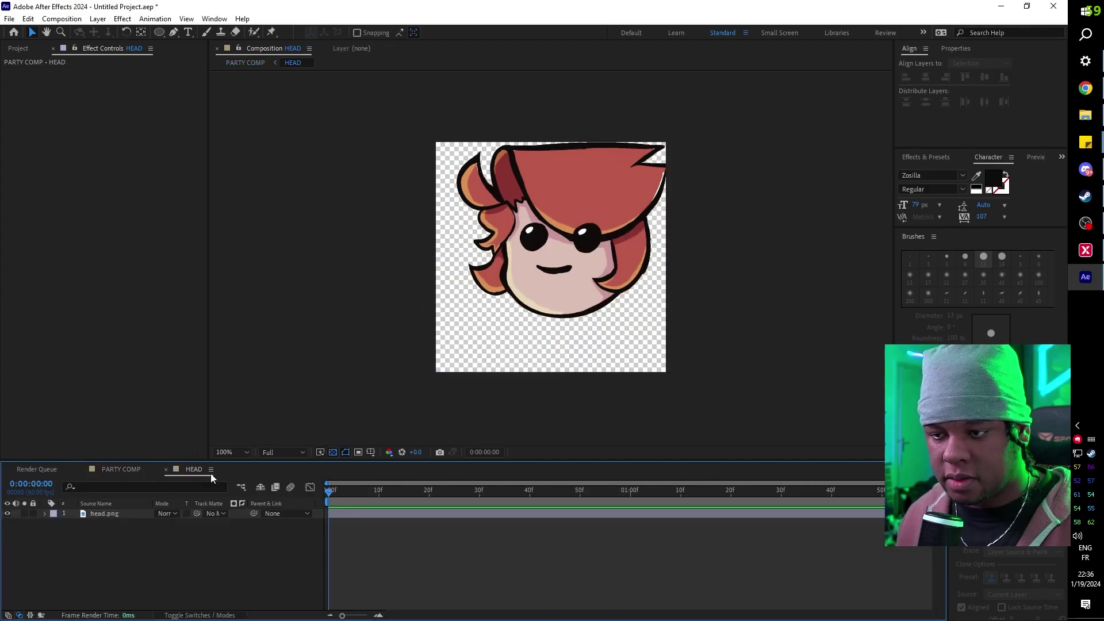
mouse_move(337, 491)
mouse_down()
mouse_move(731, 490)
mouse_move(340, 491)
mouse_up()
click(115, 471)
click(99, 533)
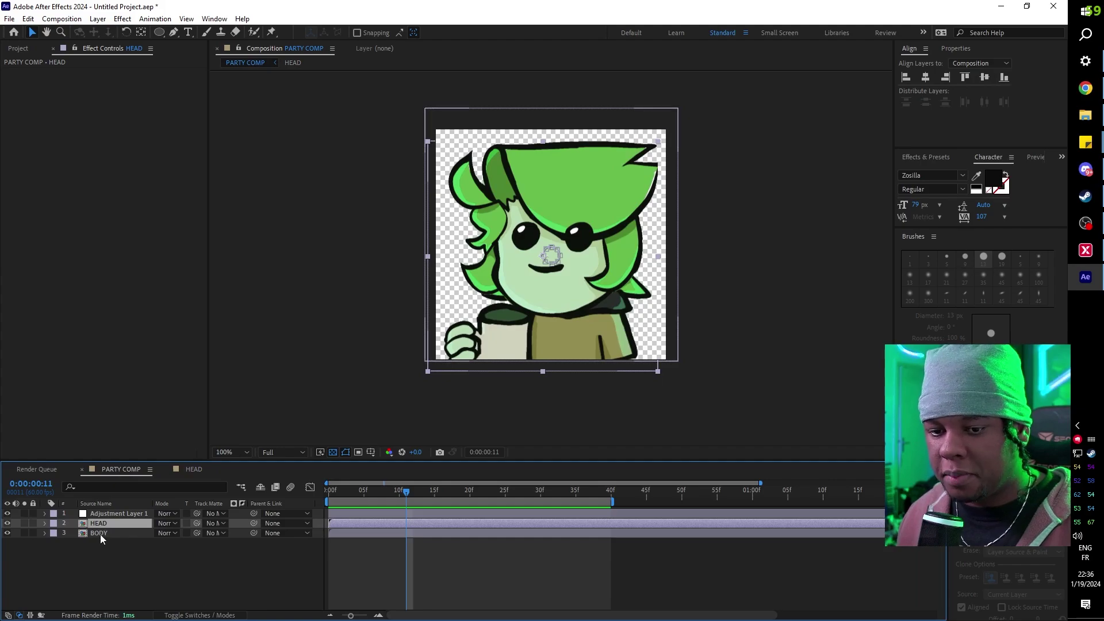
double_click(100, 534)
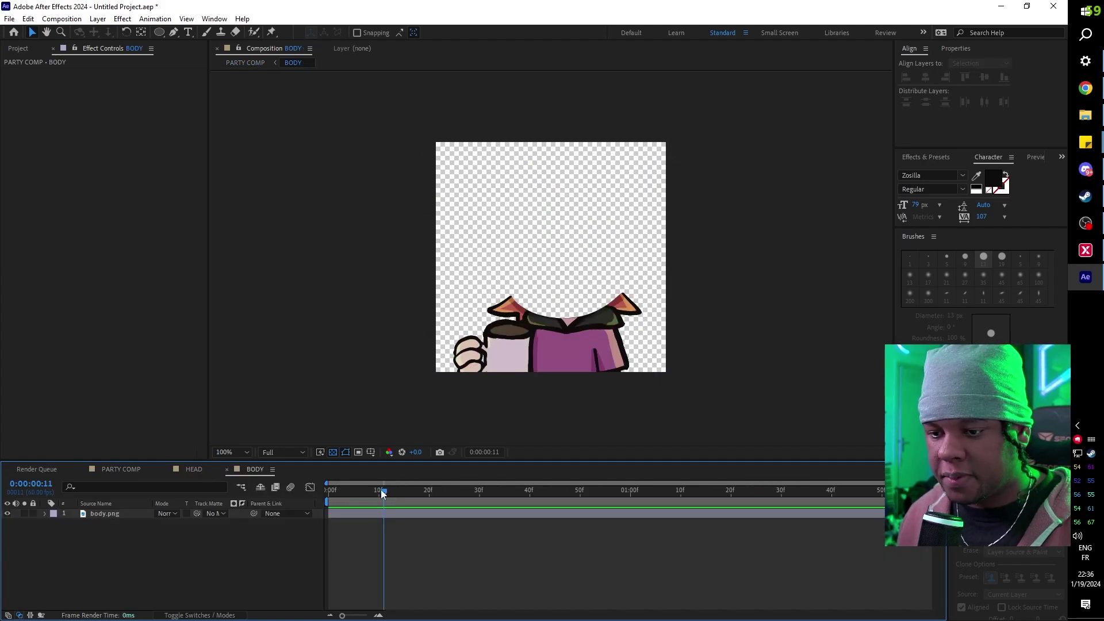
drag(383, 494, 821, 491)
click(120, 469)
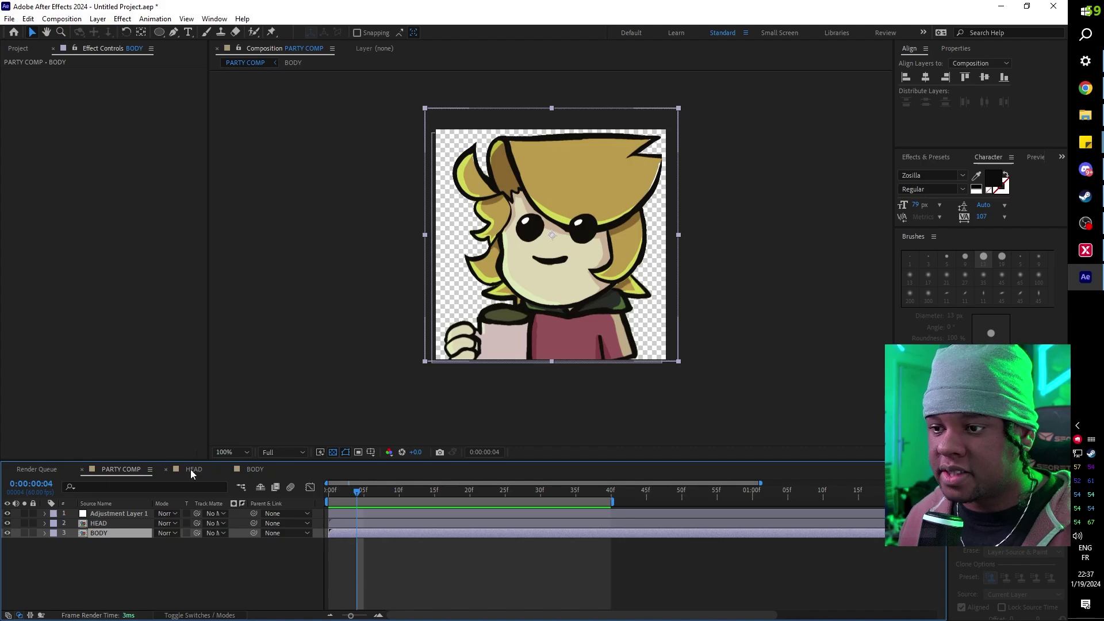
click(191, 469)
click(7, 513)
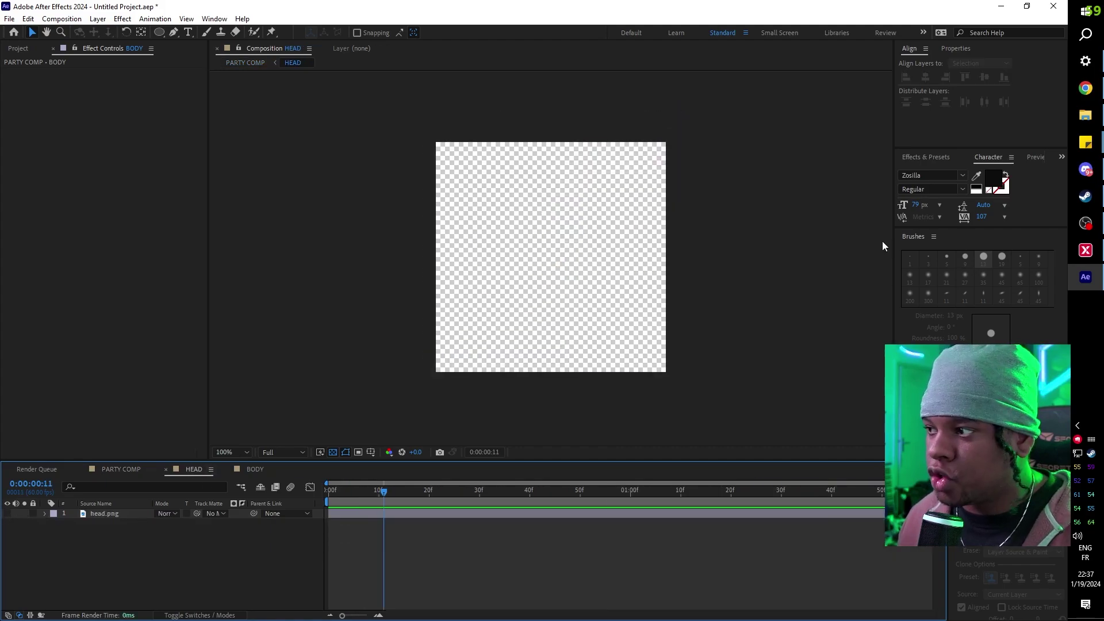
click(1084, 115)
- Pick Kappa.png from the stock folder and add it to the HEAD composition
scroll(380, 296, up, 10)
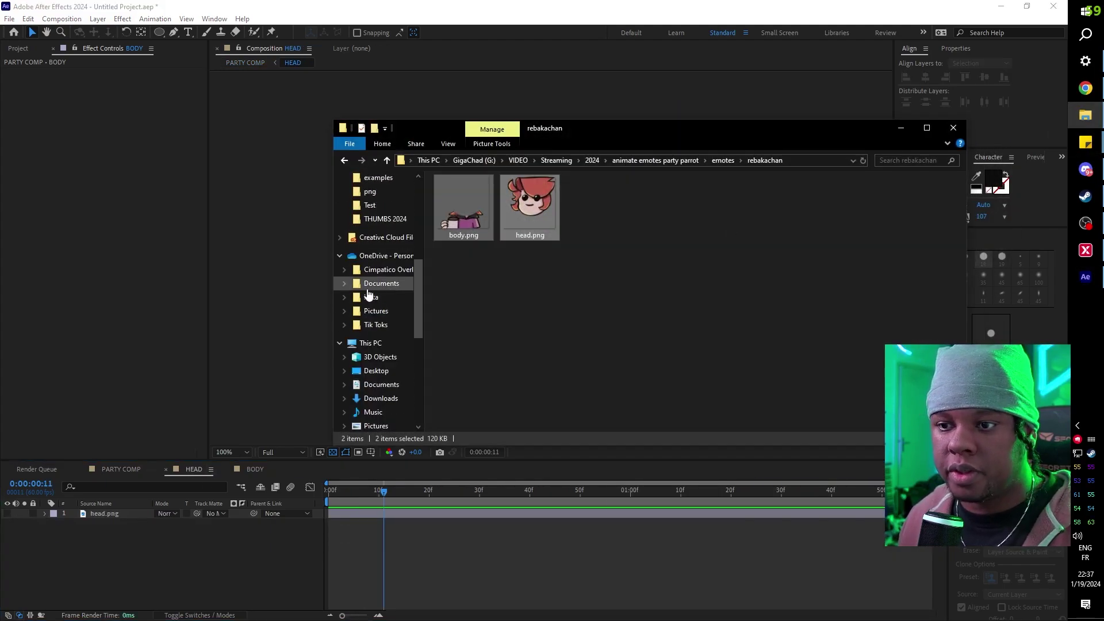
click(372, 214)
scroll(536, 297, down, 10)
scroll(536, 297, down, 10)
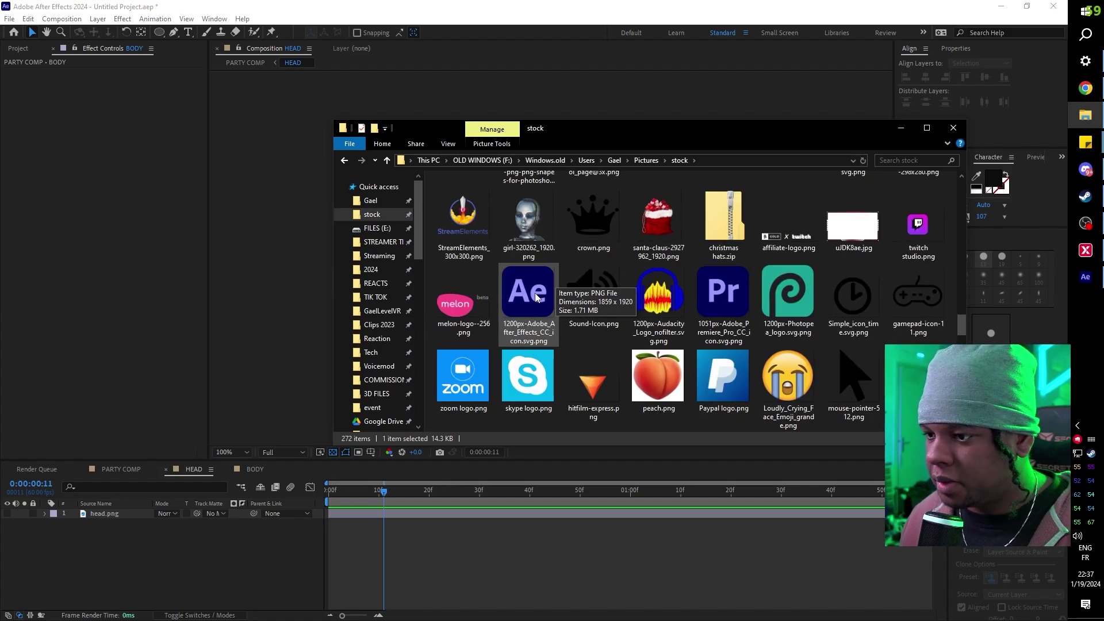
click(461, 222)
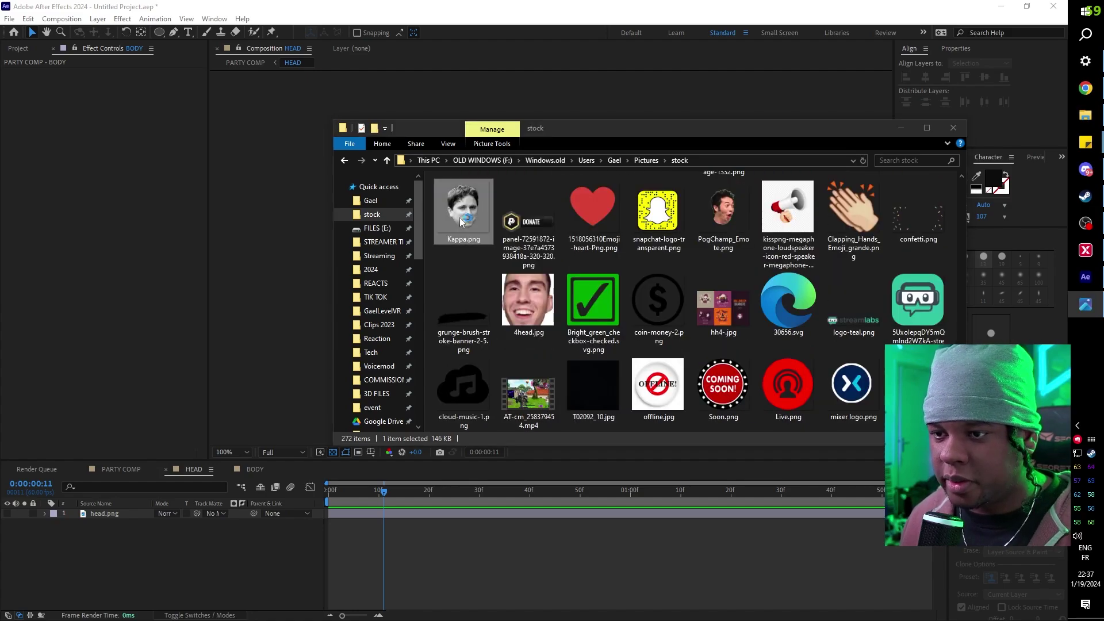
key(space)
key(space)
drag(460, 212, 75, 526)
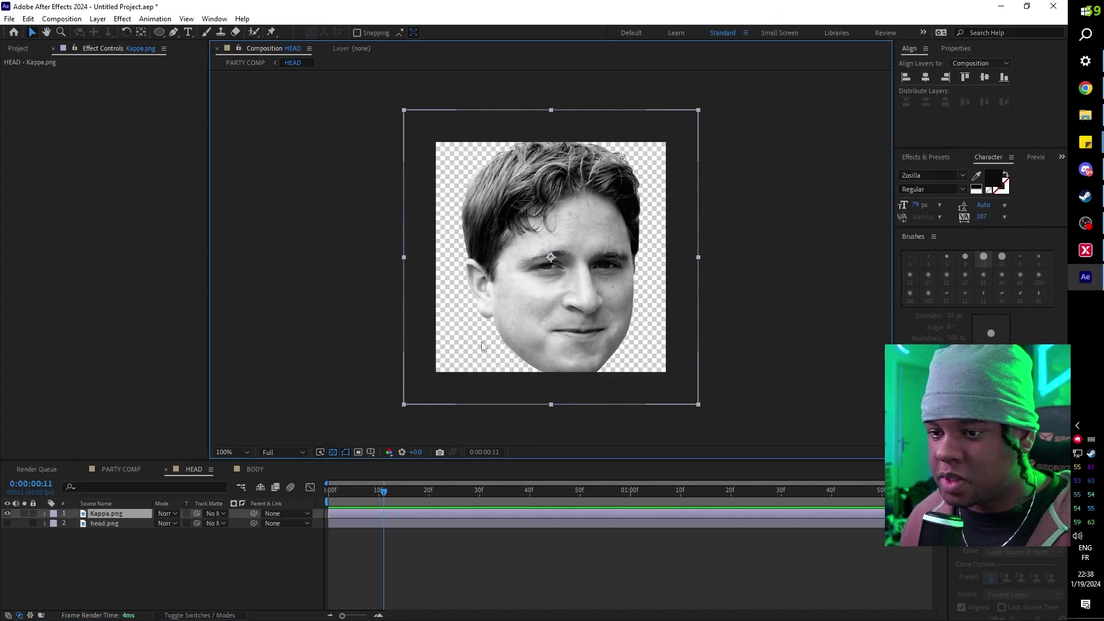
- Shrink the Kappa face, raise it, and flip it horizontally
drag(403, 405, 457, 356)
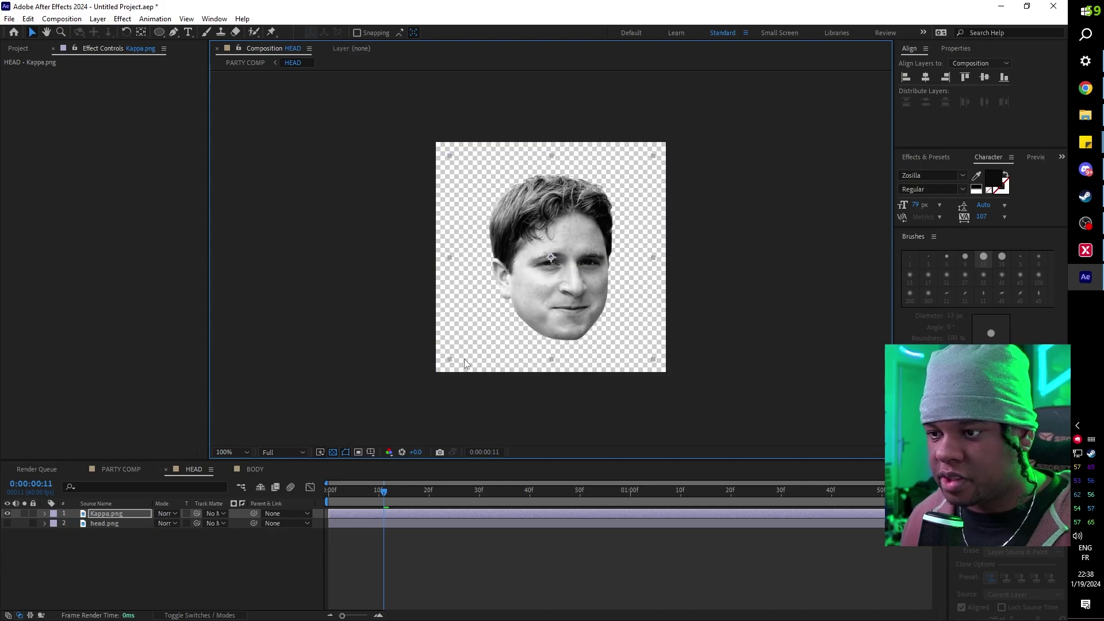
drag(561, 303, 571, 273)
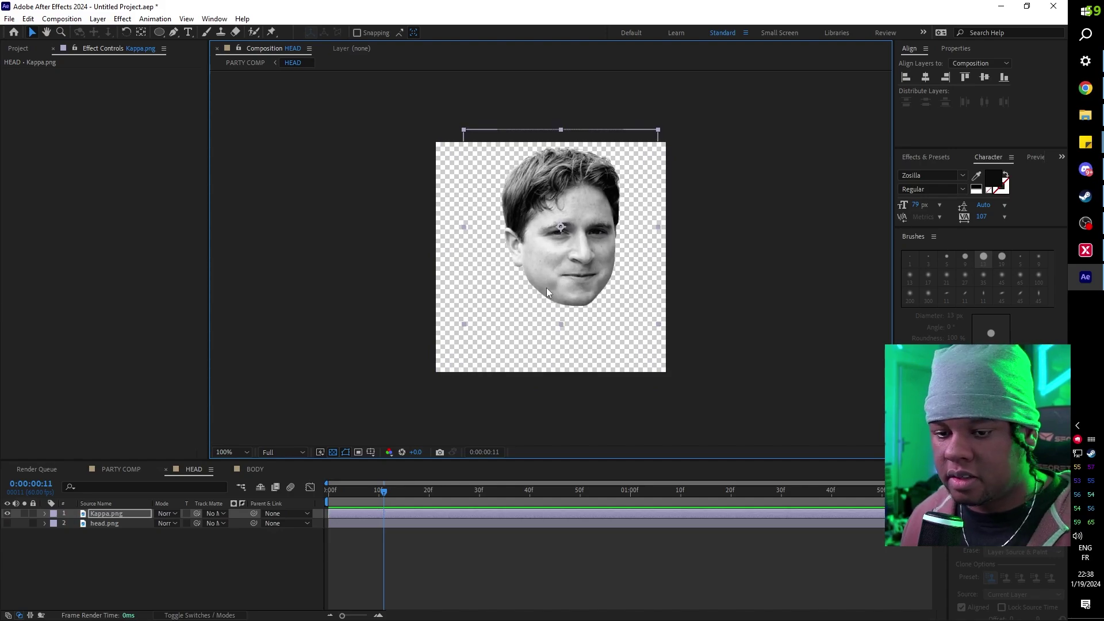
right_click(556, 280)
mouse_move(598, 318)
click(765, 415)
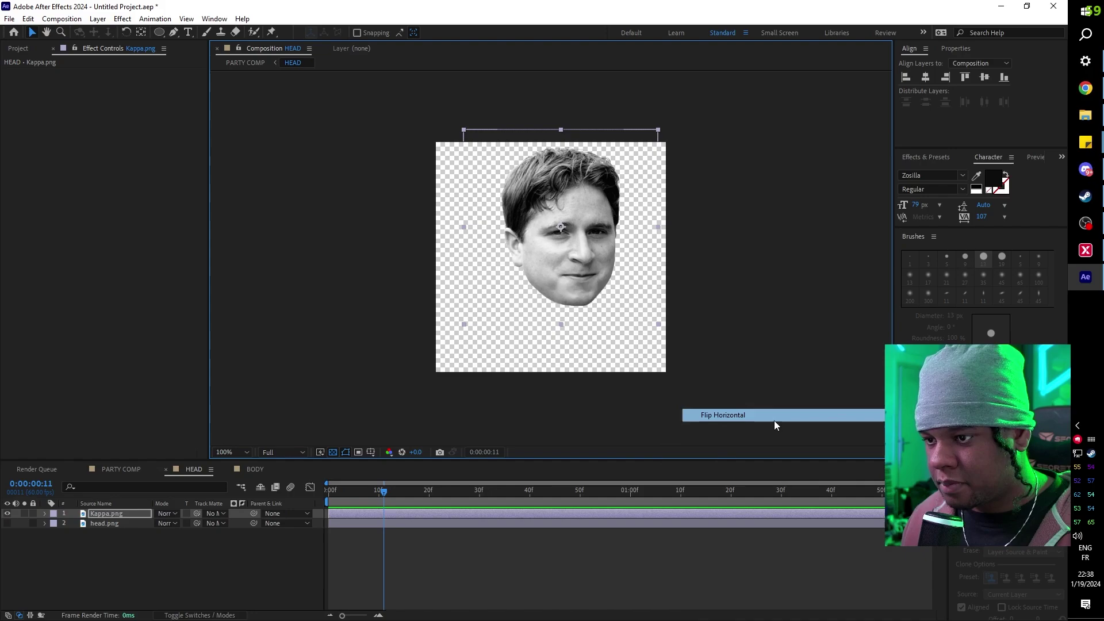
click(115, 471)
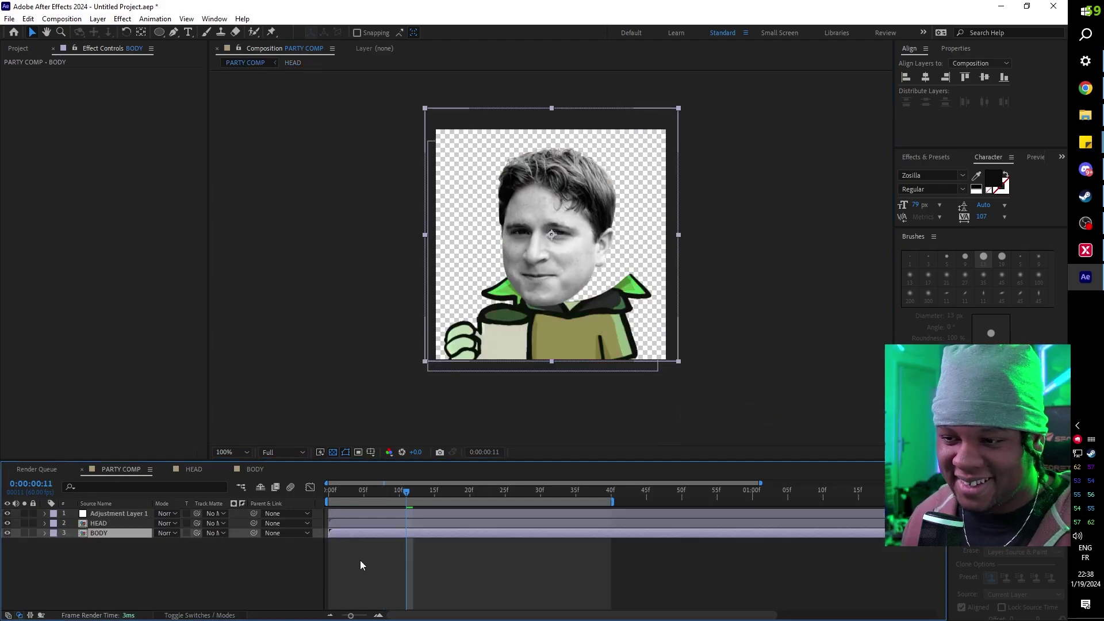
- Preview PARTY COMP with the Kappa head, check the HEAD comp, and preview again
key(space)
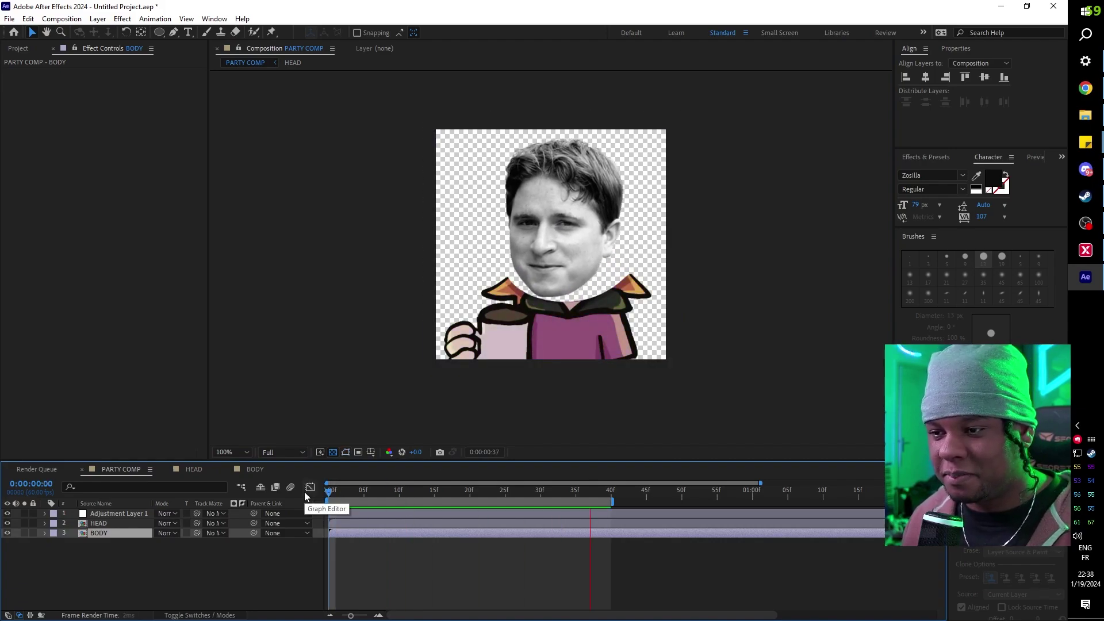
click(540, 203)
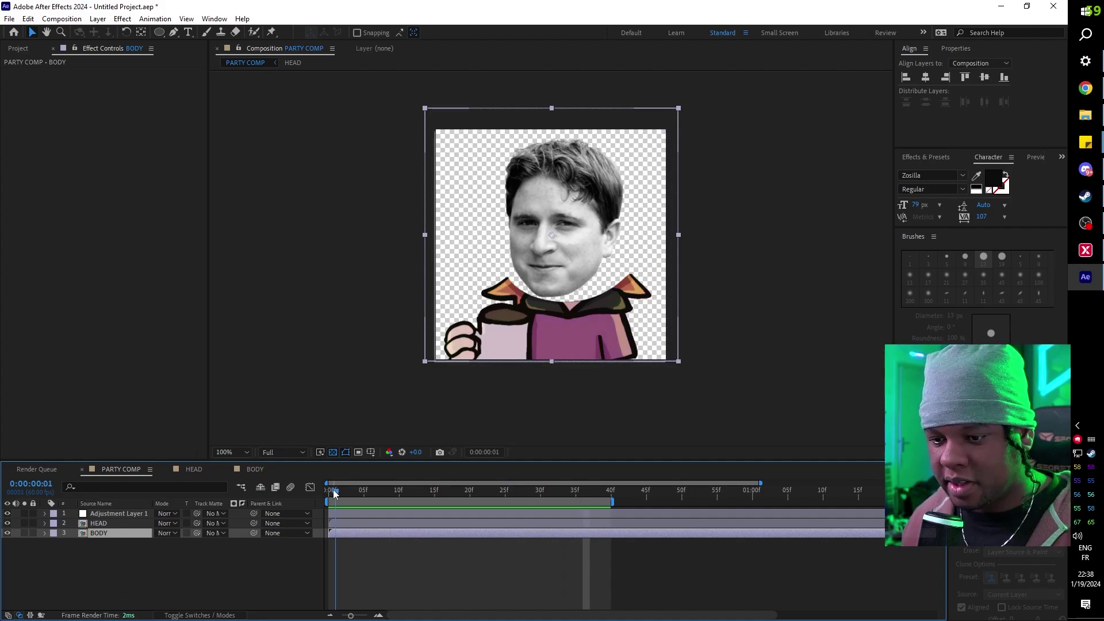
click(194, 469)
click(121, 470)
key(space)
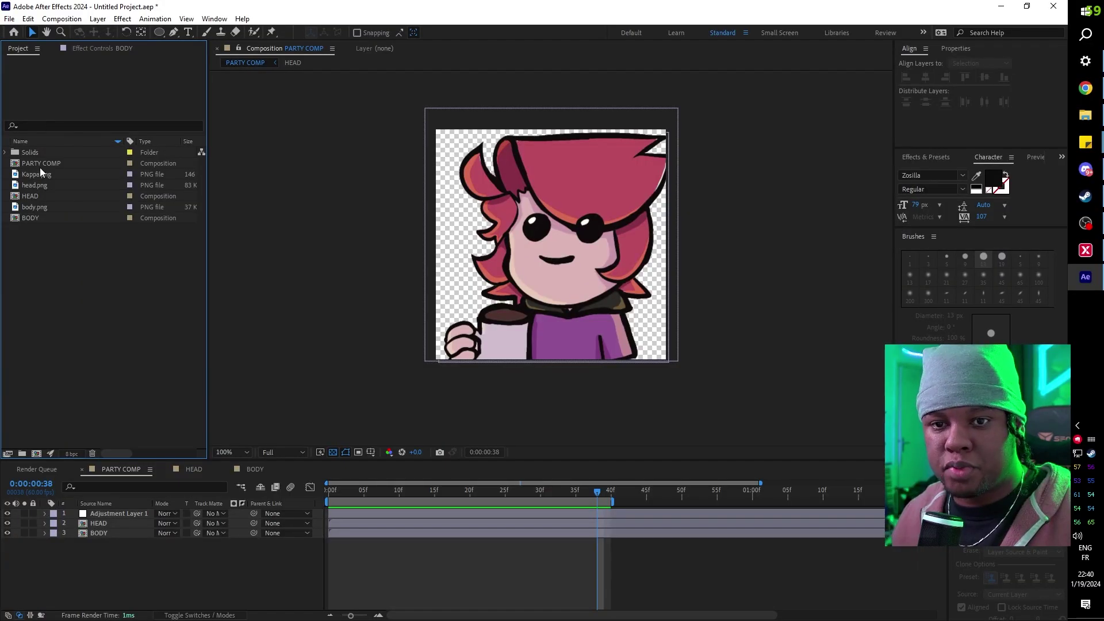
- Duplicate PARTY COMP, open the copy, and rename it CONGA LINE in Composition Settings
click(42, 164)
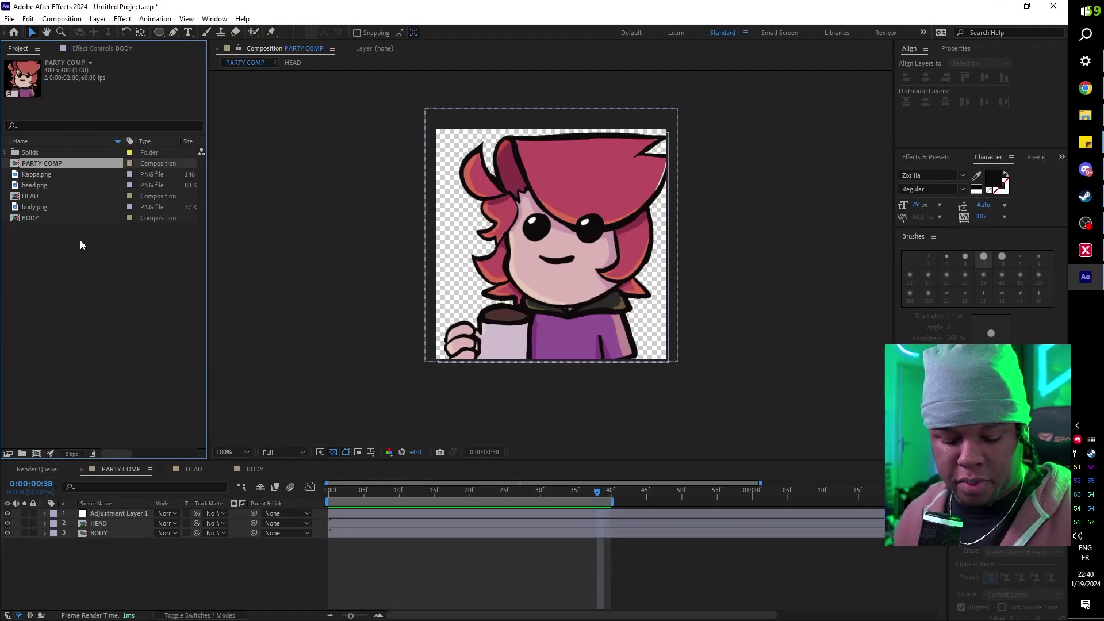
key(ctrl+d)
double_click(57, 164)
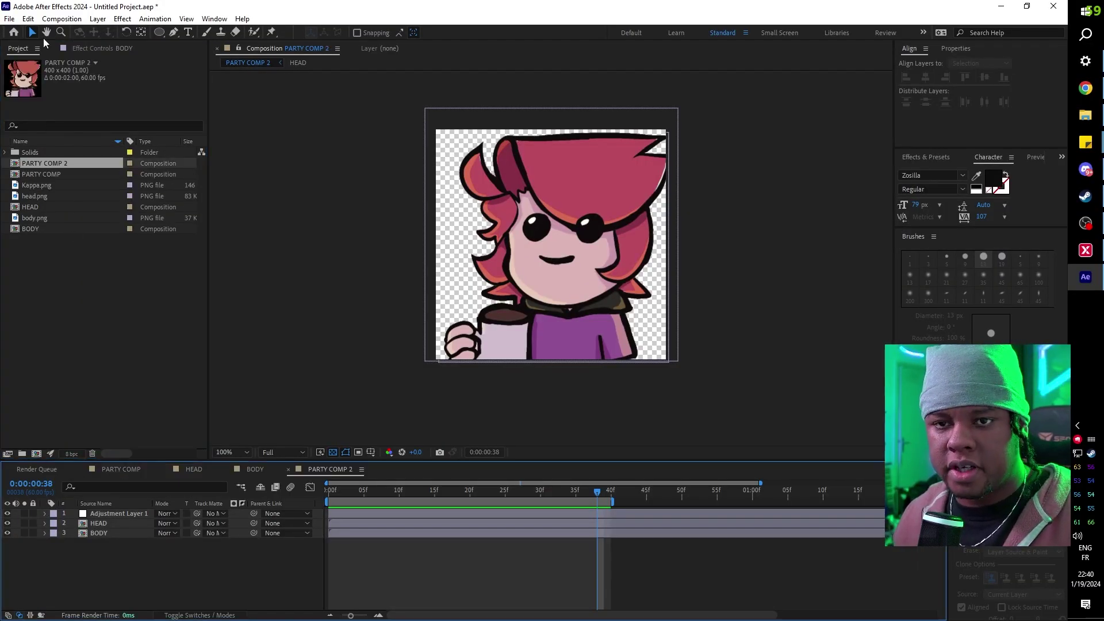
click(62, 19)
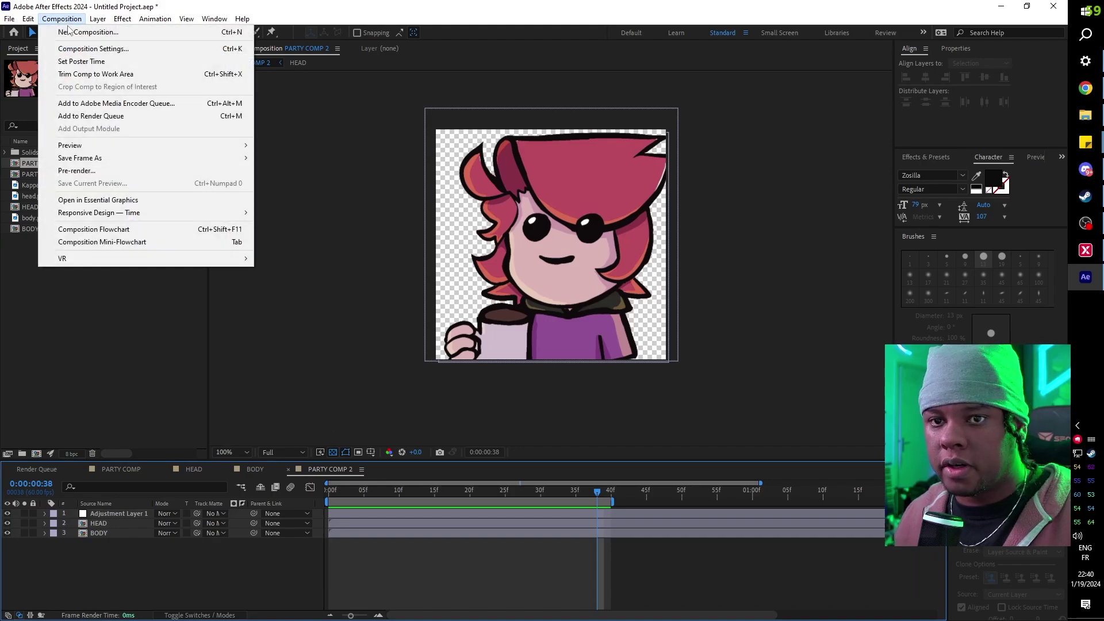
click(79, 52)
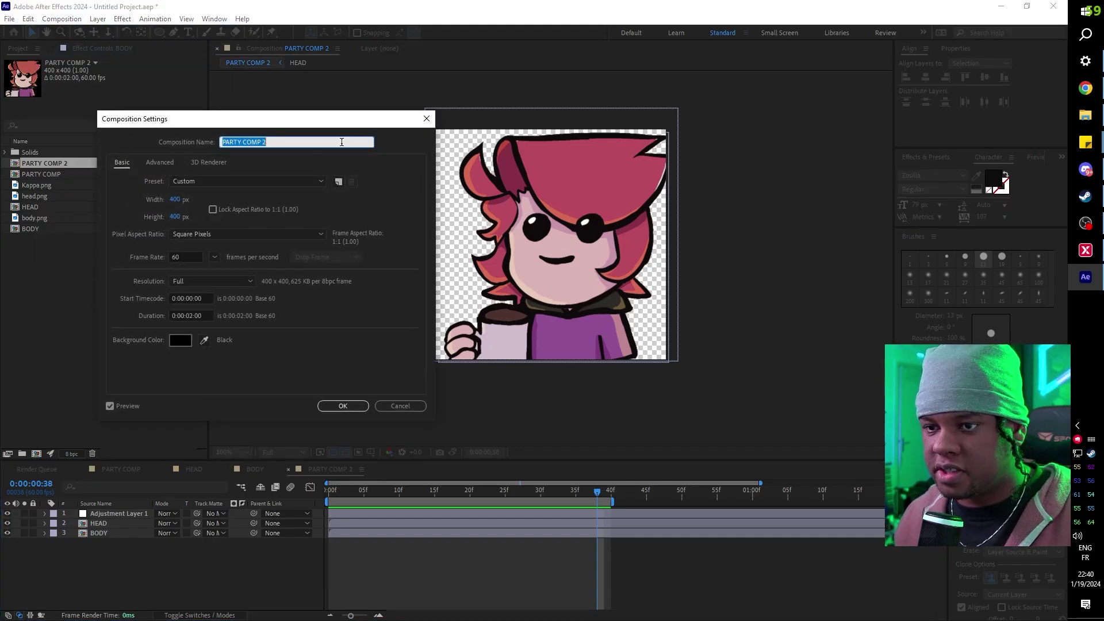
text(C)
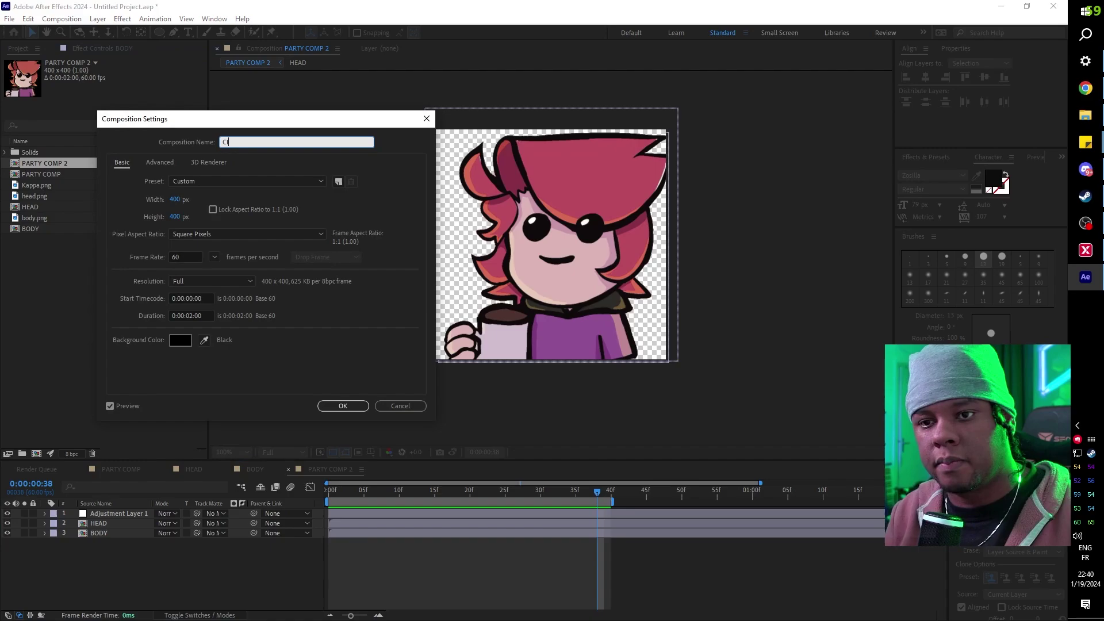
text(ONGA LINE)
key(Return)
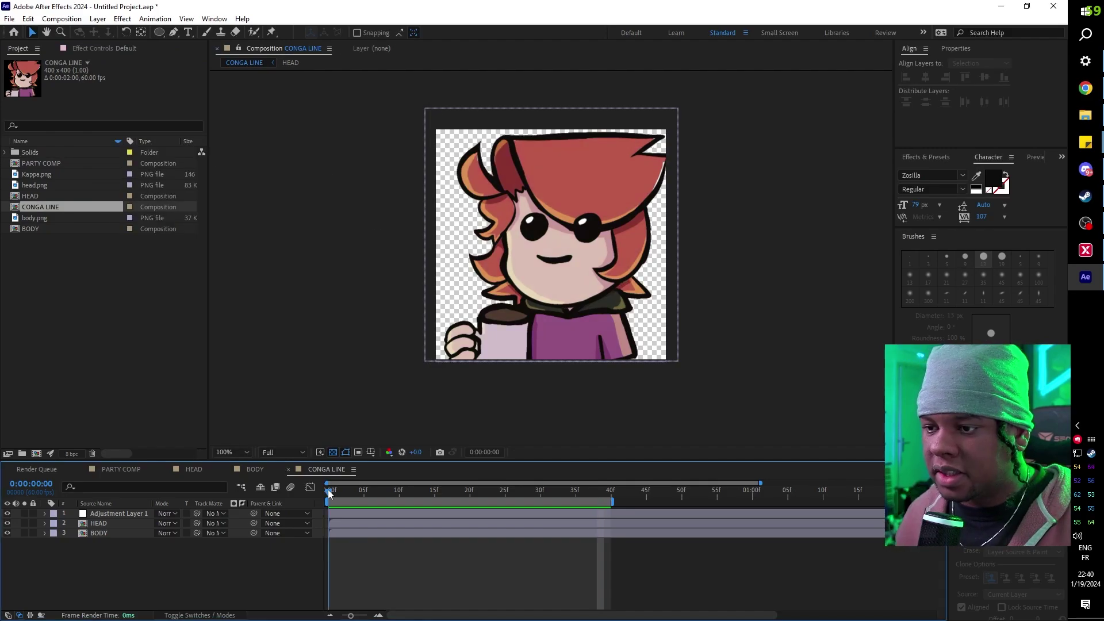
drag(331, 491, 454, 508)
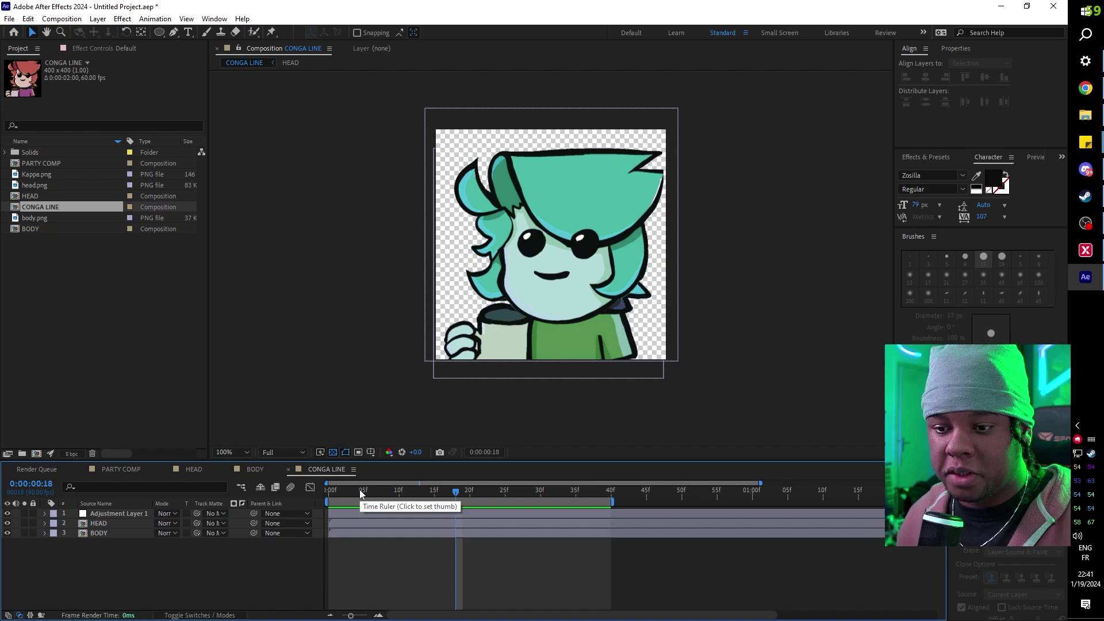
- Duplicate the HEAD and BODY layers and order them HEAD, BODY, HEAD, BODY
drag(361, 494, 329, 493)
click(106, 533)
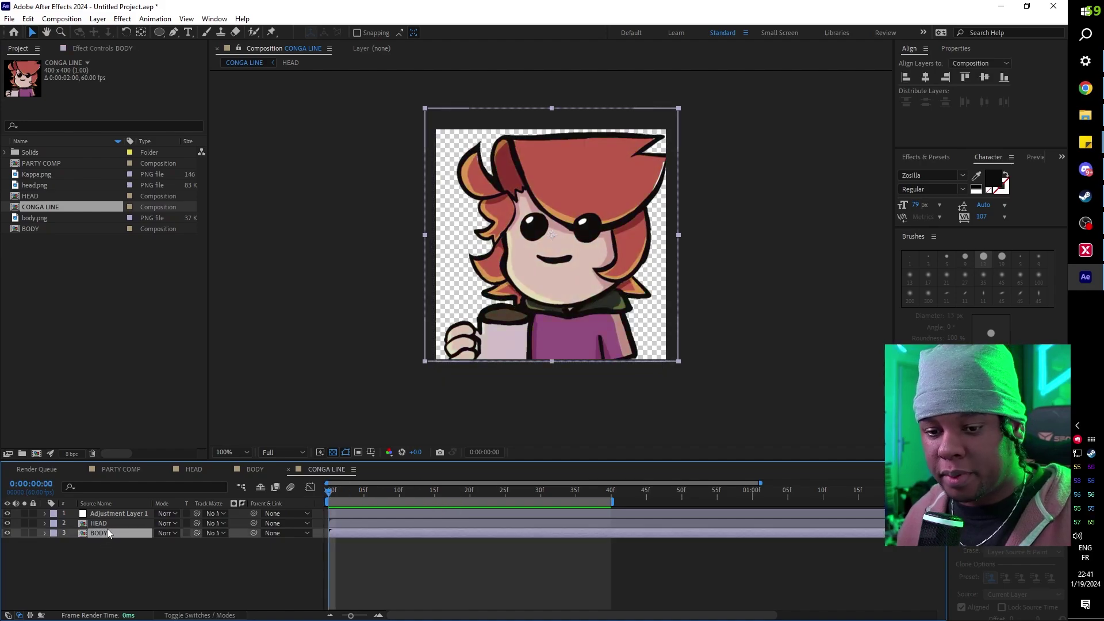
shift+click(109, 523)
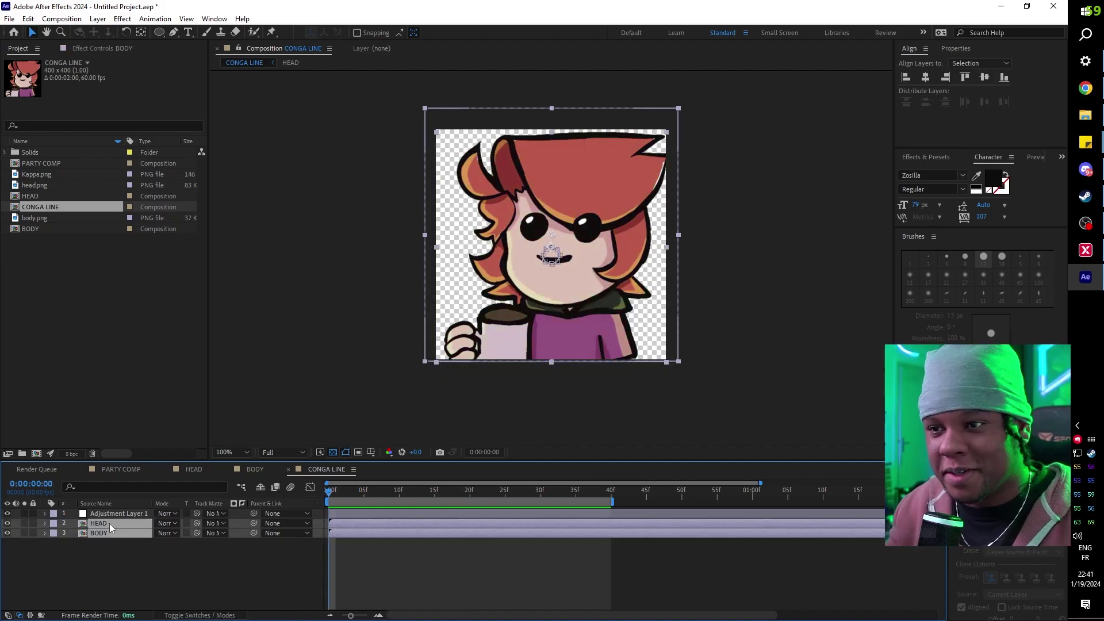
key(ctrl+d)
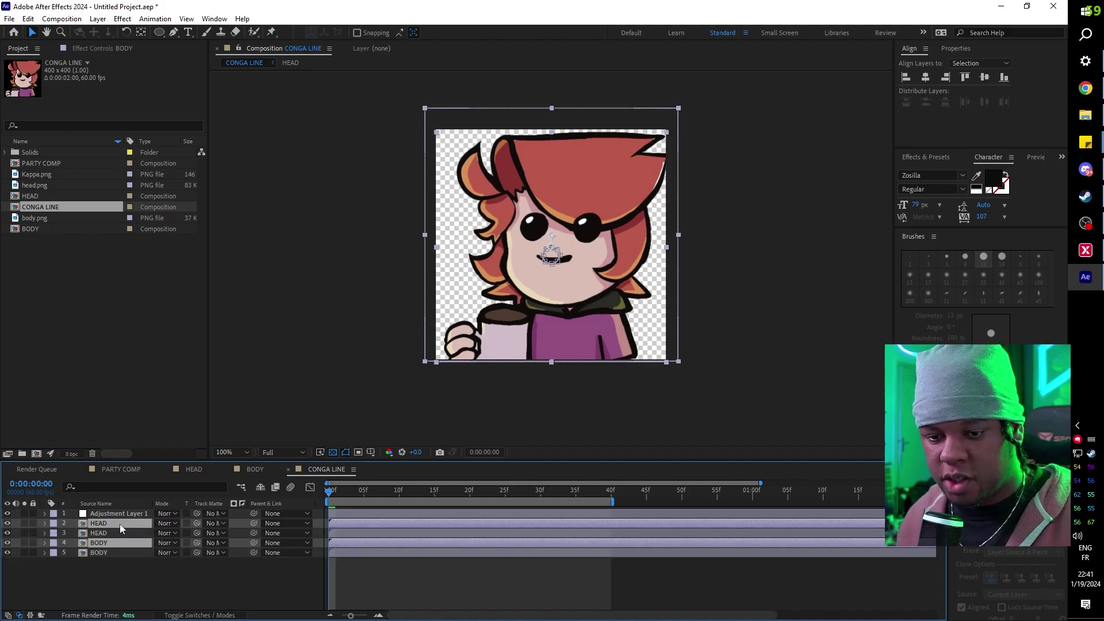
drag(120, 522, 111, 530)
key(F2)
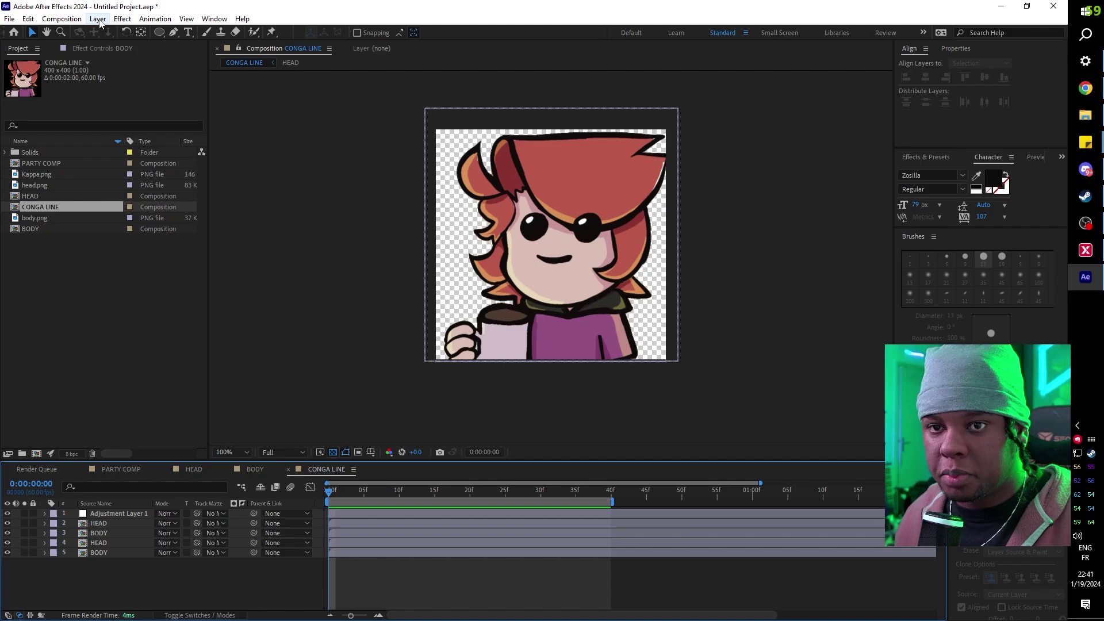
- Add a null object layer and rename it POSITION
click(98, 19)
mouse_move(123, 33)
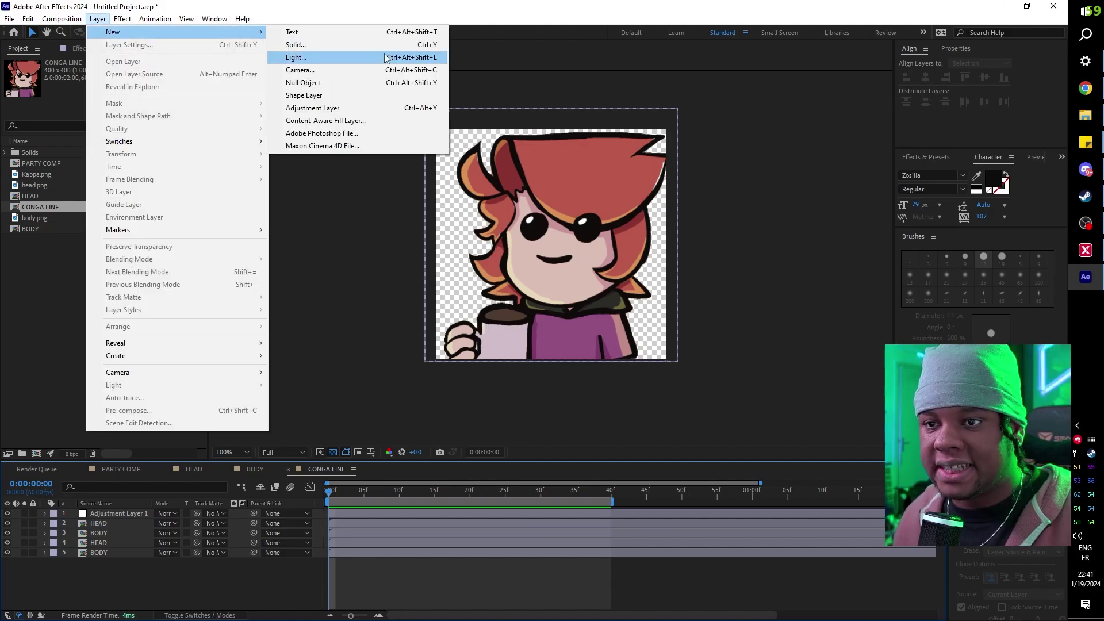
click(372, 90)
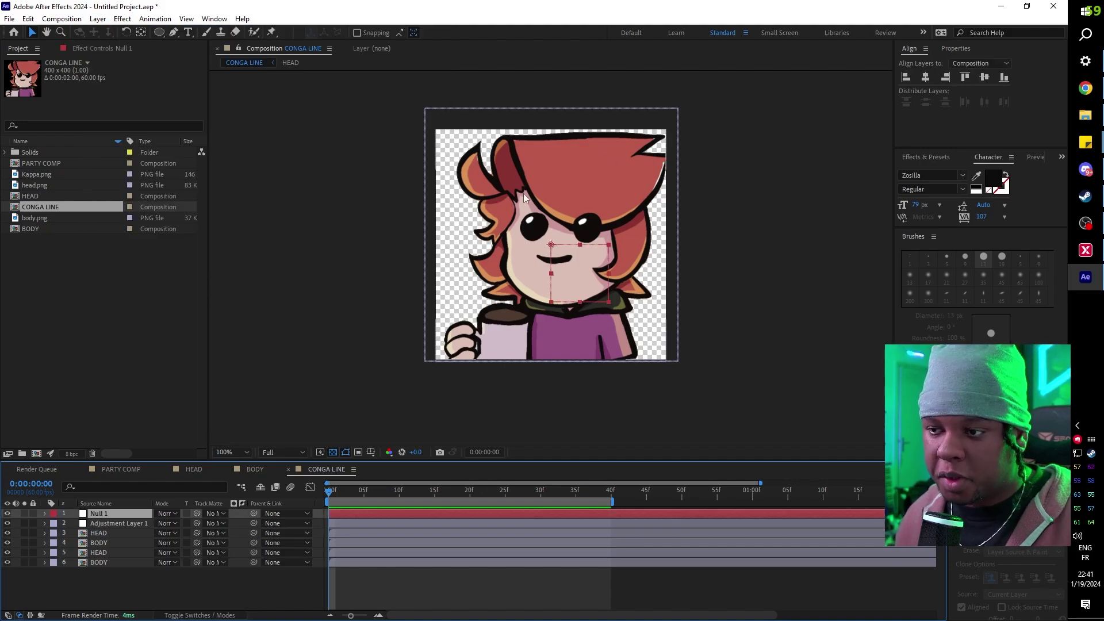
click(105, 530)
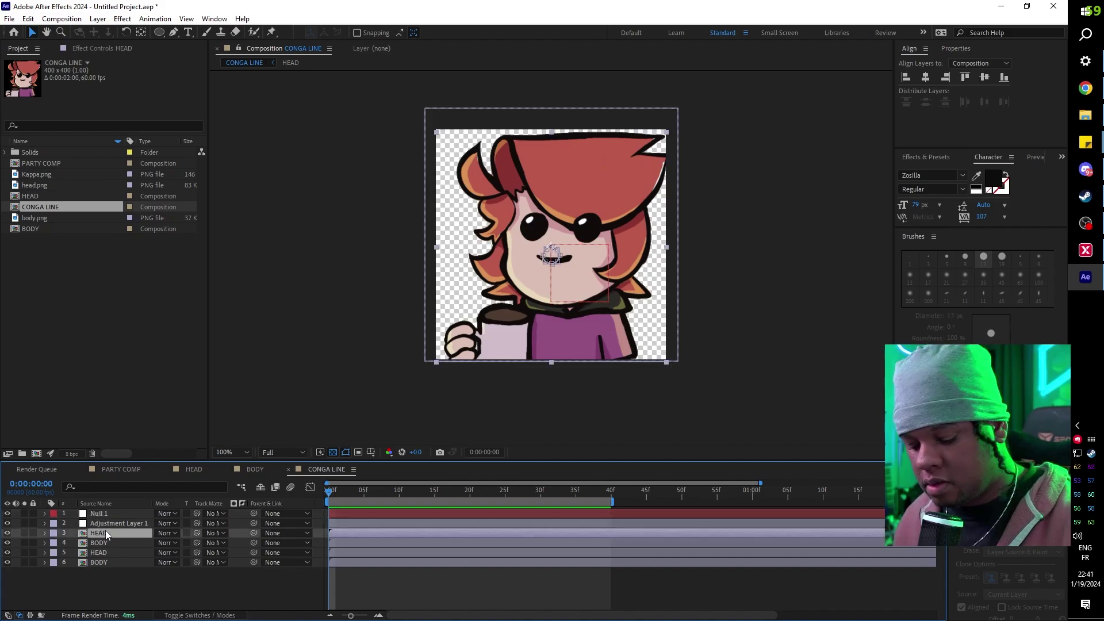
key(u)
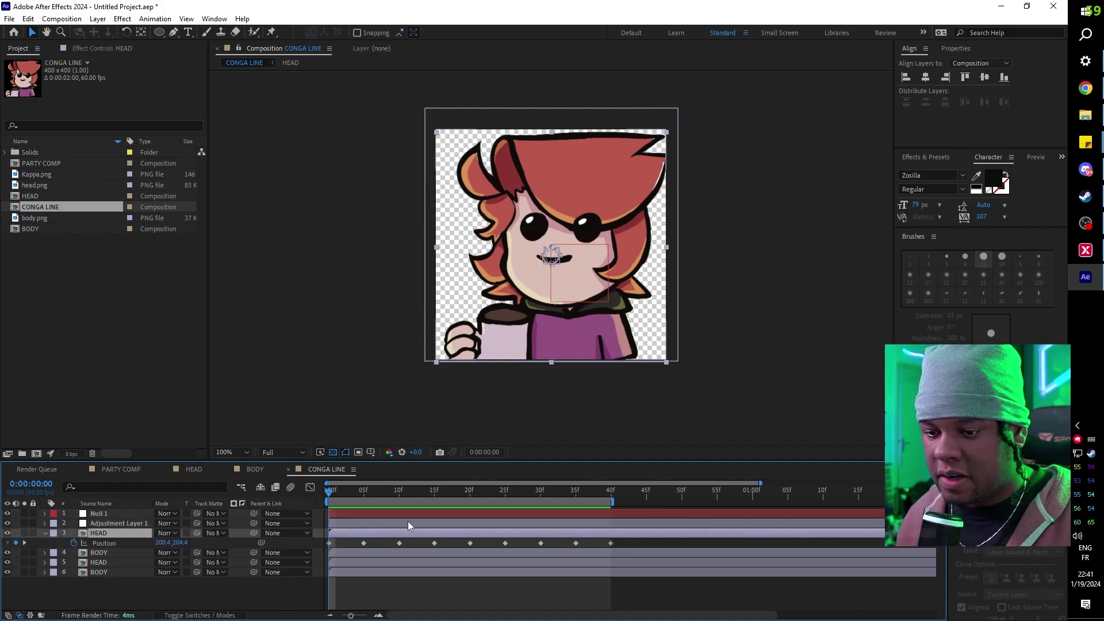
click(45, 532)
click(107, 514)
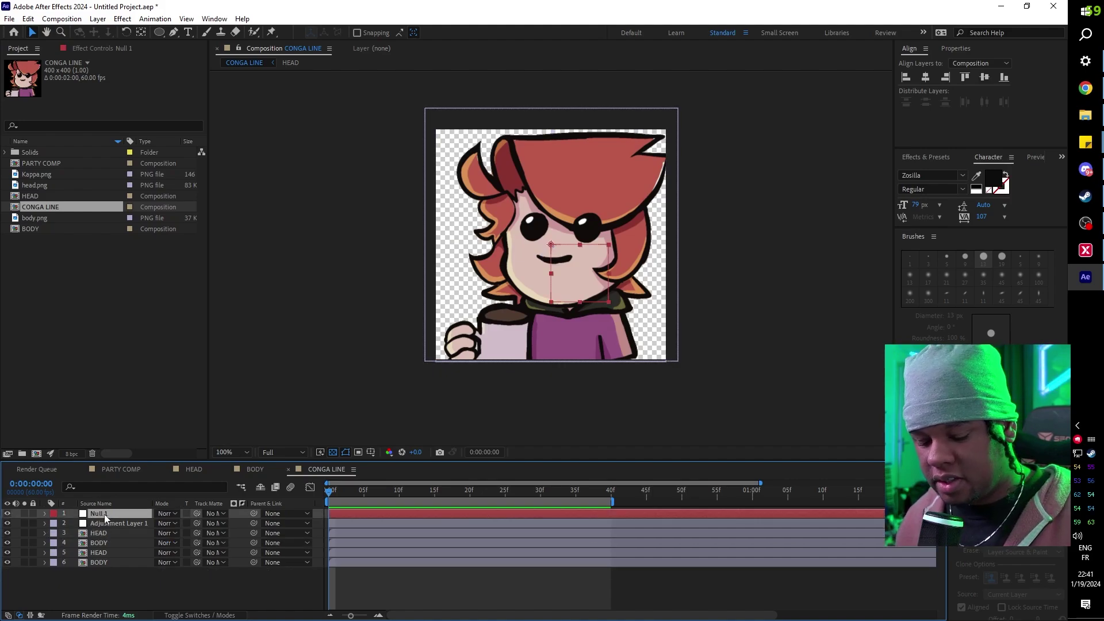
double_click(107, 514)
key(Return)
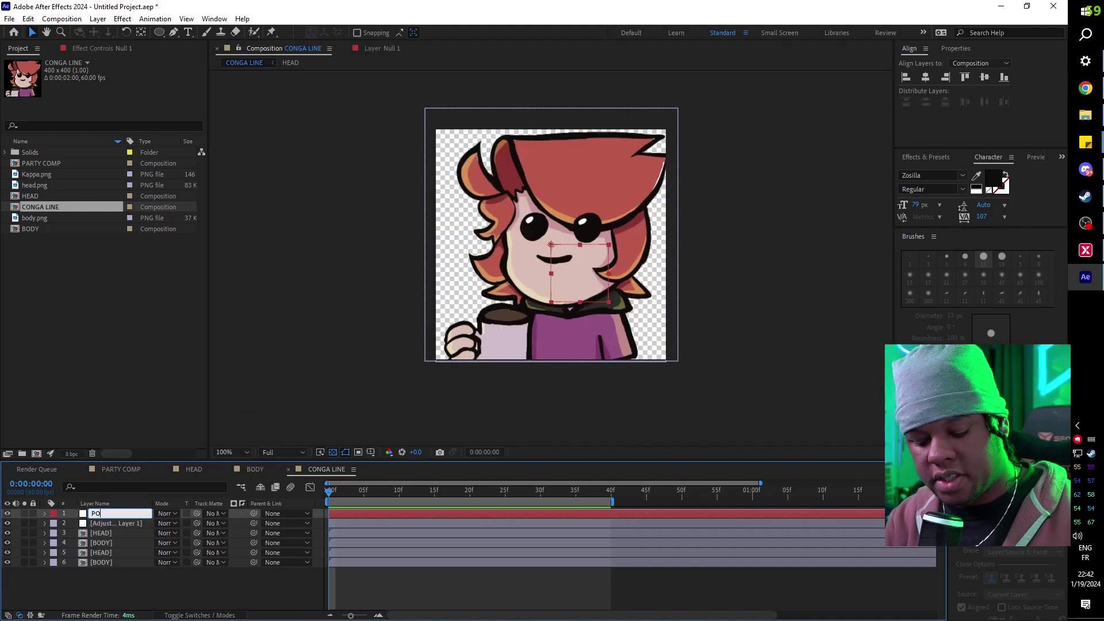
text(POSIT)
text(ION)
key(Return)
- Parent one HEAD and BODY pair to POSITION and reveal its Position property
drag(253, 532, 102, 513)
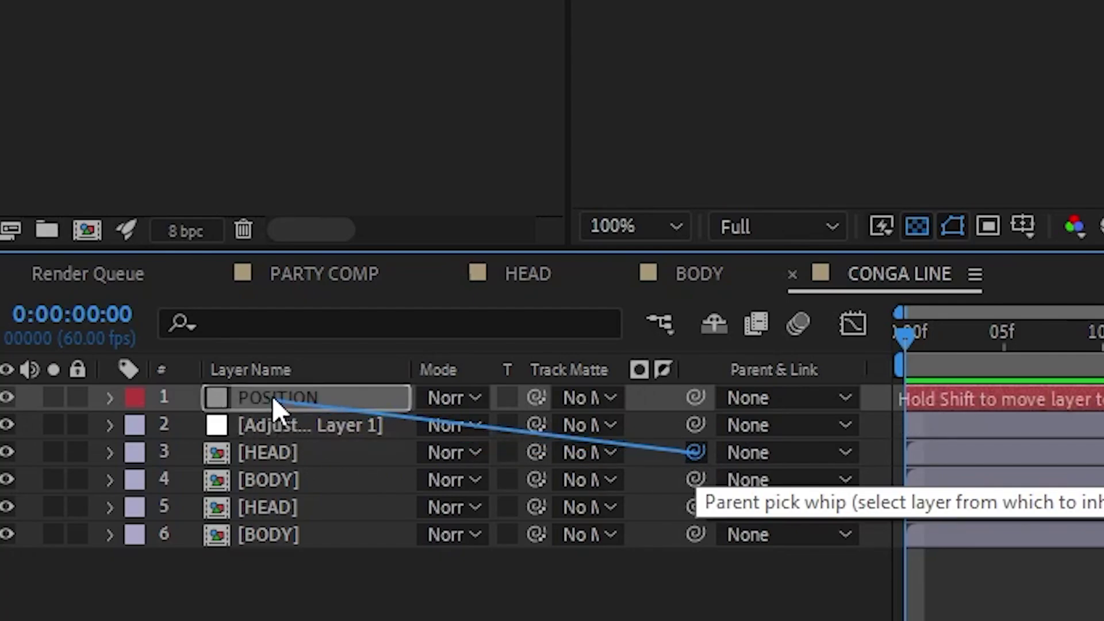
drag(271, 396, 272, 396)
drag(695, 479, 295, 401)
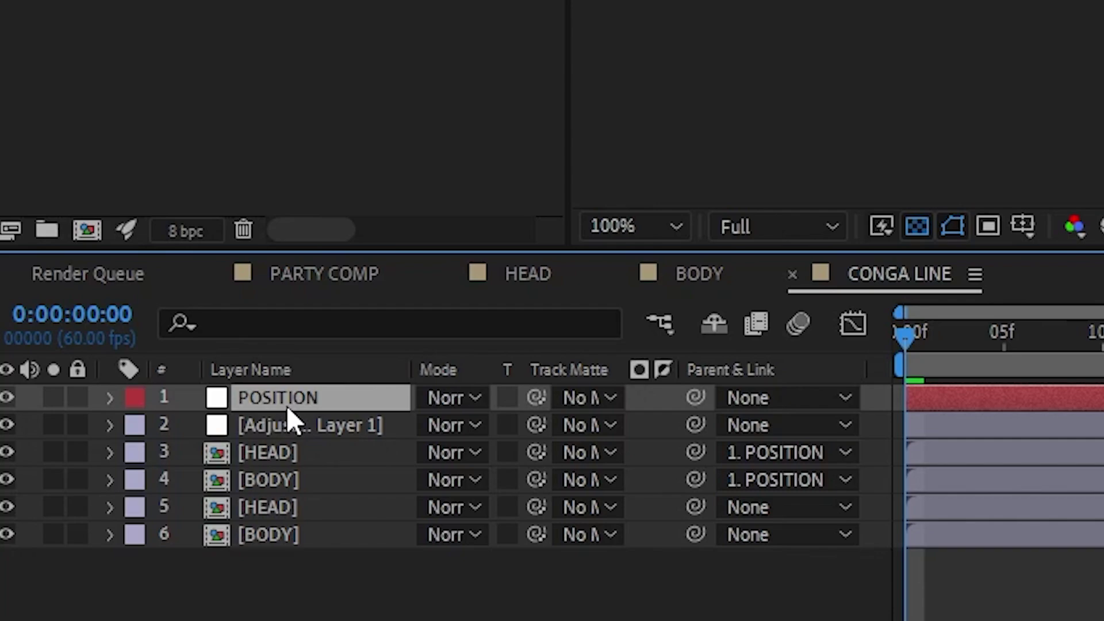
key(p)
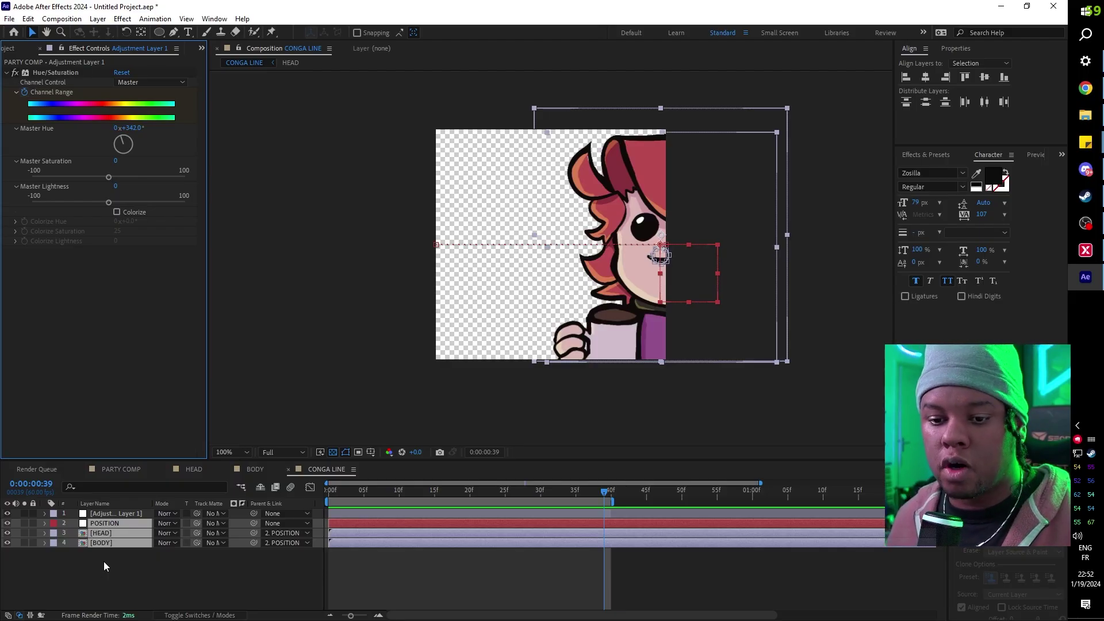
- Keyframe POSITION from -201,200 at frame 0 to 600,200 so the character slides across
click(104, 561)
click(103, 523)
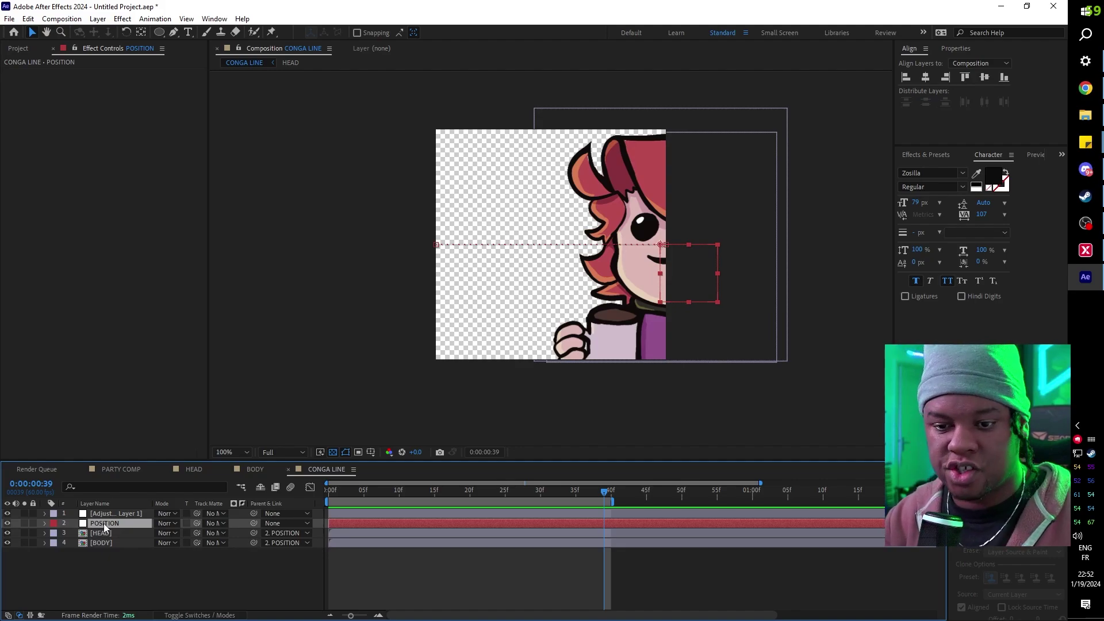
key(p)
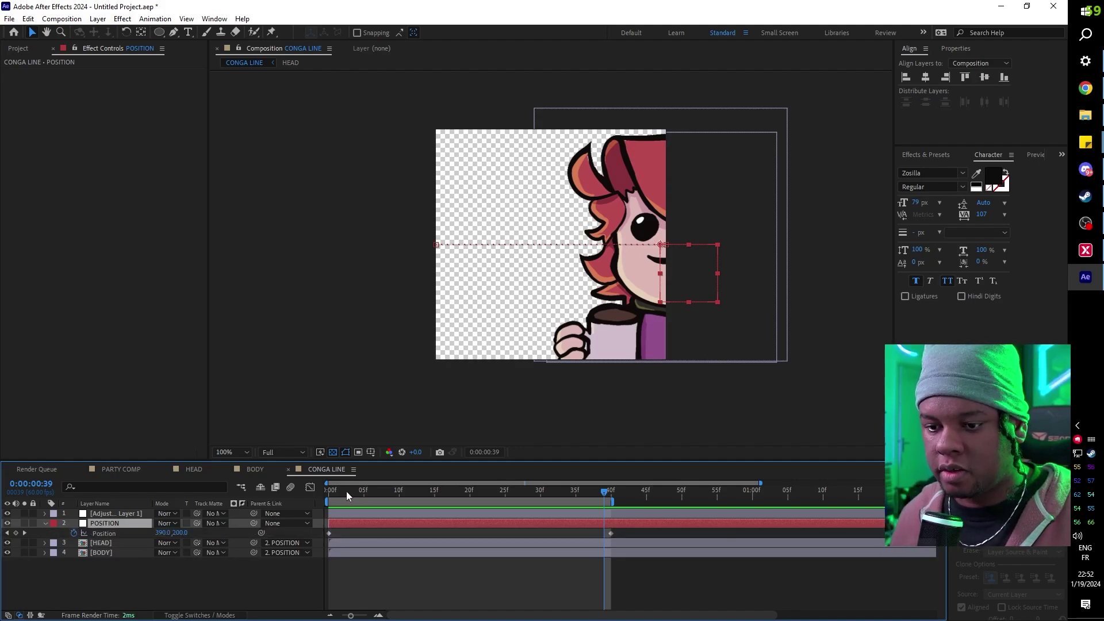
drag(346, 491, 317, 512)
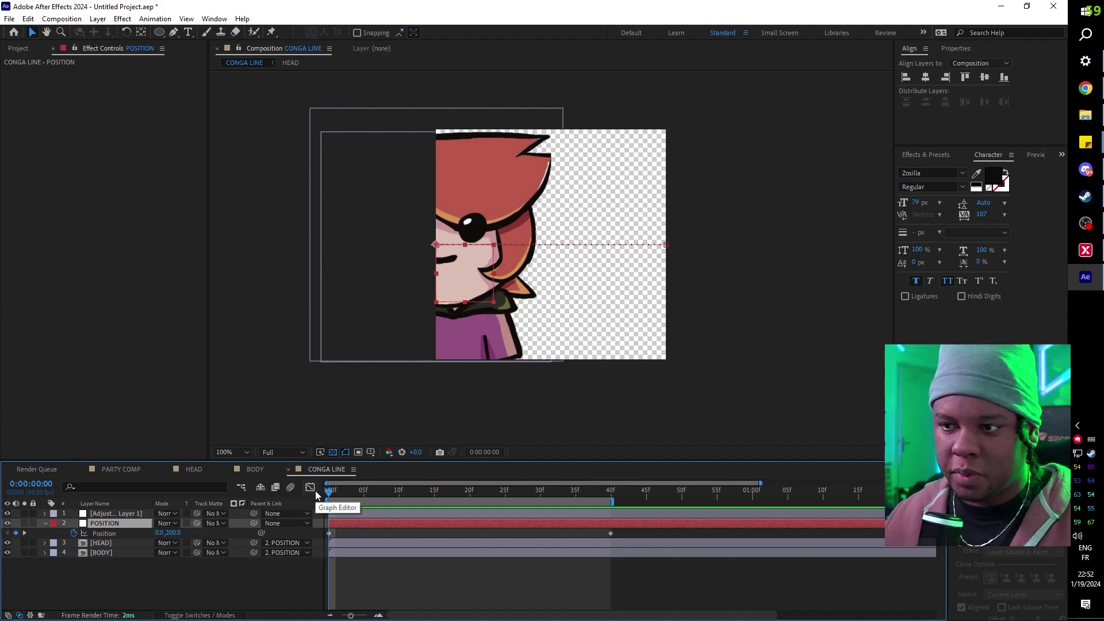
drag(160, 532, 77, 539)
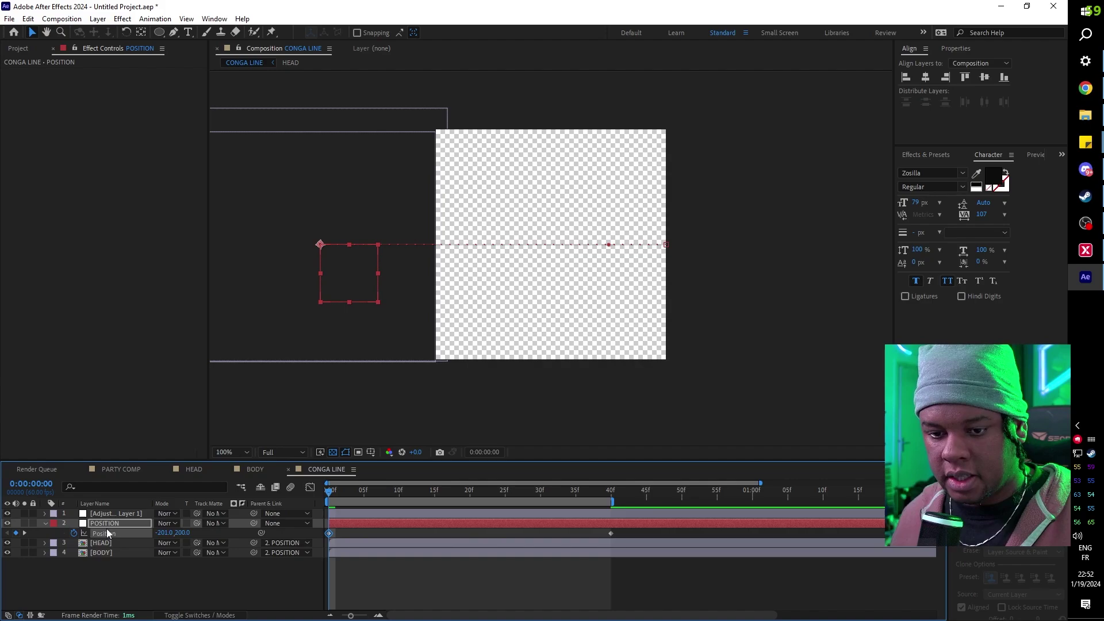
click(25, 534)
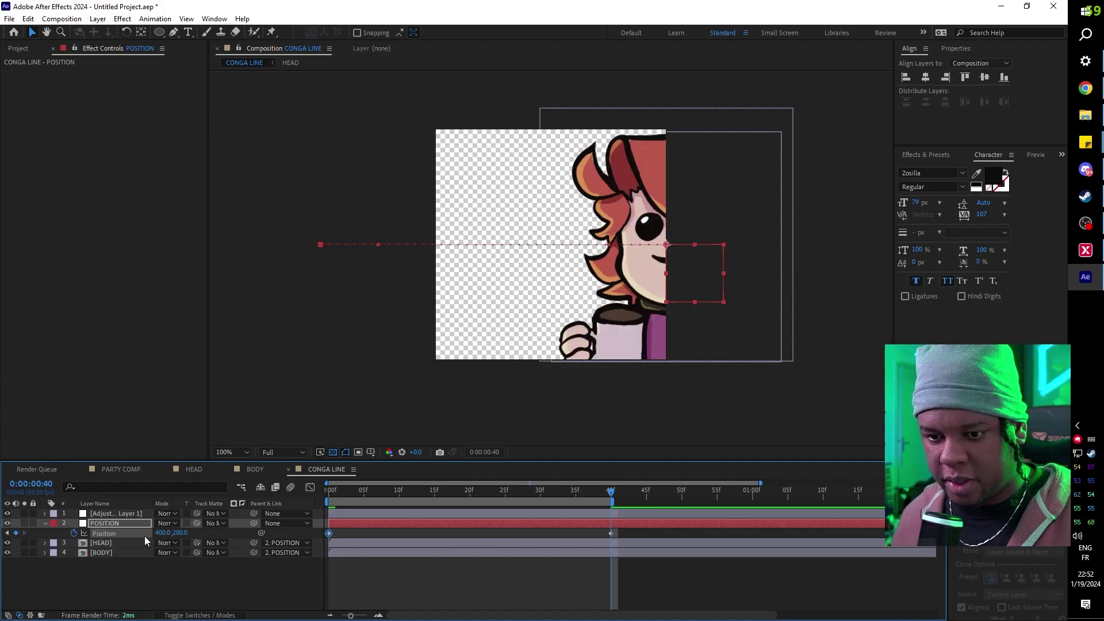
drag(164, 533, 279, 539)
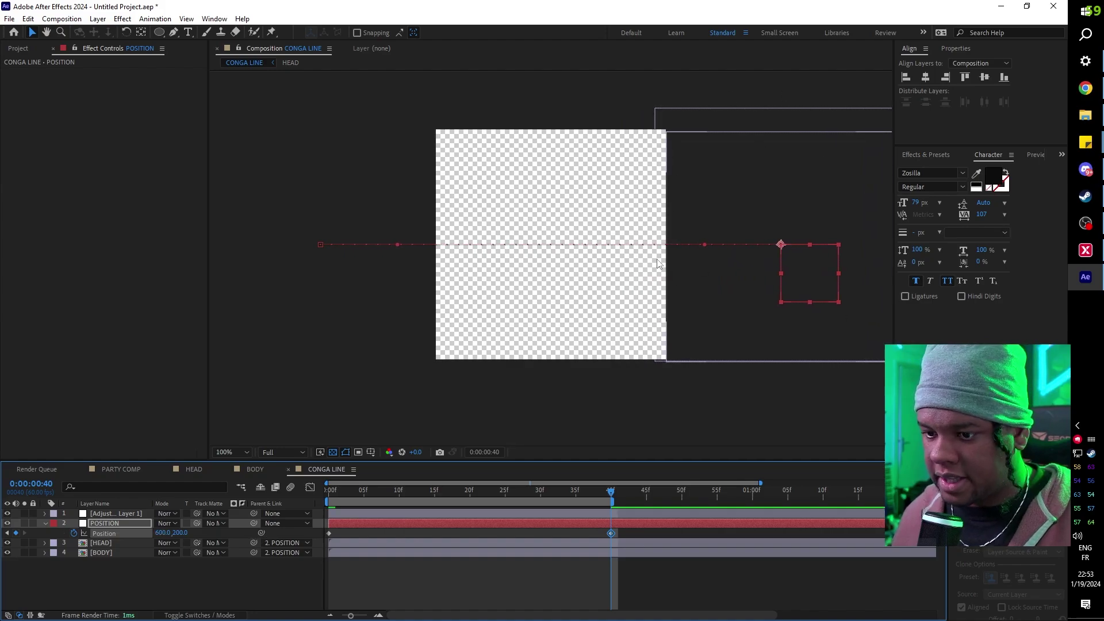
drag(325, 492, 306, 514)
key(space)
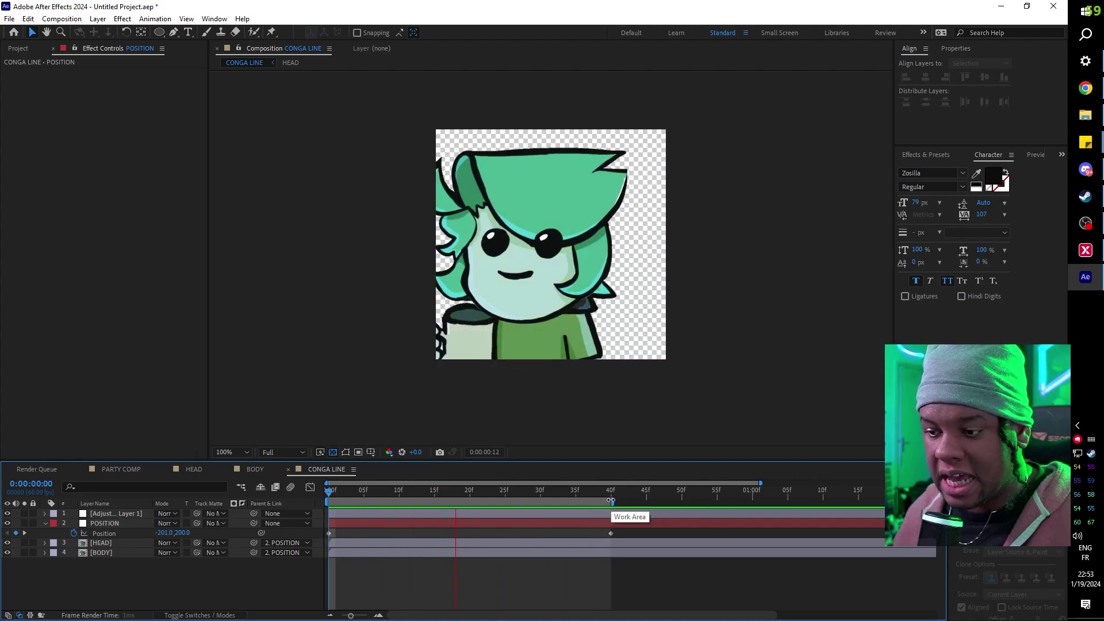
- Extend the work area to one second, move the end keyframe to 01:00f, and preview
drag(610, 501, 753, 504)
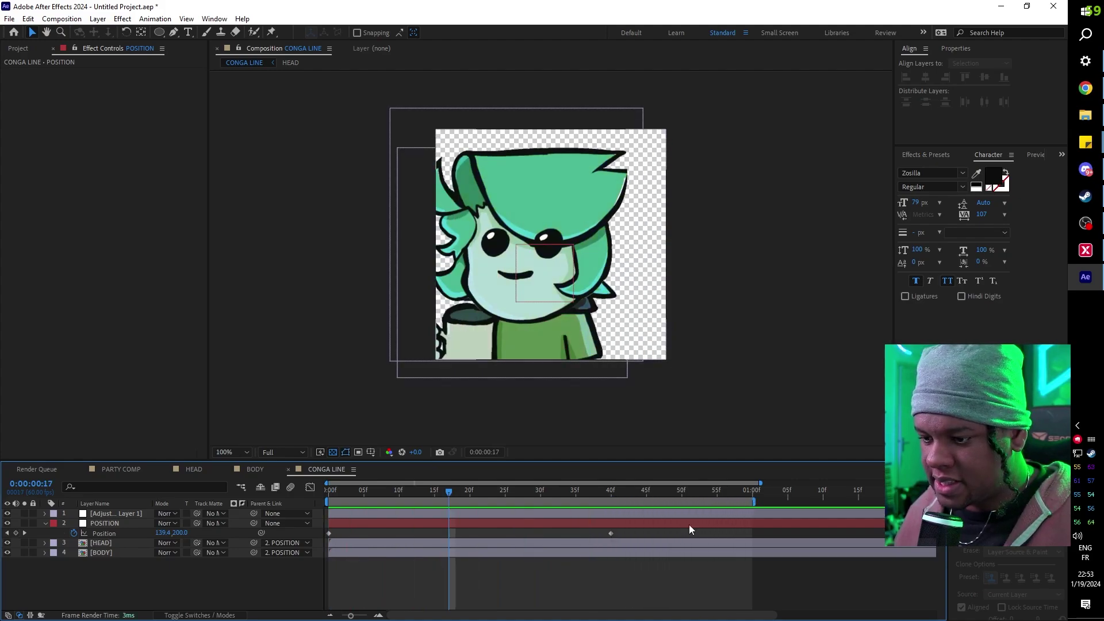
drag(610, 533, 752, 534)
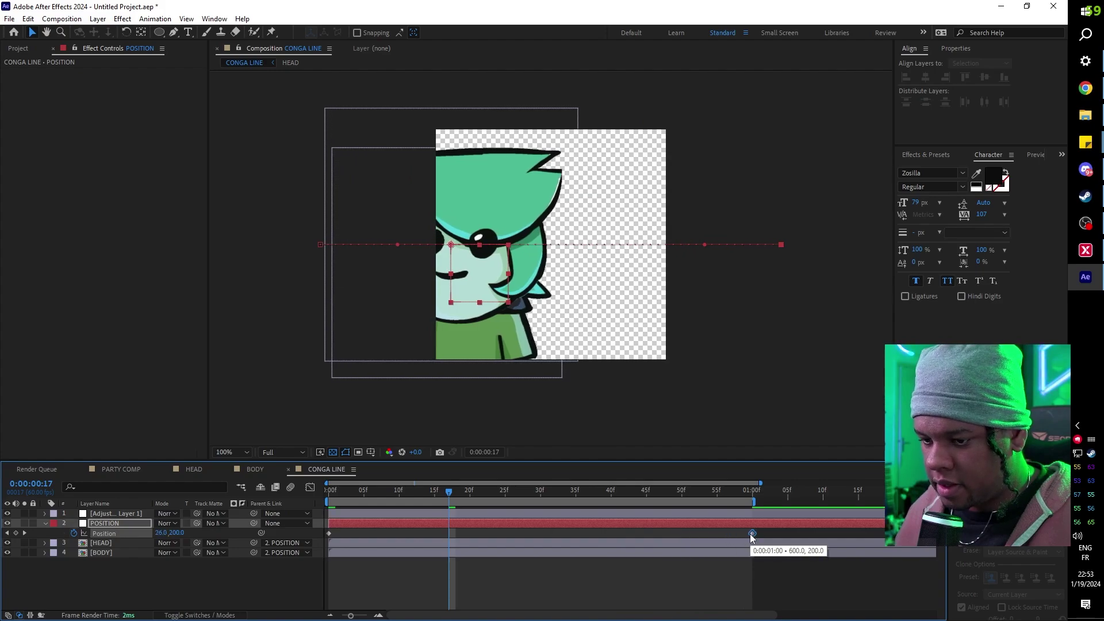
key(space)
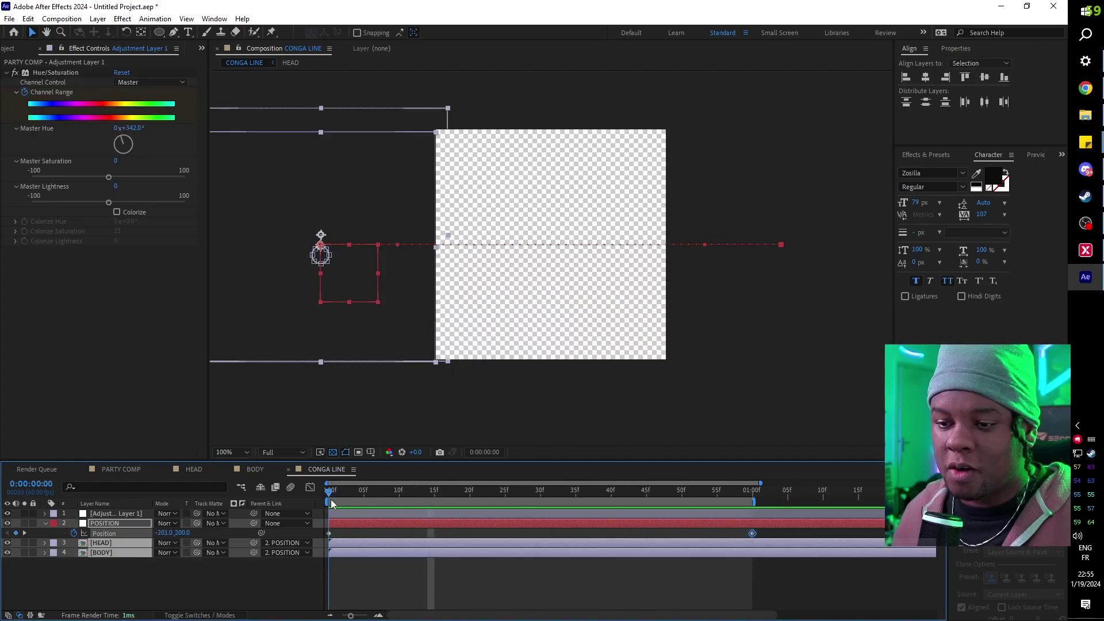
drag(330, 503, 734, 495)
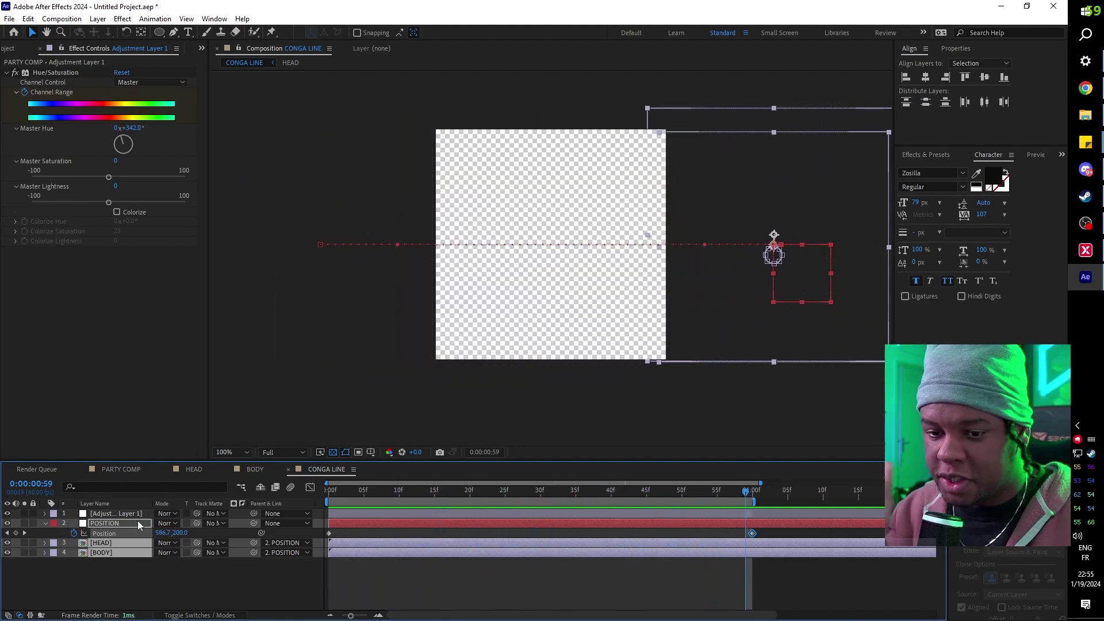
- Pre-compose the selected sliding layers into Pre-comp 1
right_click(109, 549)
click(189, 471)
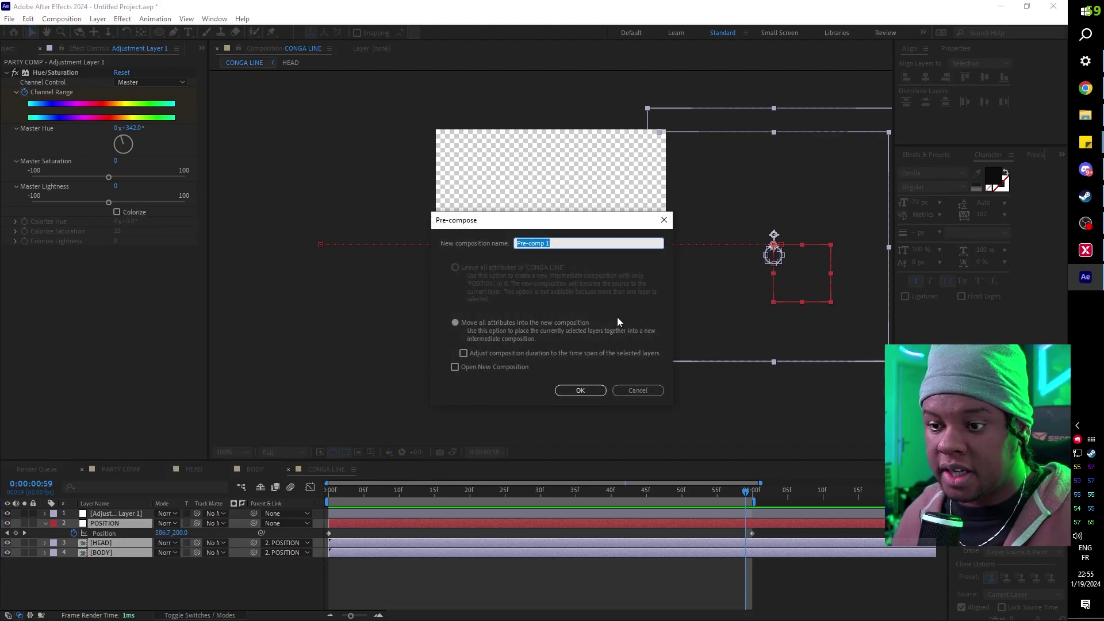
click(575, 390)
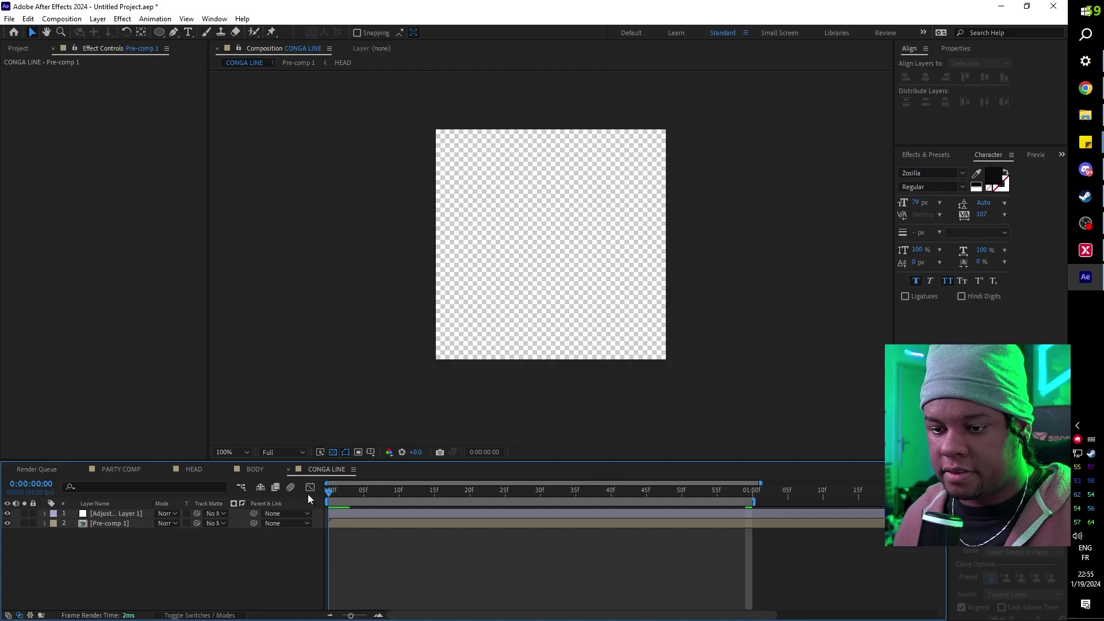
drag(330, 494, 437, 512)
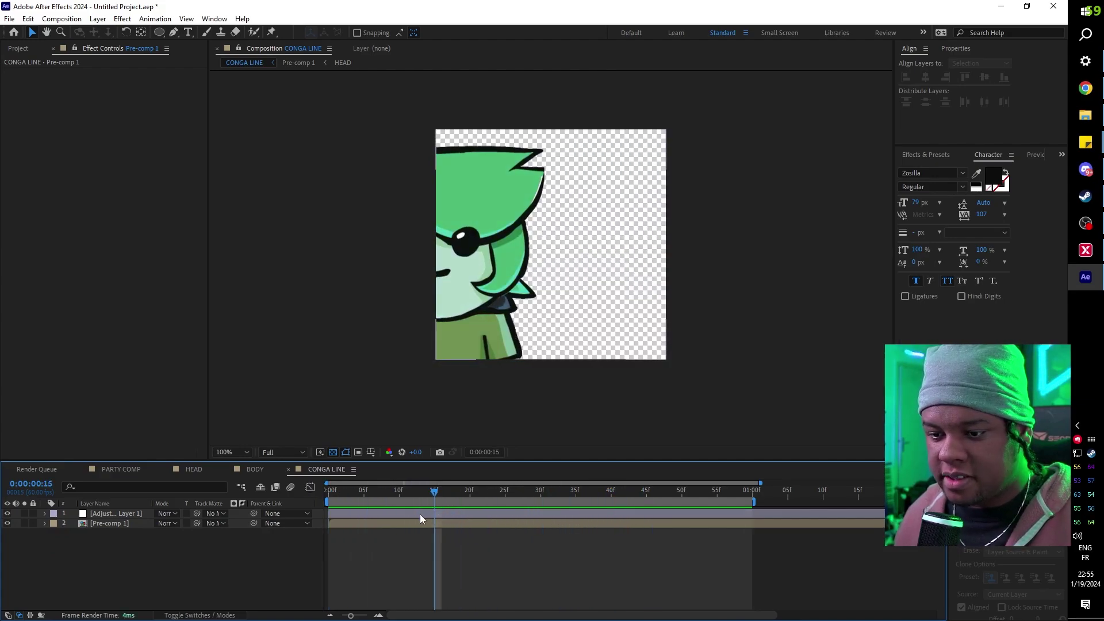
- Duplicate Pre-comp 1 and offset the copy in time so a second character follows
click(127, 526)
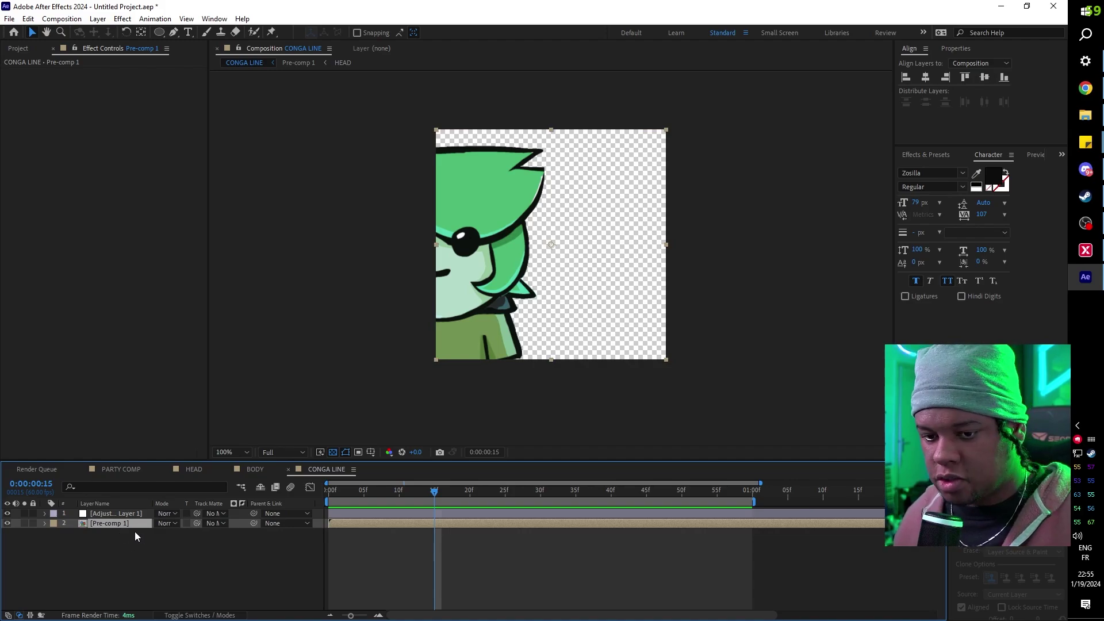
key(p)
key(ctrl+d)
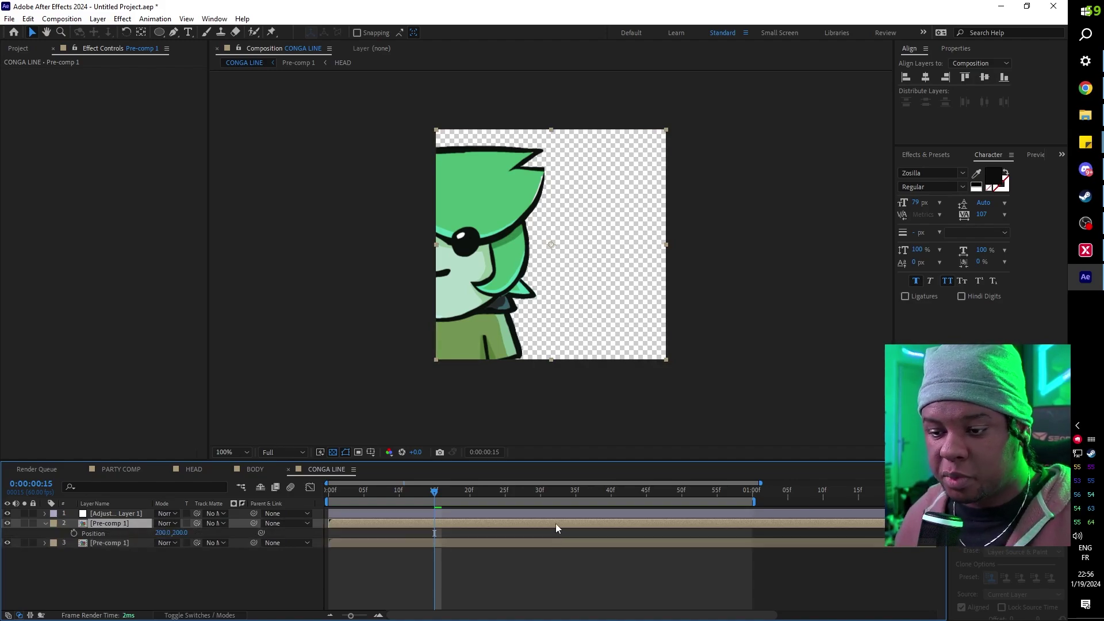
drag(561, 523, 358, 533)
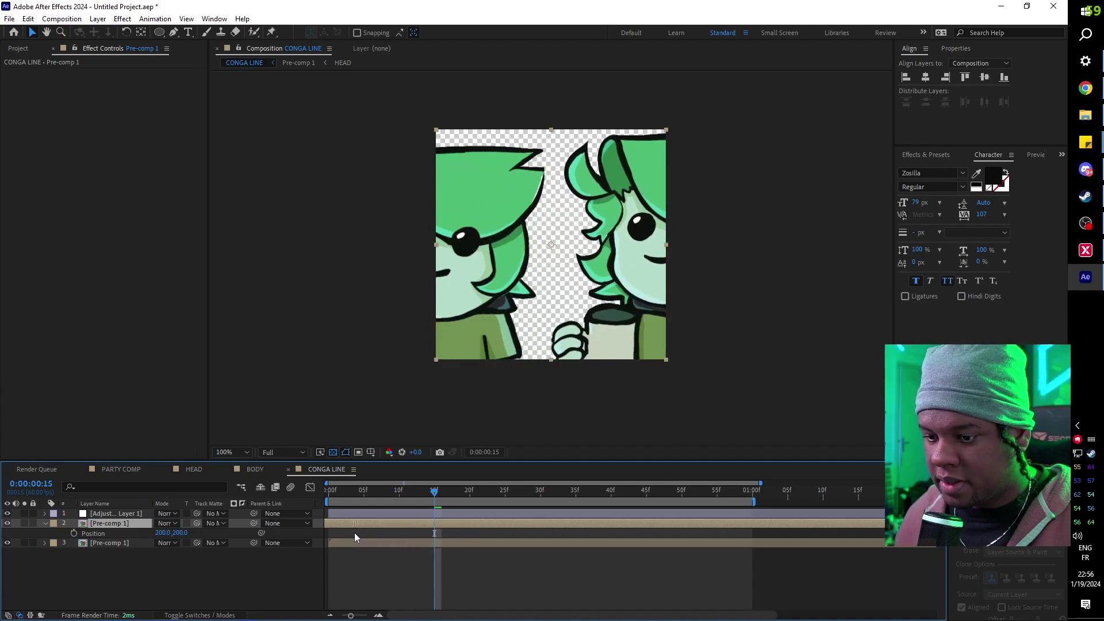
- Add a third Pre-comp 1 copy shifted later in time and preview the conga line loop
drag(329, 492, 668, 519)
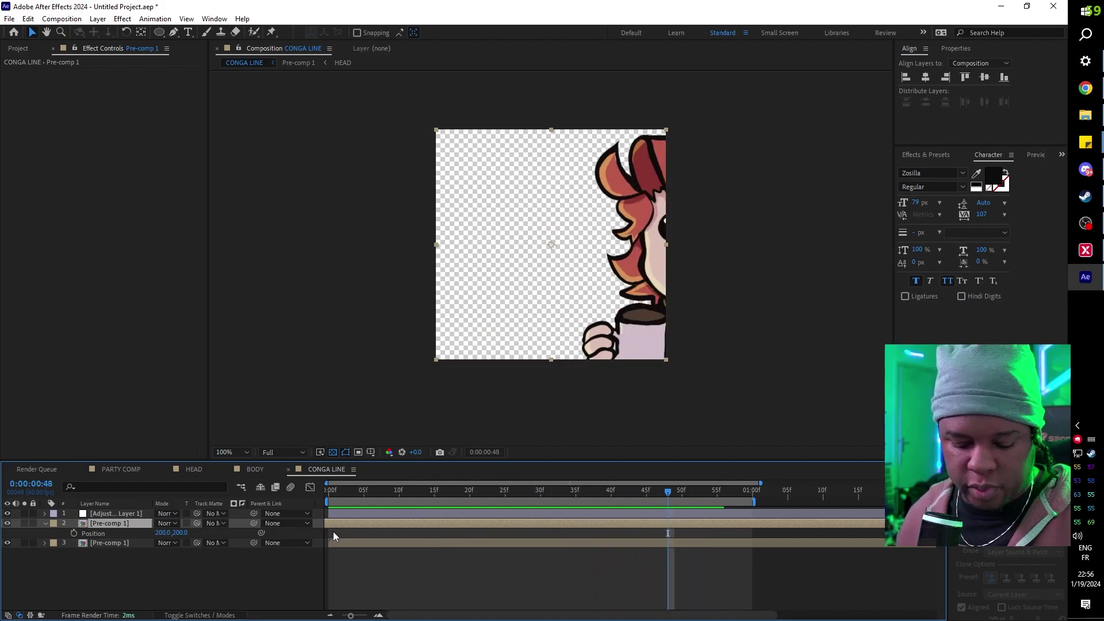
key(ctrl+d)
click(639, 493)
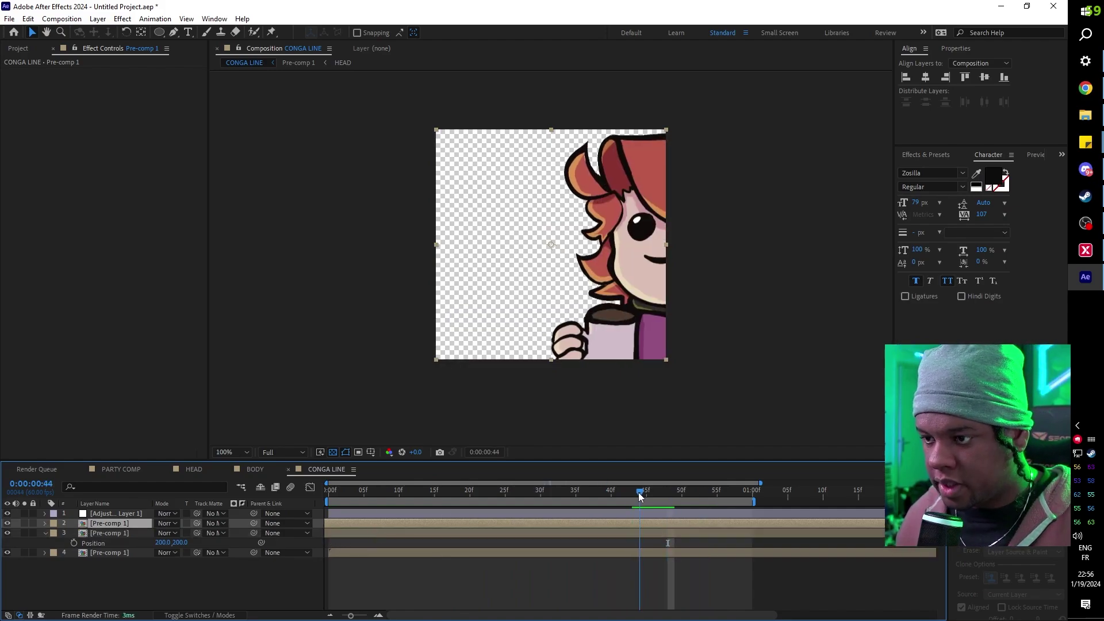
key(Page_Down)
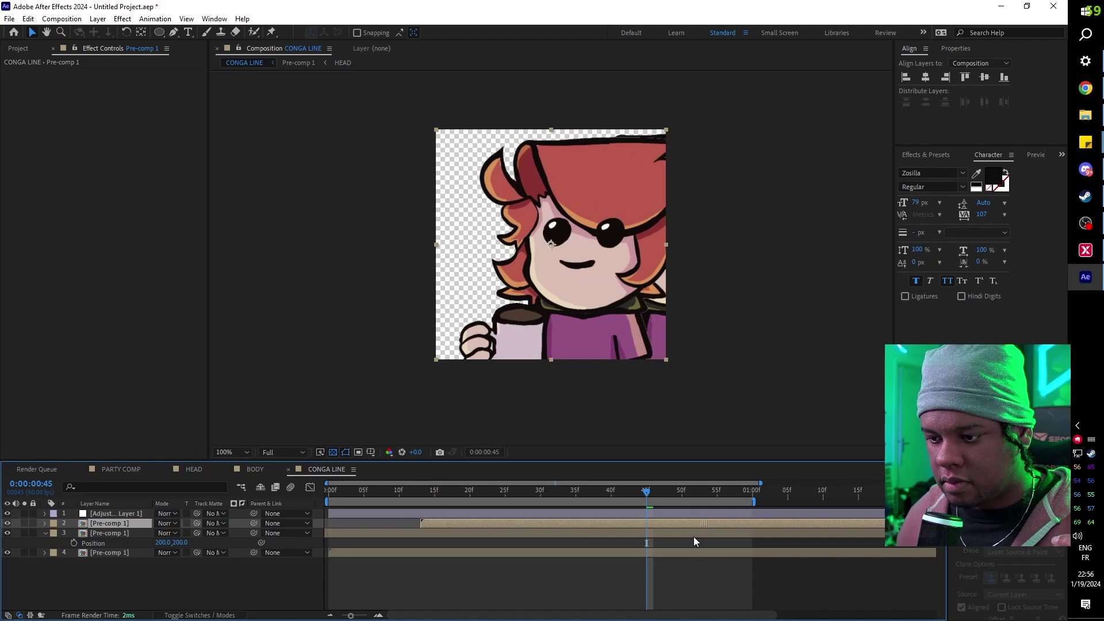
drag(700, 542, 819, 542)
drag(336, 490, 285, 503)
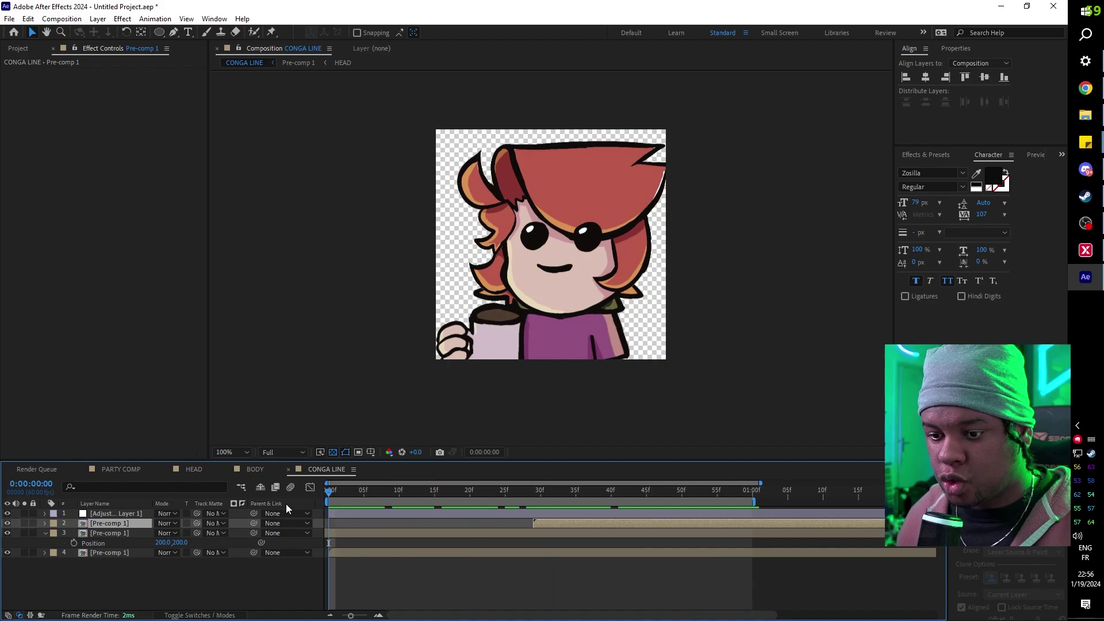
key(space)
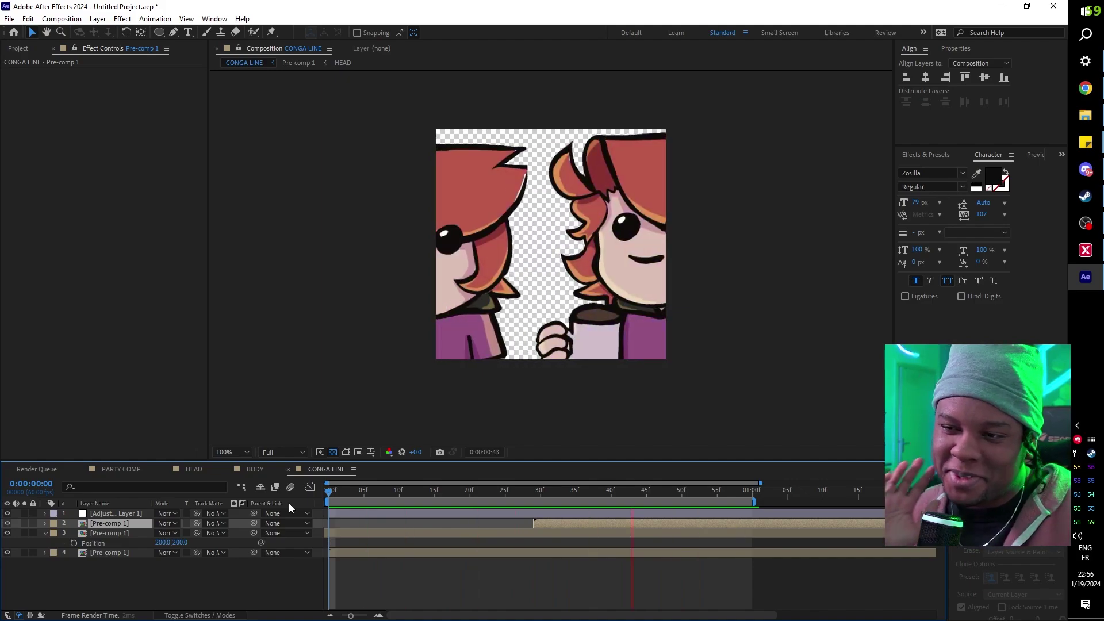
key(space)
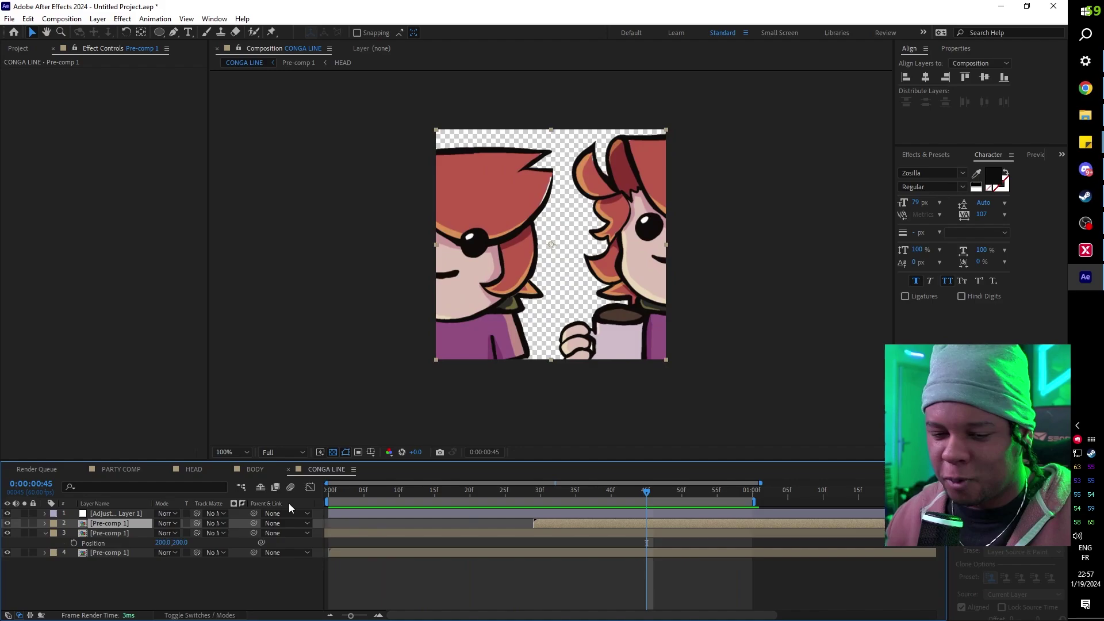
click(194, 469)
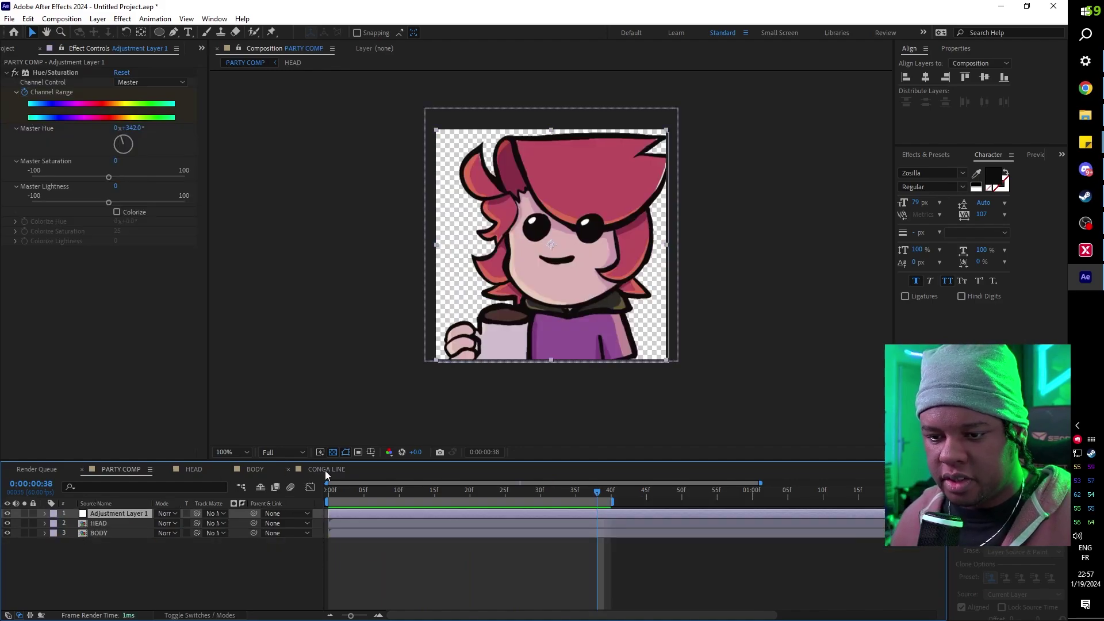
click(177, 469)
click(111, 469)
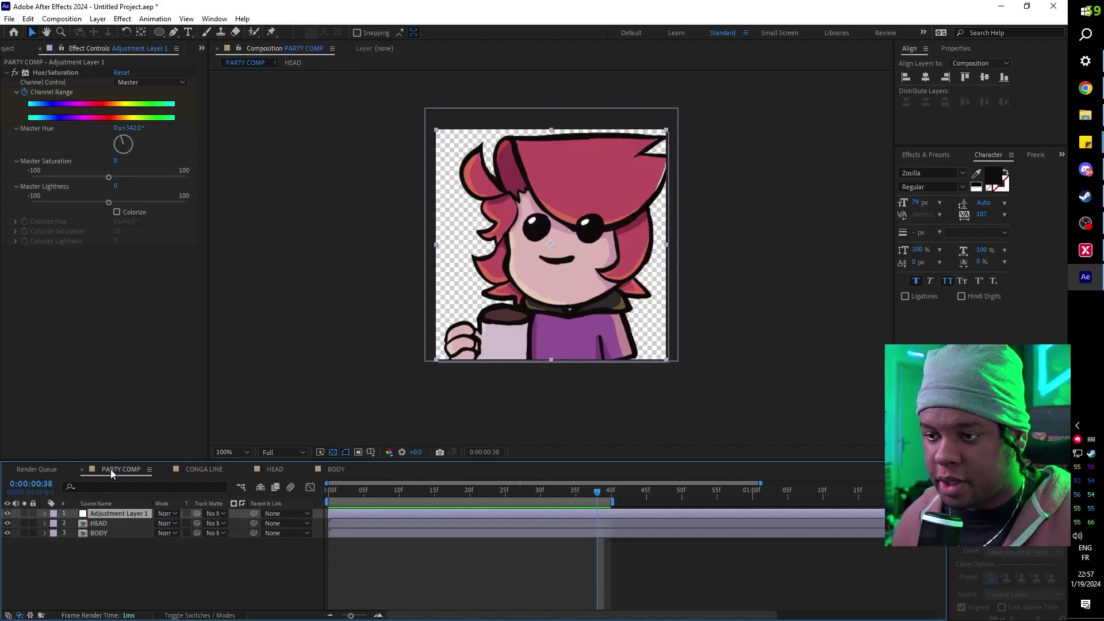
click(330, 490)
key(space)
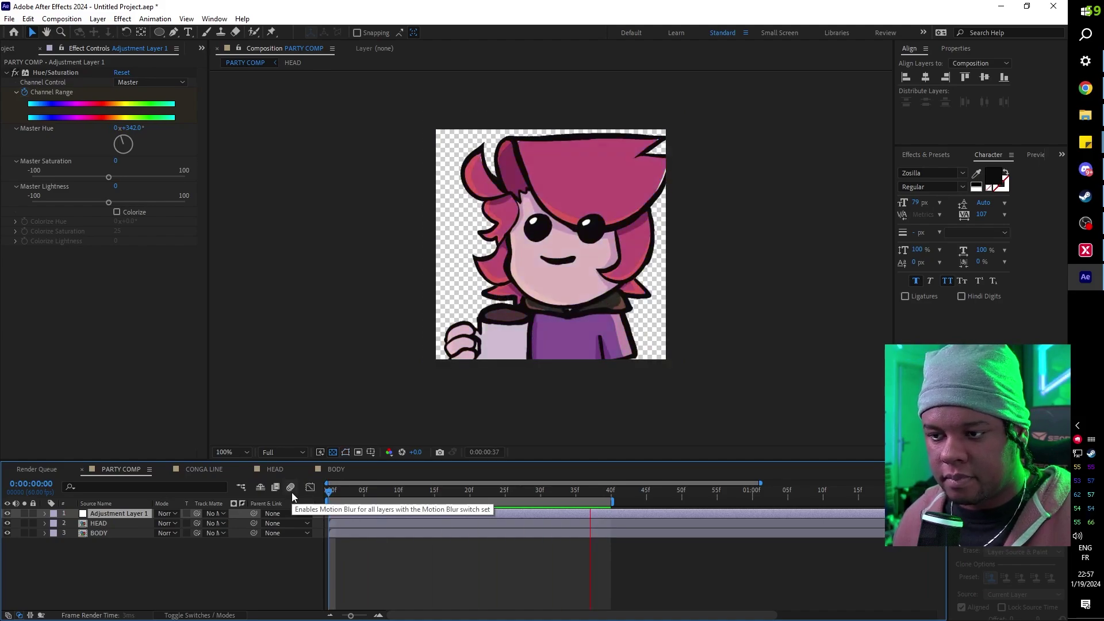
click(196, 470)
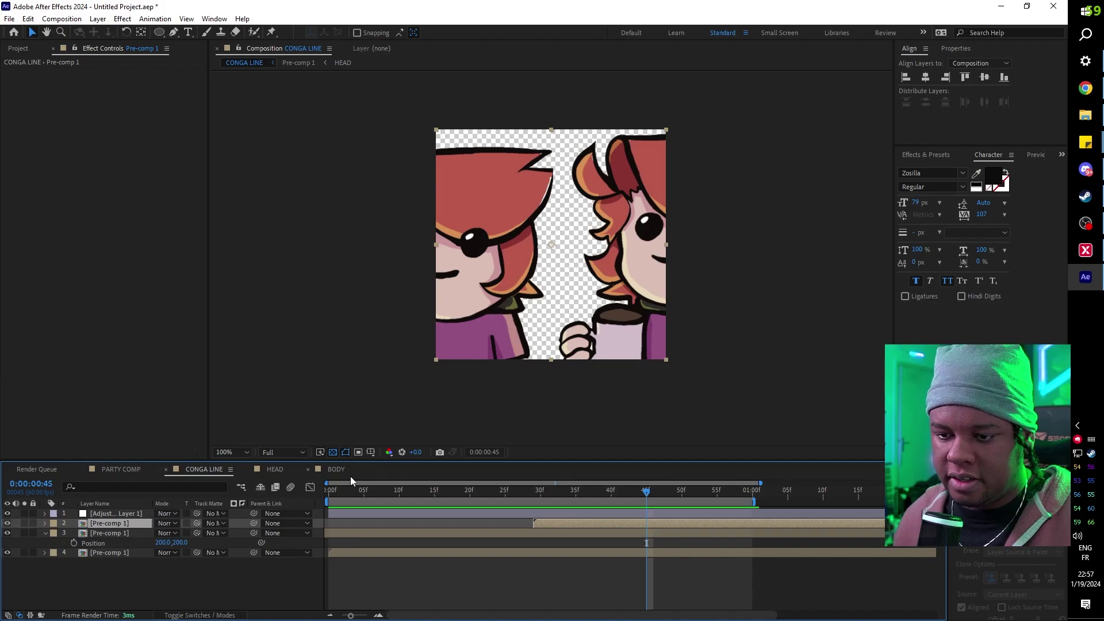
click(329, 490)
key(space)
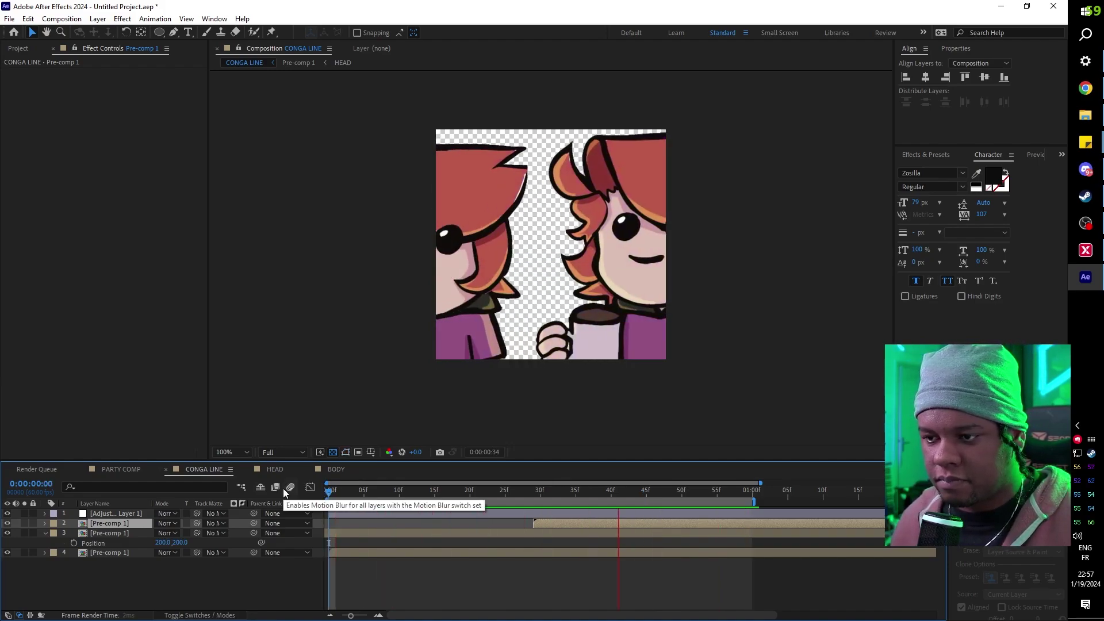
- Reveal HEAD in the project panel and set the BODY comp's label to Red
click(270, 467)
click(331, 470)
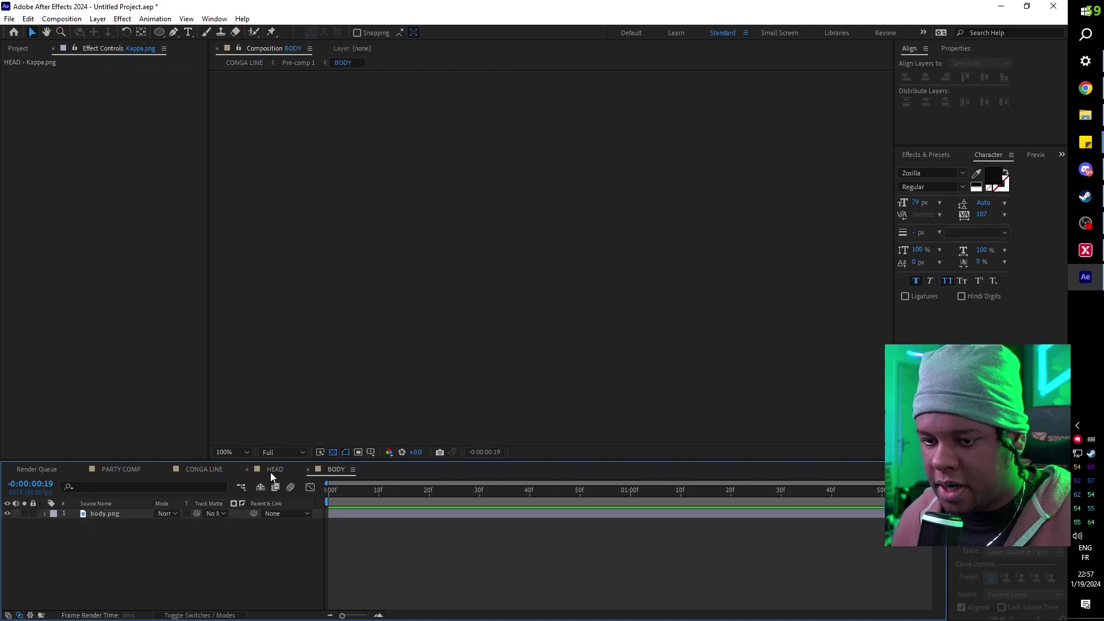
click(270, 470)
right_click(260, 471)
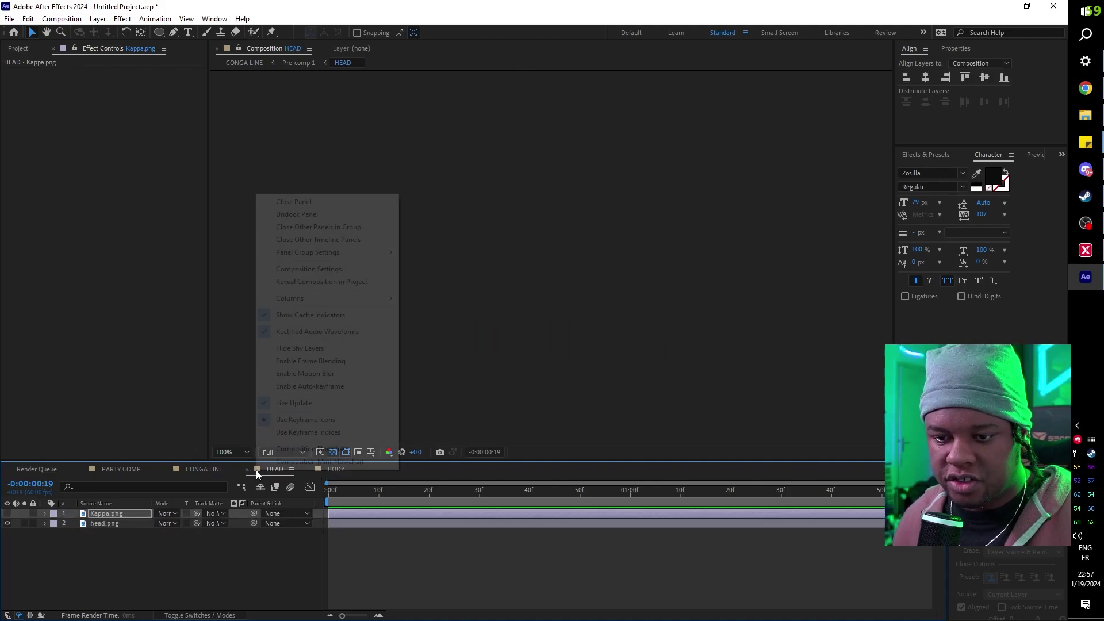
click(345, 289)
right_click(125, 207)
click(61, 228)
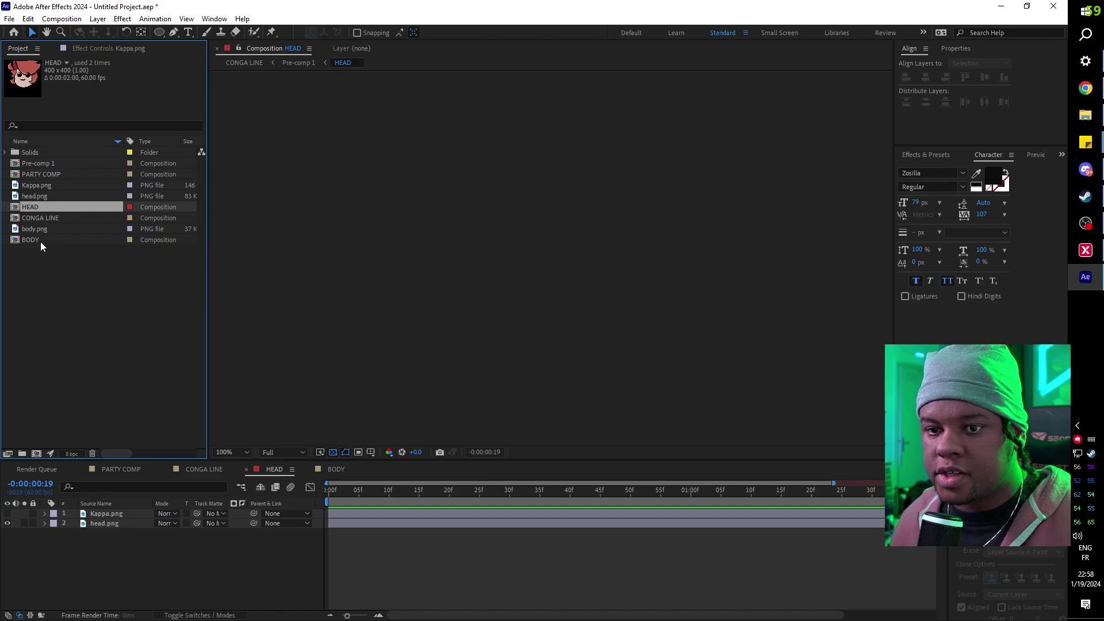
click(41, 241)
click(130, 240)
click(173, 275)
- Check the HEAD and BODY comps from the first frame, then go to PARTY COMP
click(273, 471)
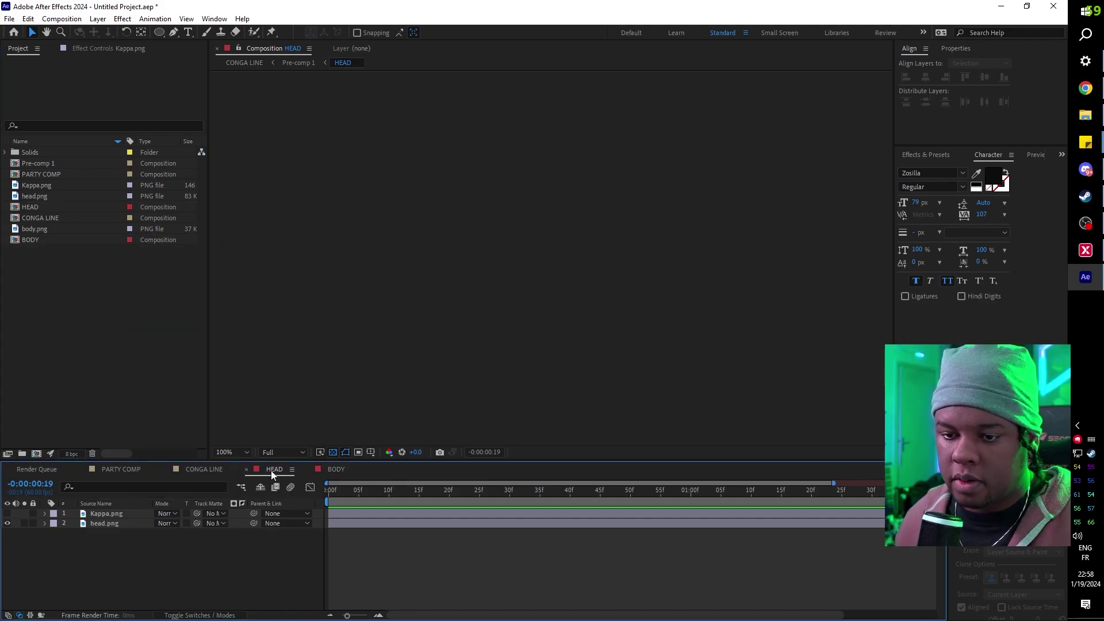
click(335, 469)
click(274, 470)
key(shift+period)
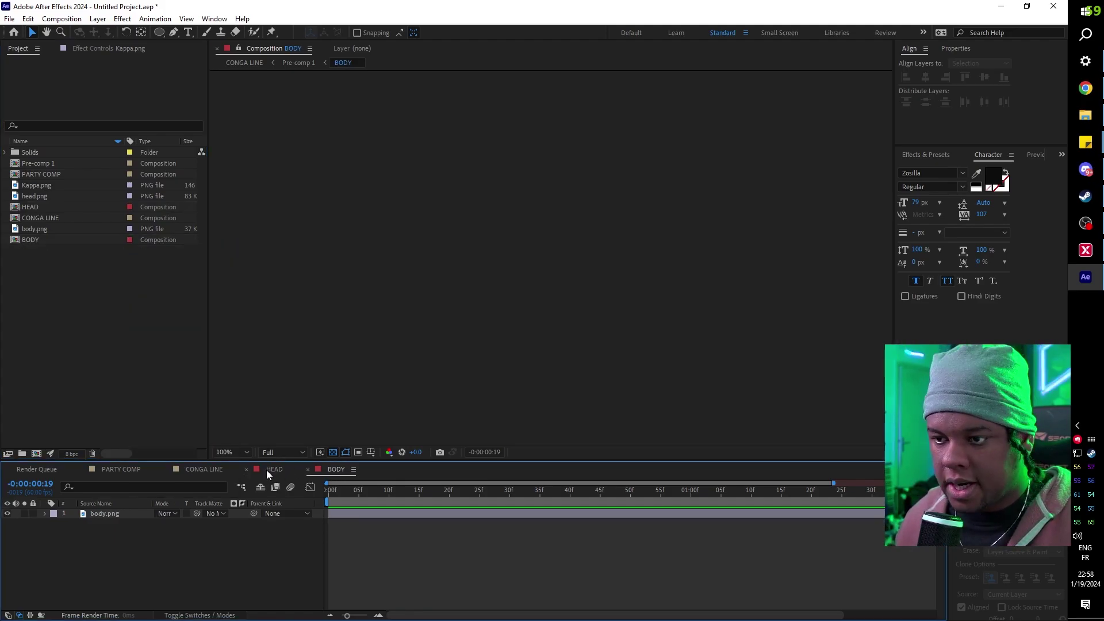
key(Home)
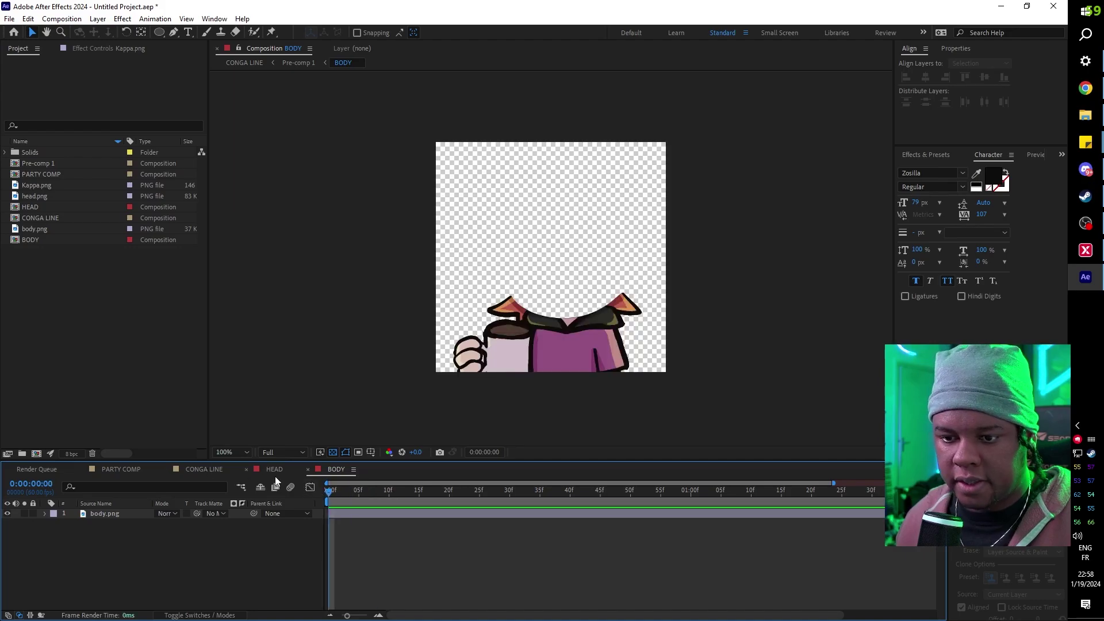
click(271, 470)
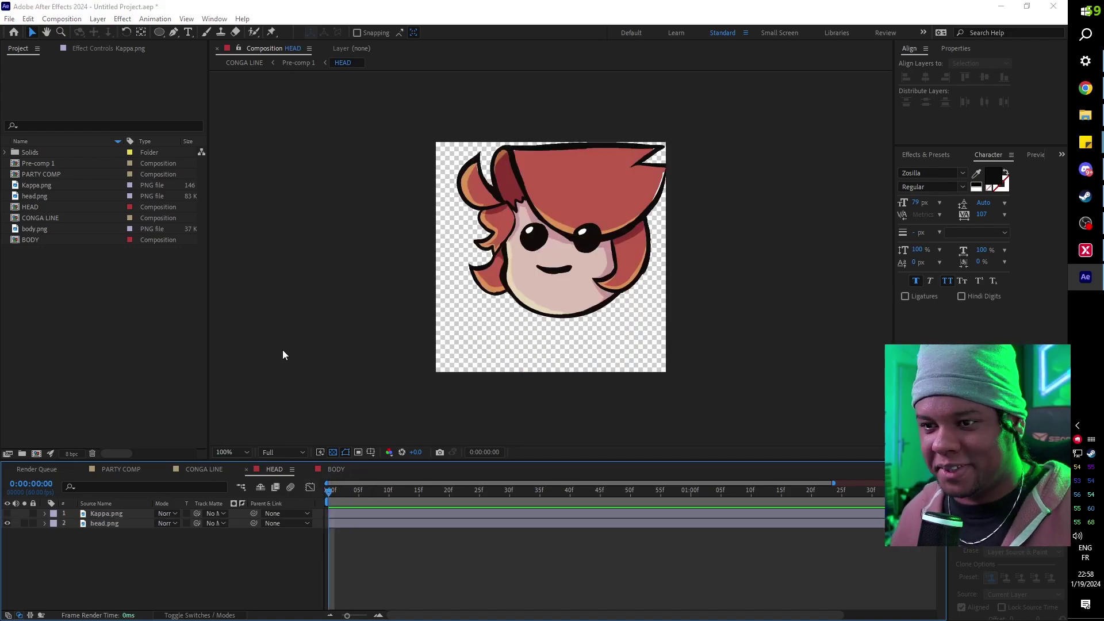
click(118, 470)
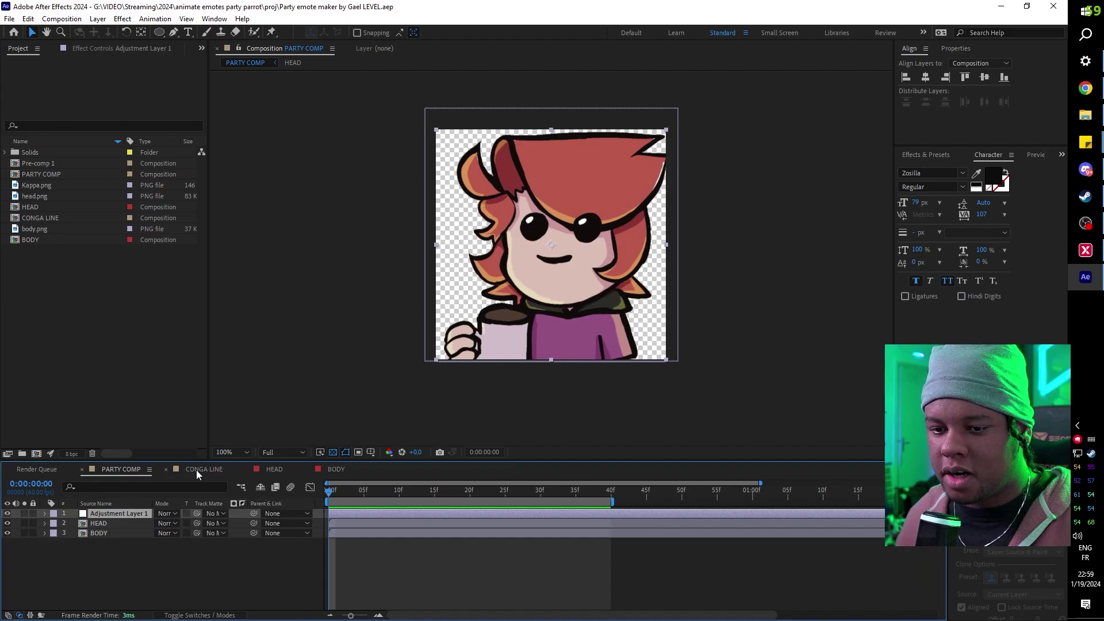
- Swap the HEAD comp to the Kappa.png face, hiding head.png, and preview CONGA LINE
click(195, 470)
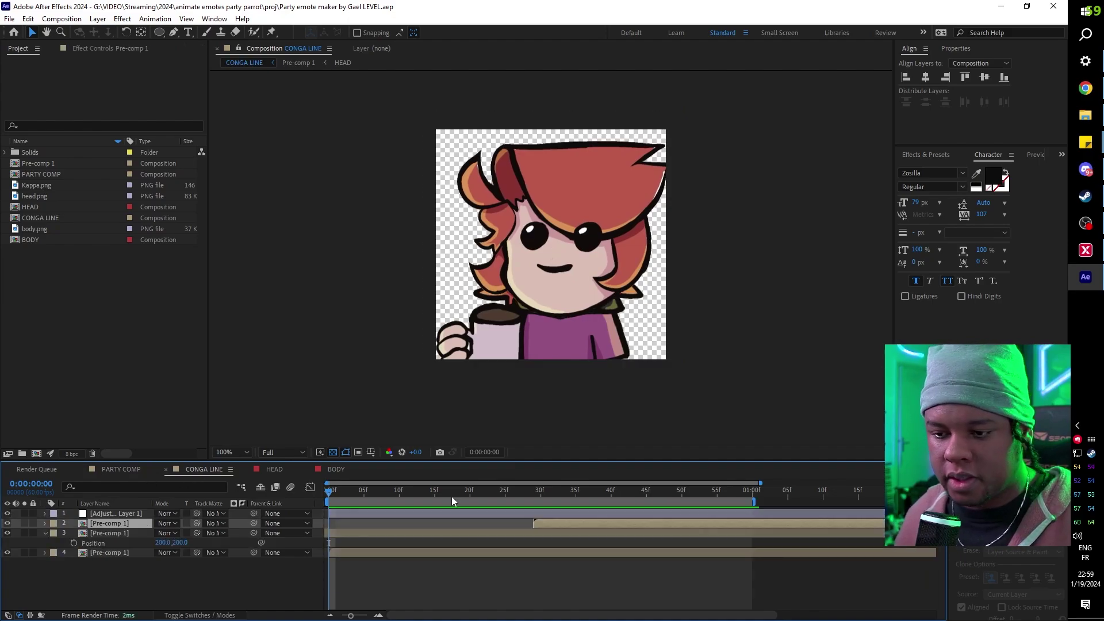
click(274, 469)
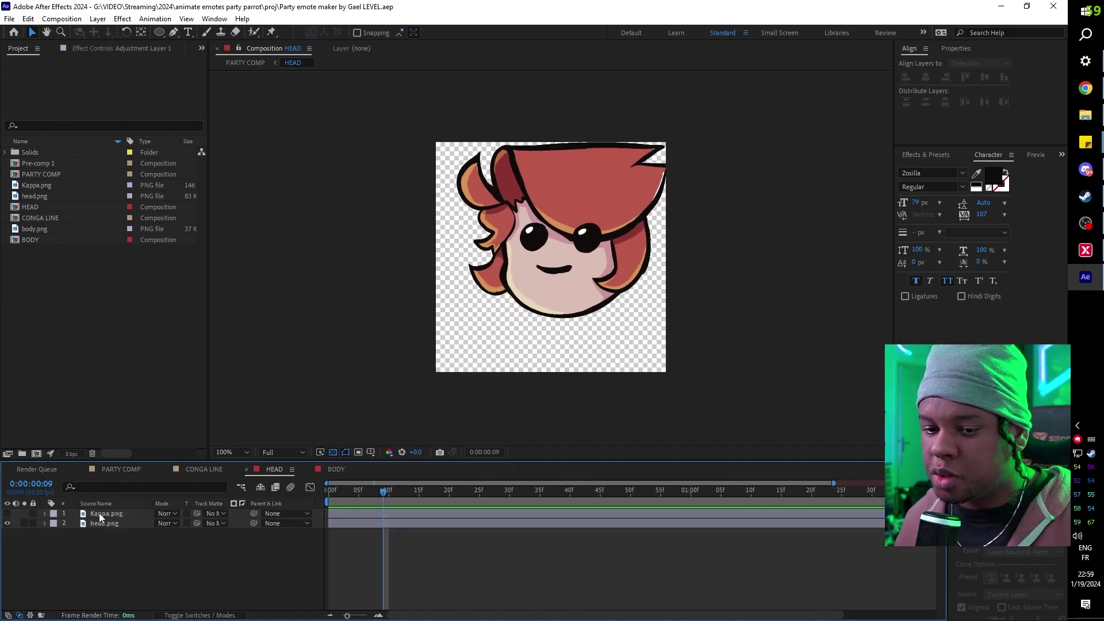
click(7, 523)
click(7, 513)
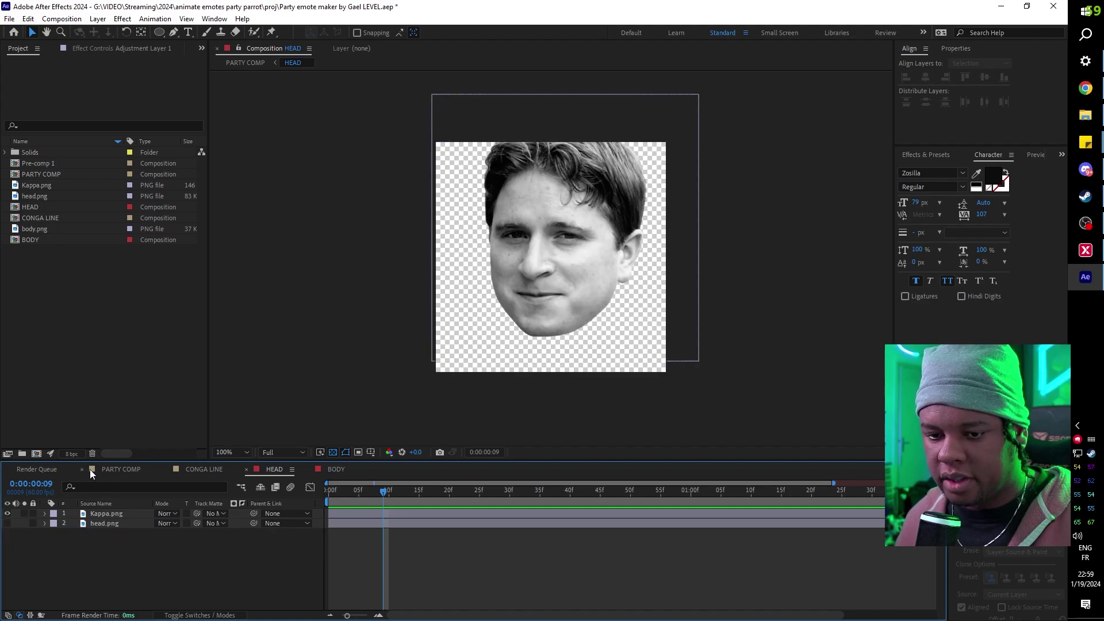
click(117, 470)
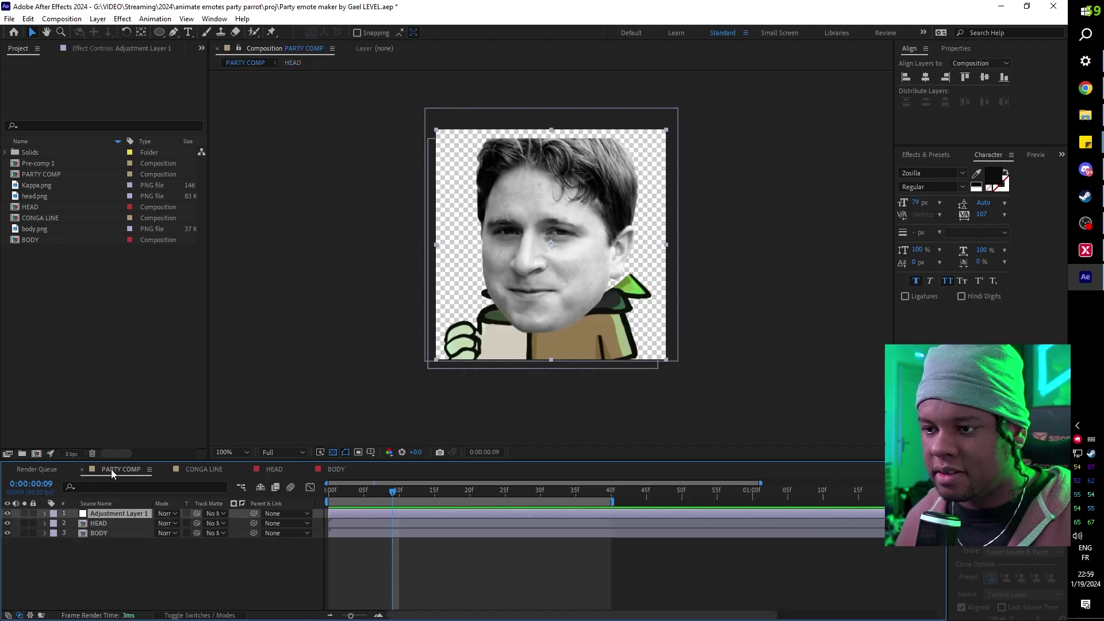
click(201, 470)
key(space)
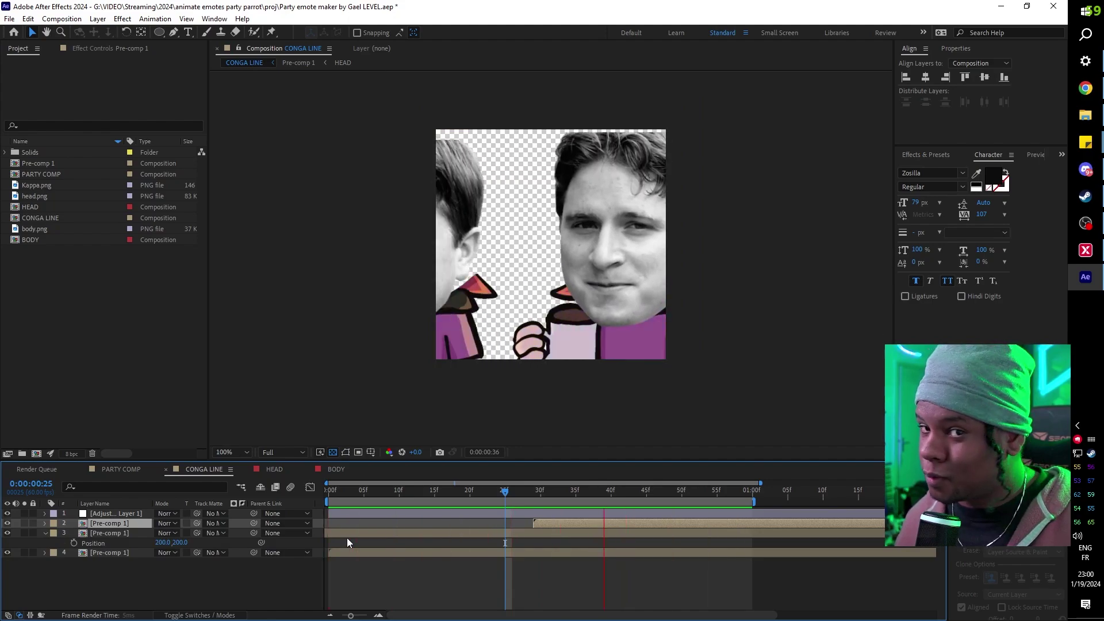
- Stop the preview, return HEAD to frame 5, and open the Composition menu
click(275, 469)
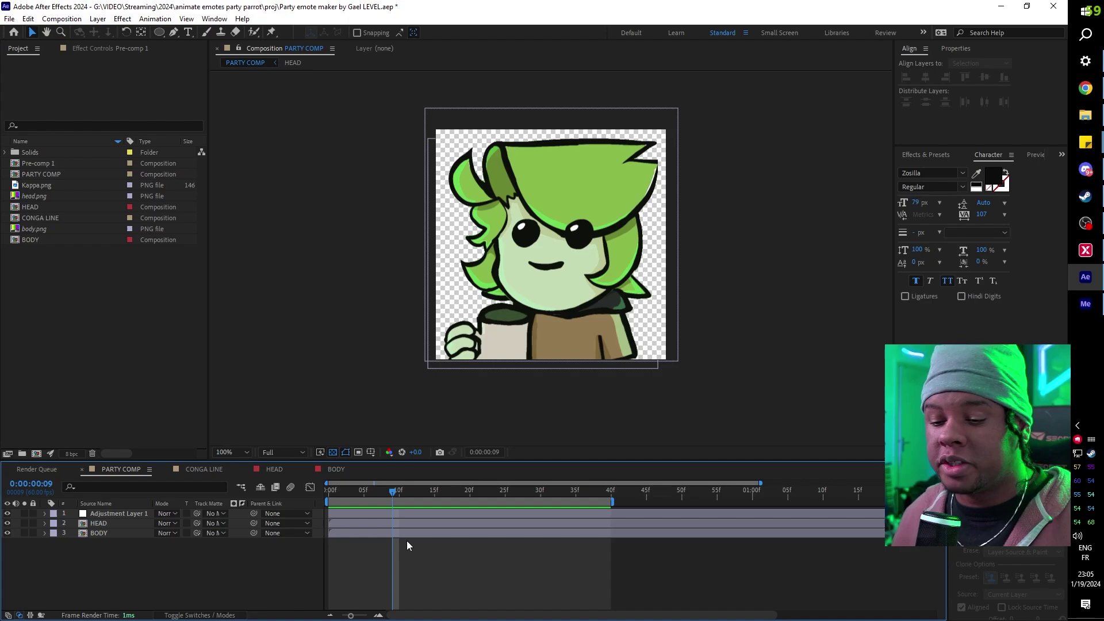
click(363, 492)
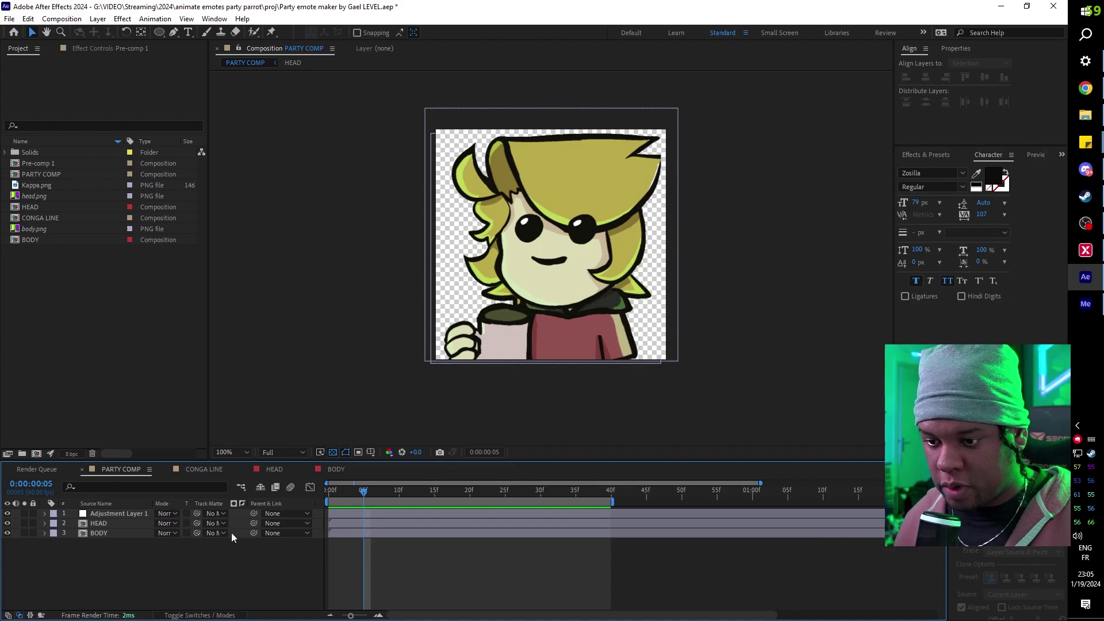
click(62, 19)
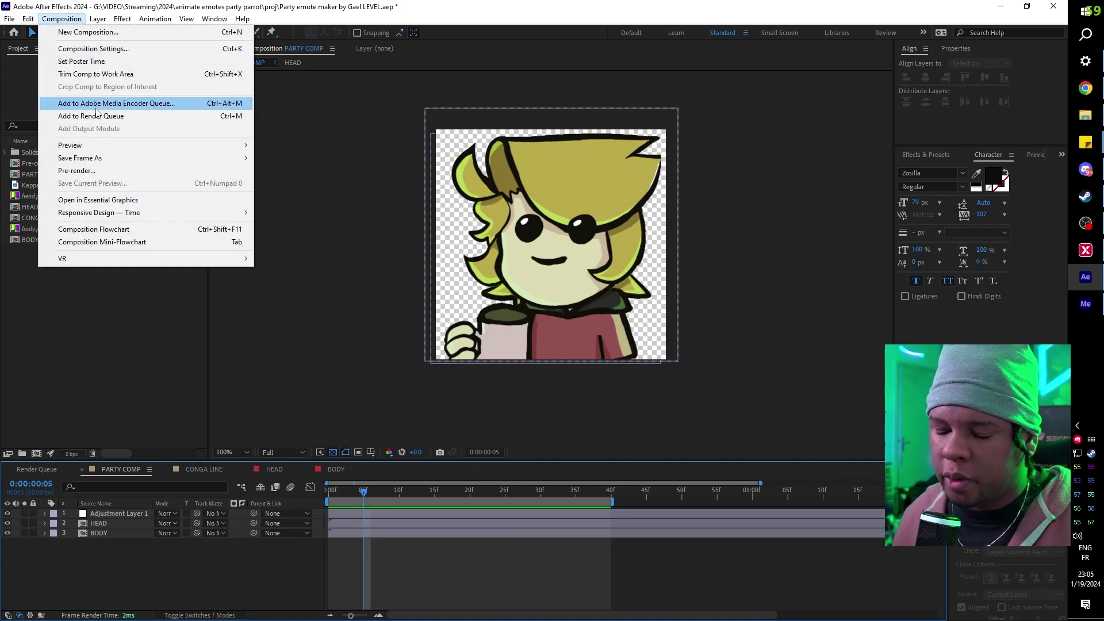
- Queue PARTY COMP in Media Encoder with the Animated GIF format with transparency
click(97, 108)
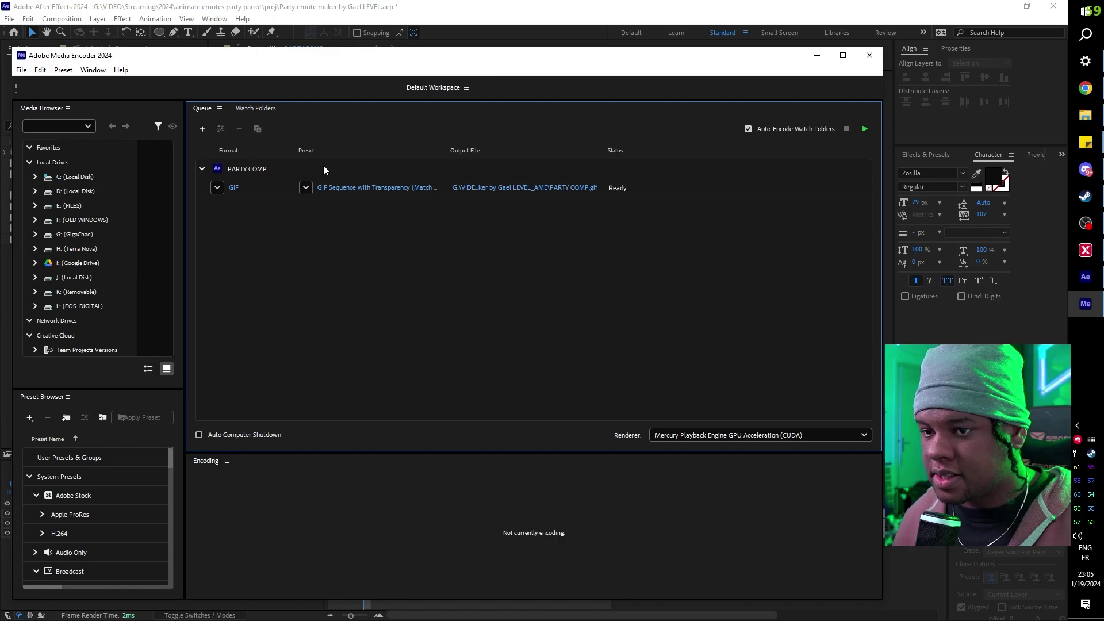
click(216, 188)
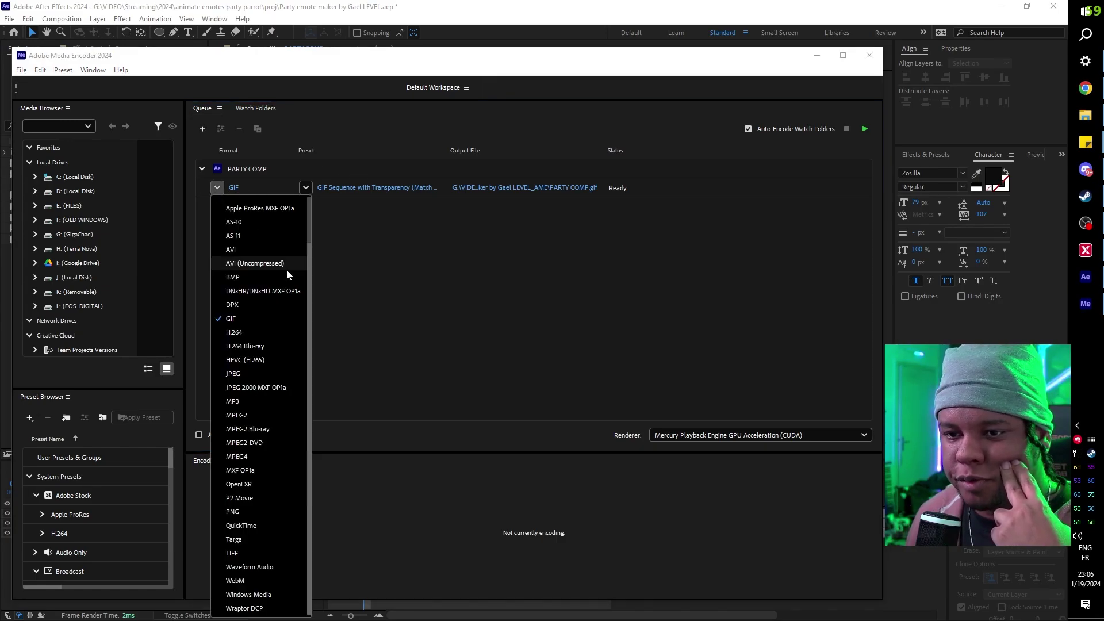
scroll(267, 287, up, 2)
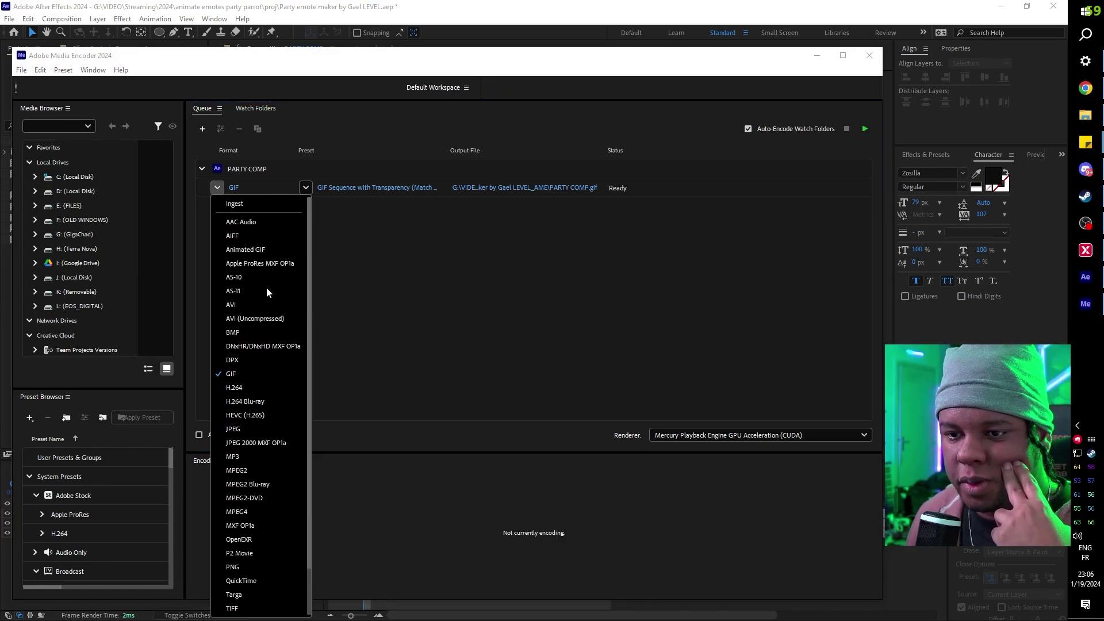
click(259, 249)
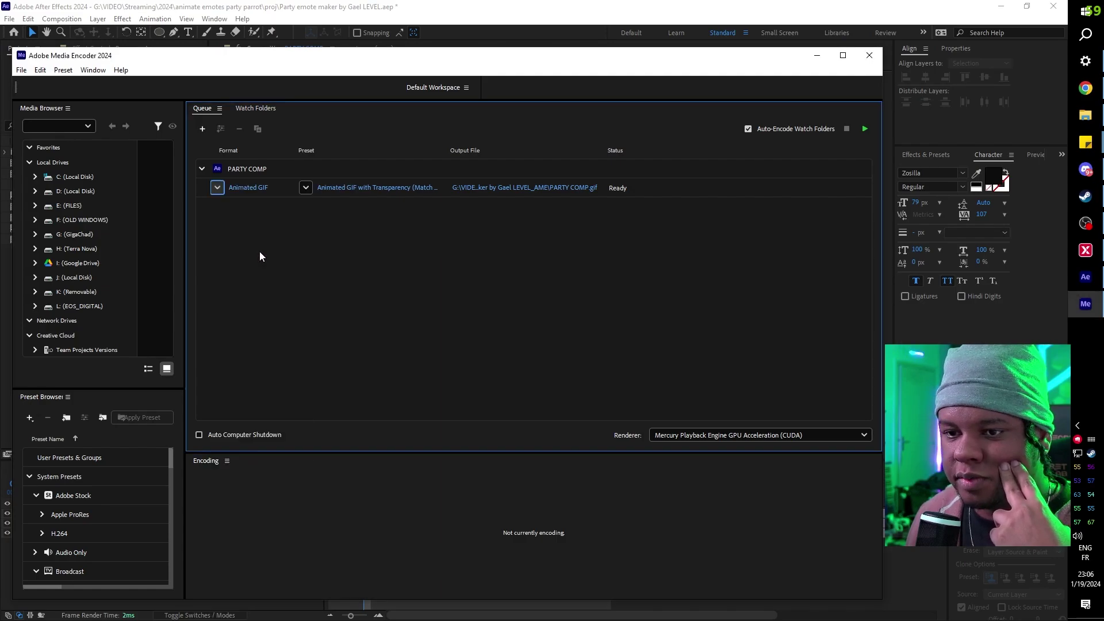
- Accept the GIF export settings and save PARTY COMP.gif to the emotes\rebakachan folder
click(249, 189)
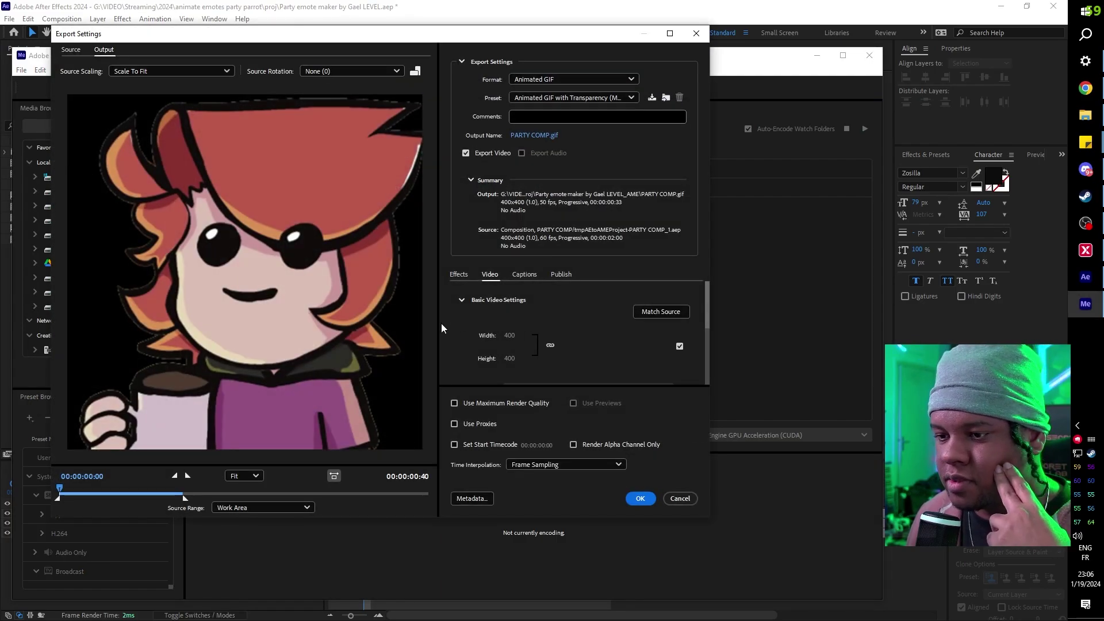
scroll(450, 319, down, 3)
scroll(450, 320, up, 2)
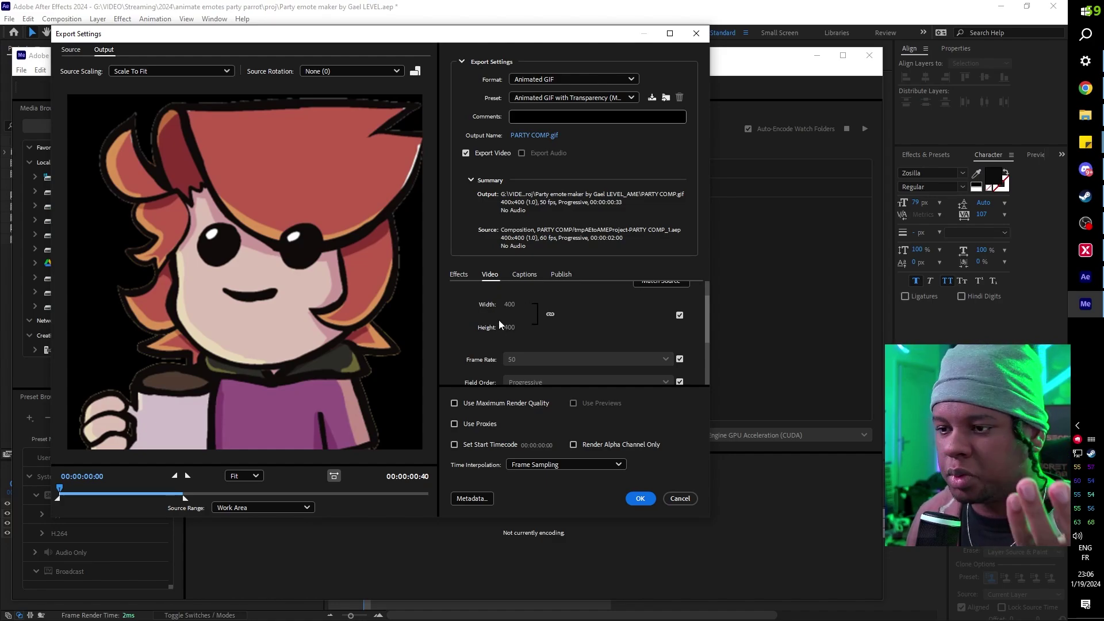
scroll(452, 317, down, 3)
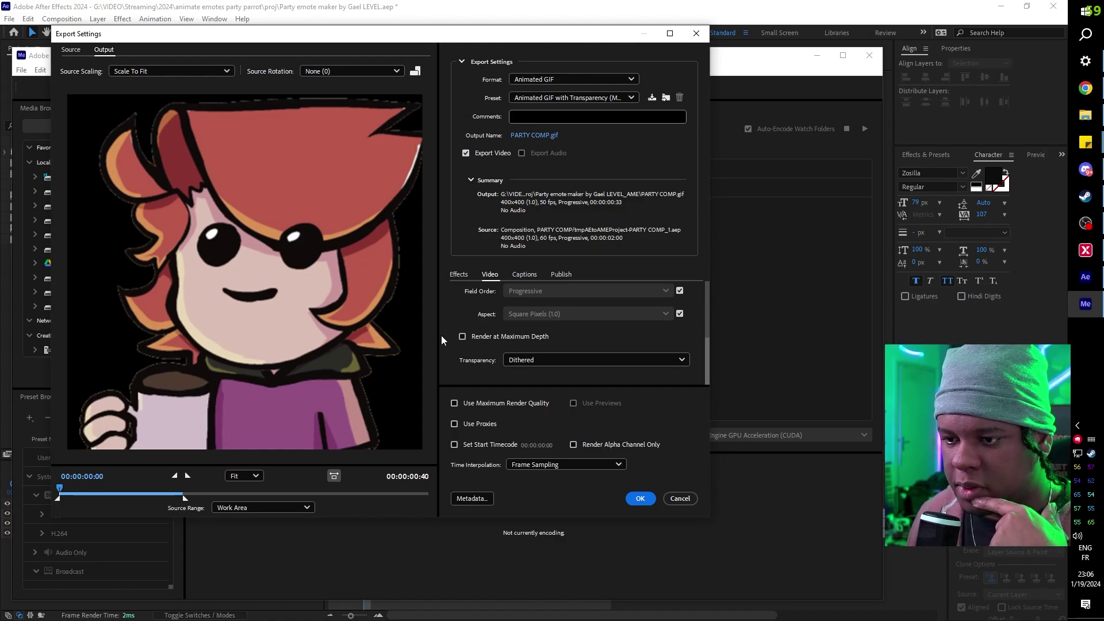
scroll(441, 336, up, 4)
click(640, 498)
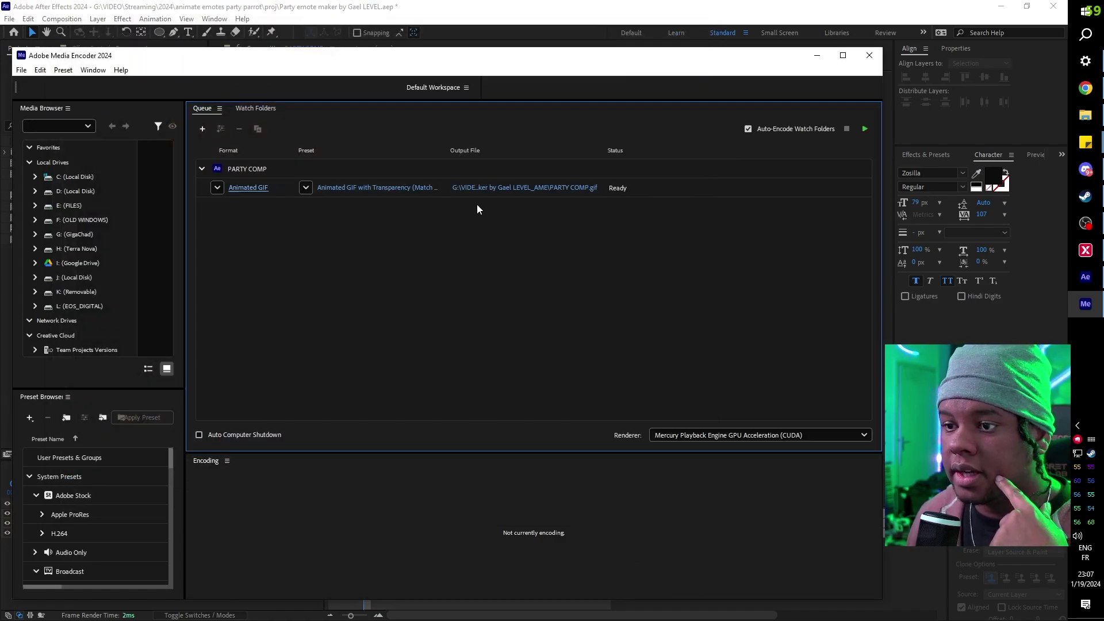
click(522, 188)
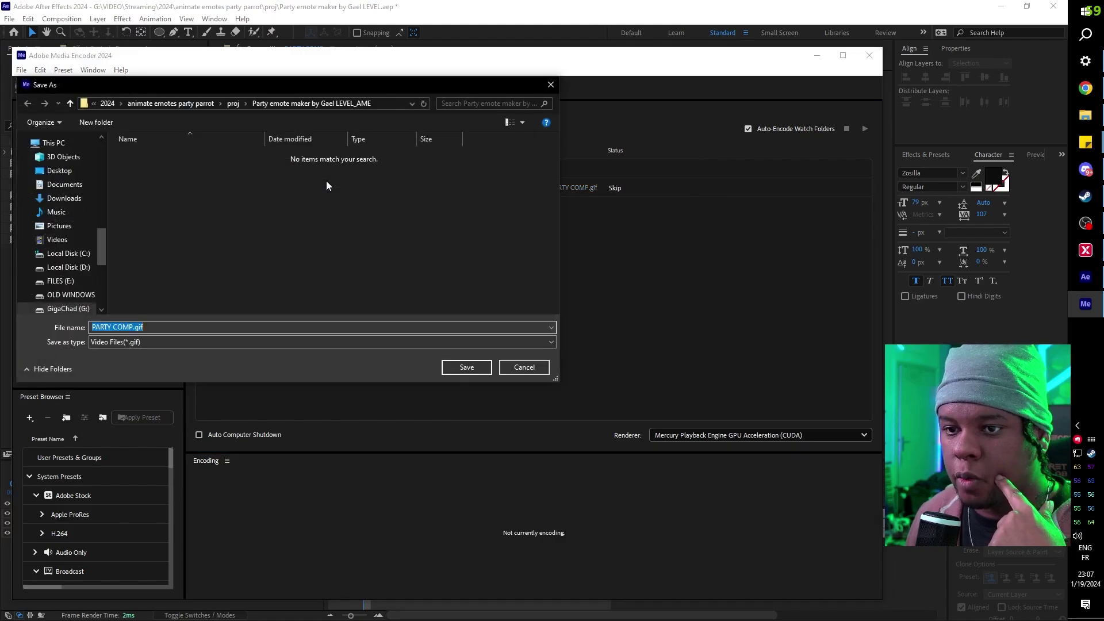
click(465, 367)
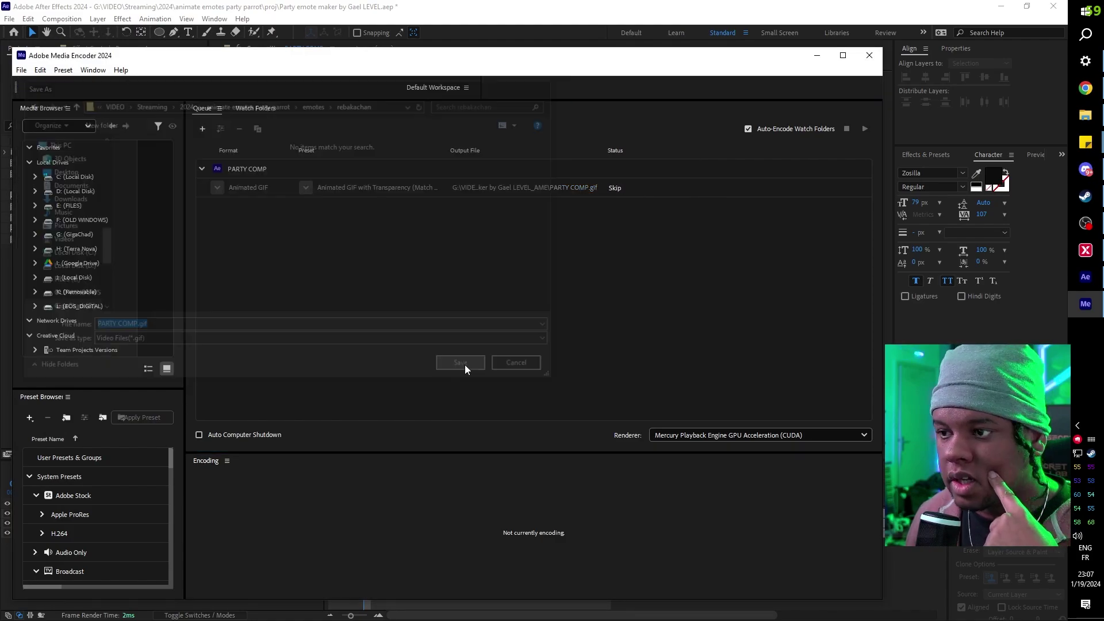
- Add the CONGA LINE composition to the Adobe Media Encoder queue
click(349, 5)
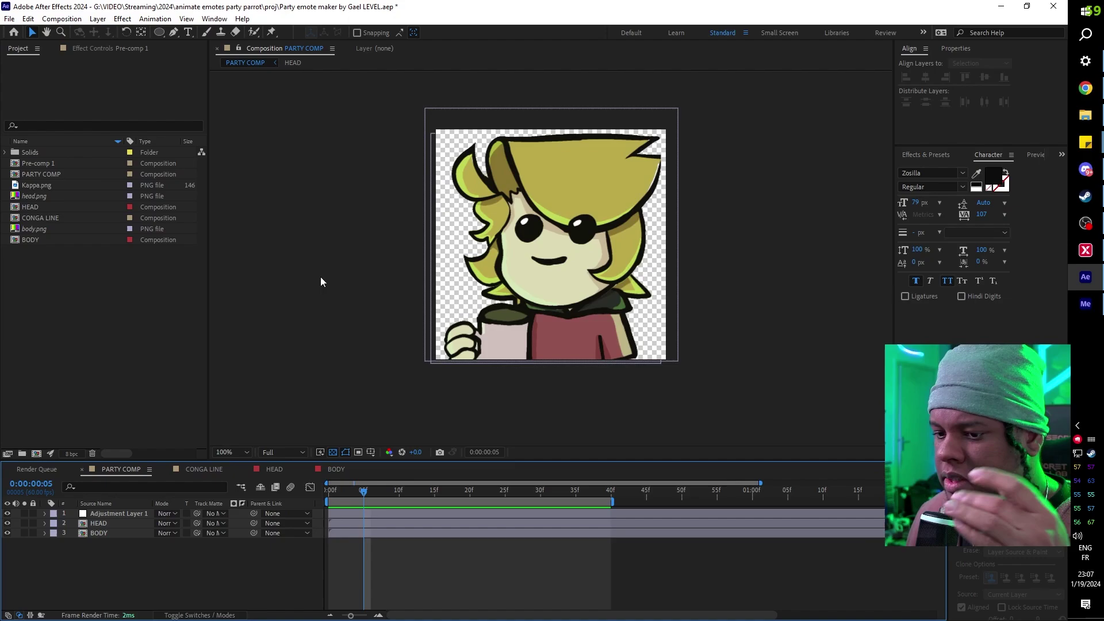
click(200, 470)
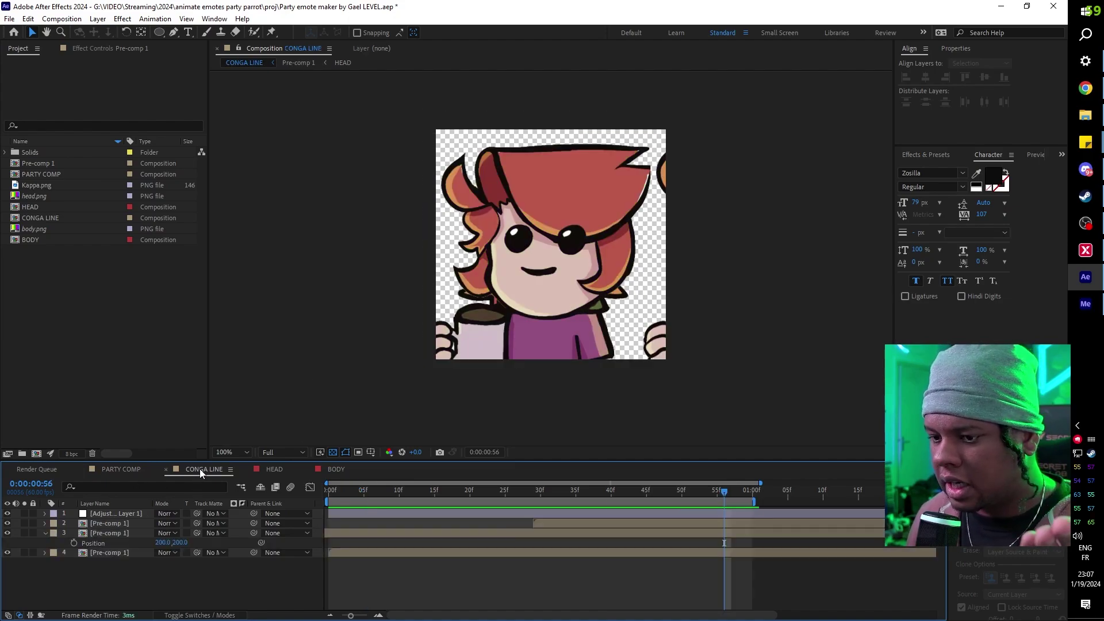
drag(340, 491, 632, 493)
click(62, 18)
click(107, 105)
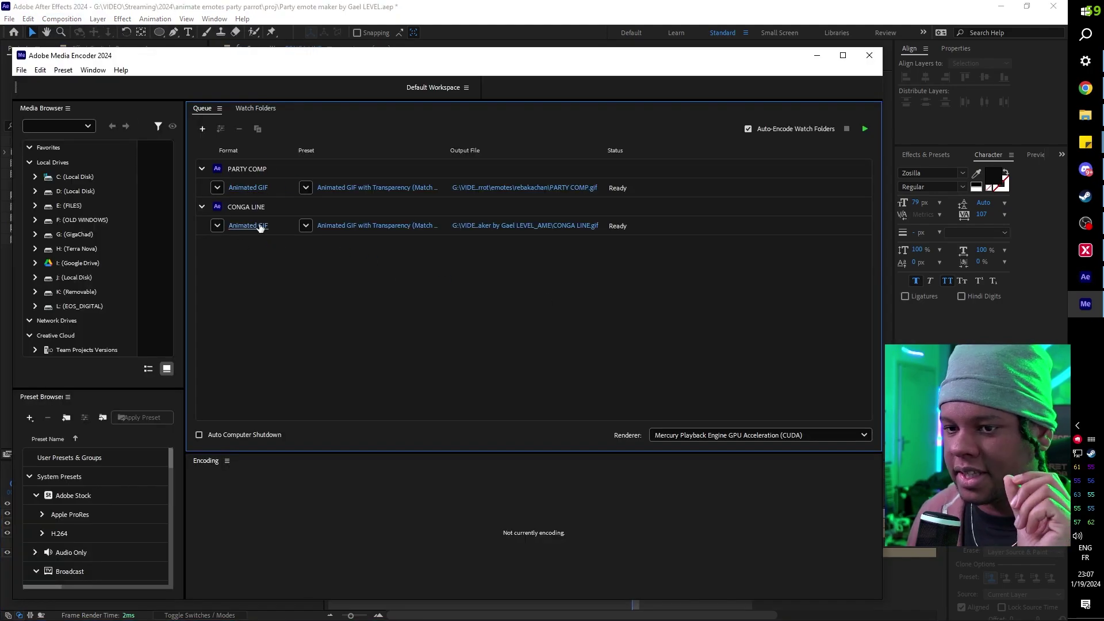
- Save CONGA LINE.gif into emotes\rebakachan and start rendering the queue
click(505, 229)
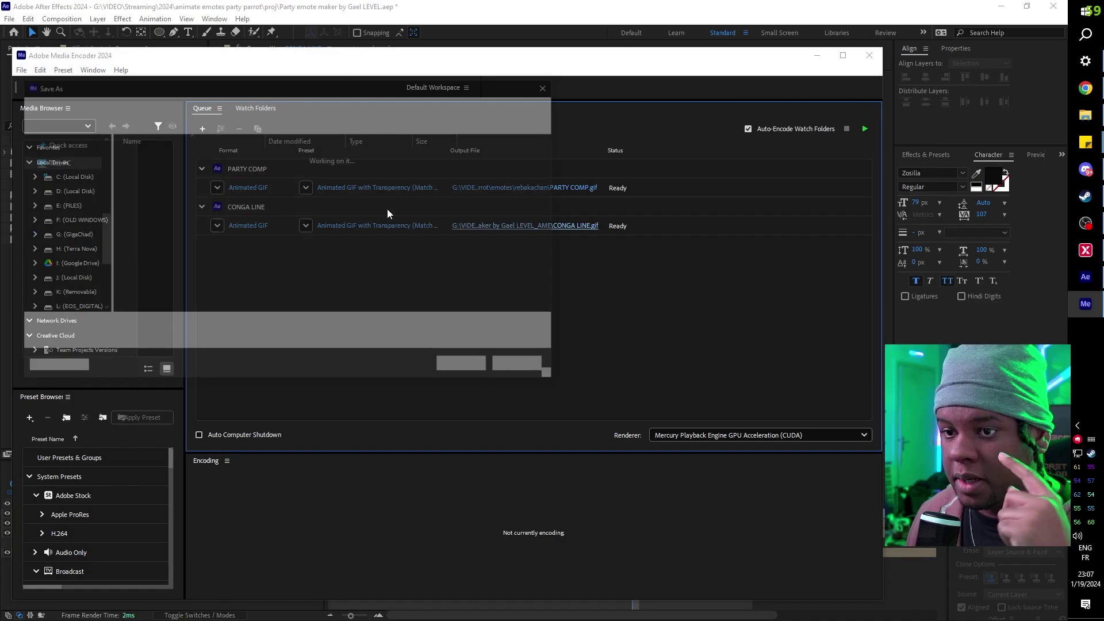
click(184, 104)
double_click(147, 161)
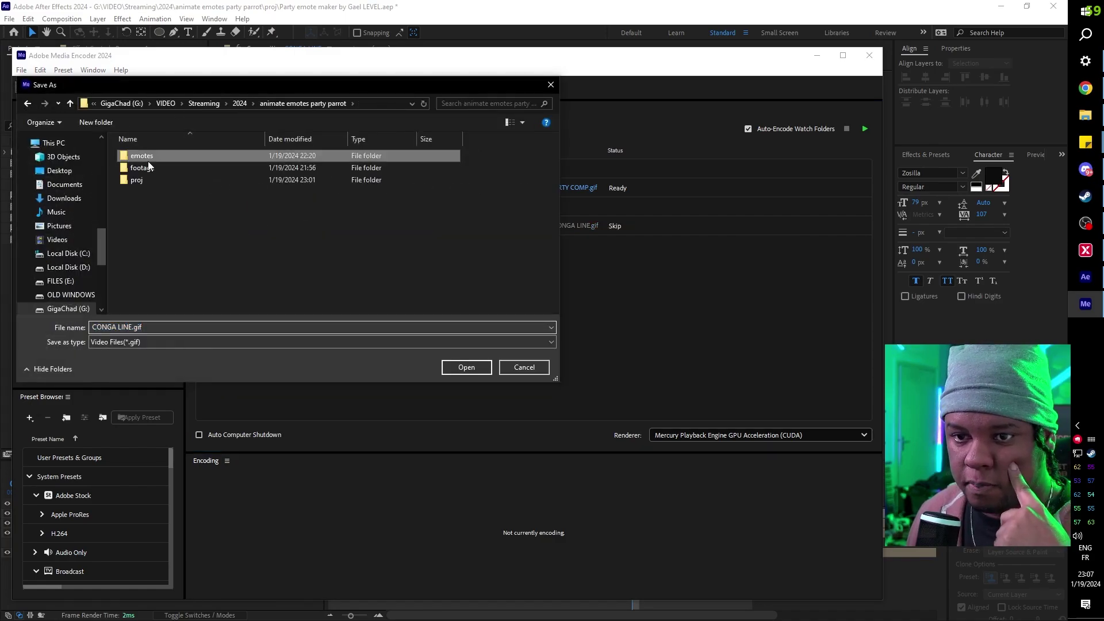
click(460, 367)
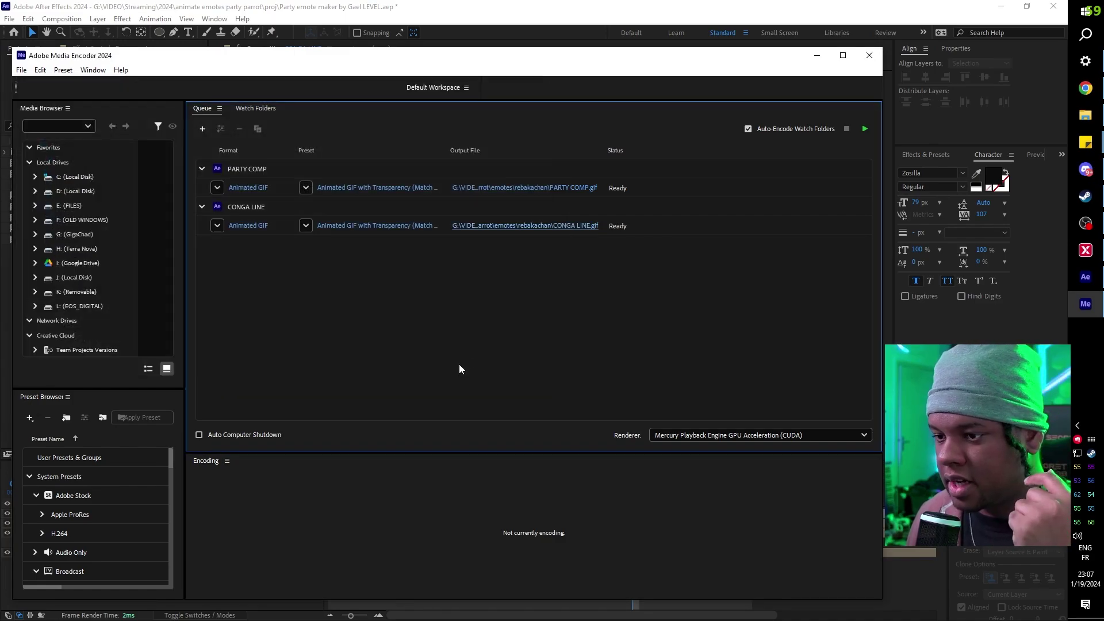
click(865, 134)
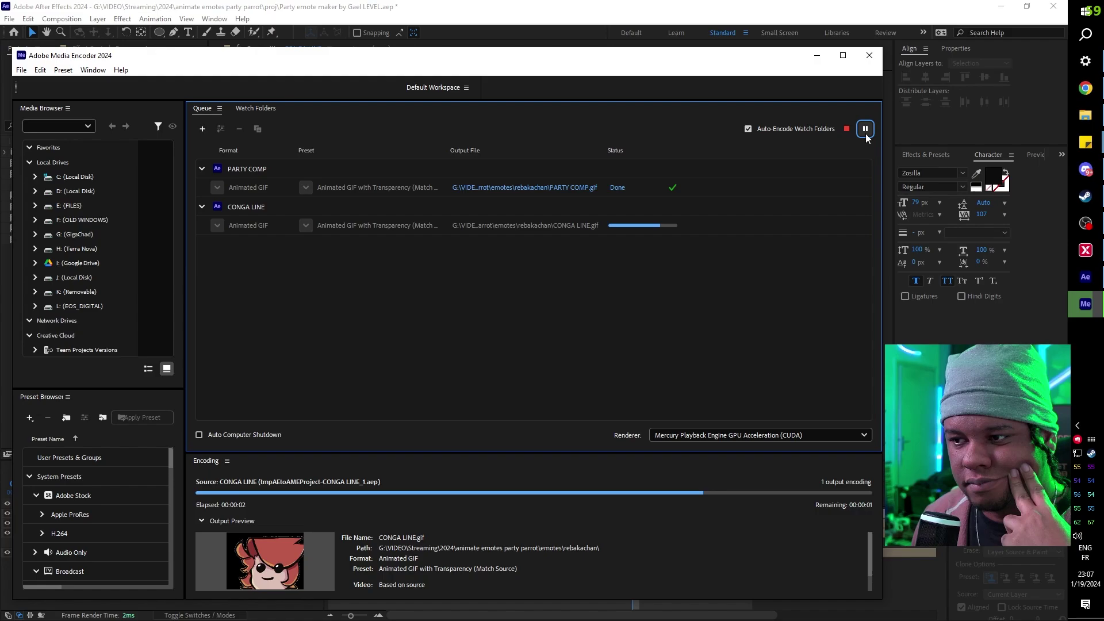
- Play CONGA LINE.gif and then PARTY COMP.gif from the rebakachan folder
click(1085, 115)
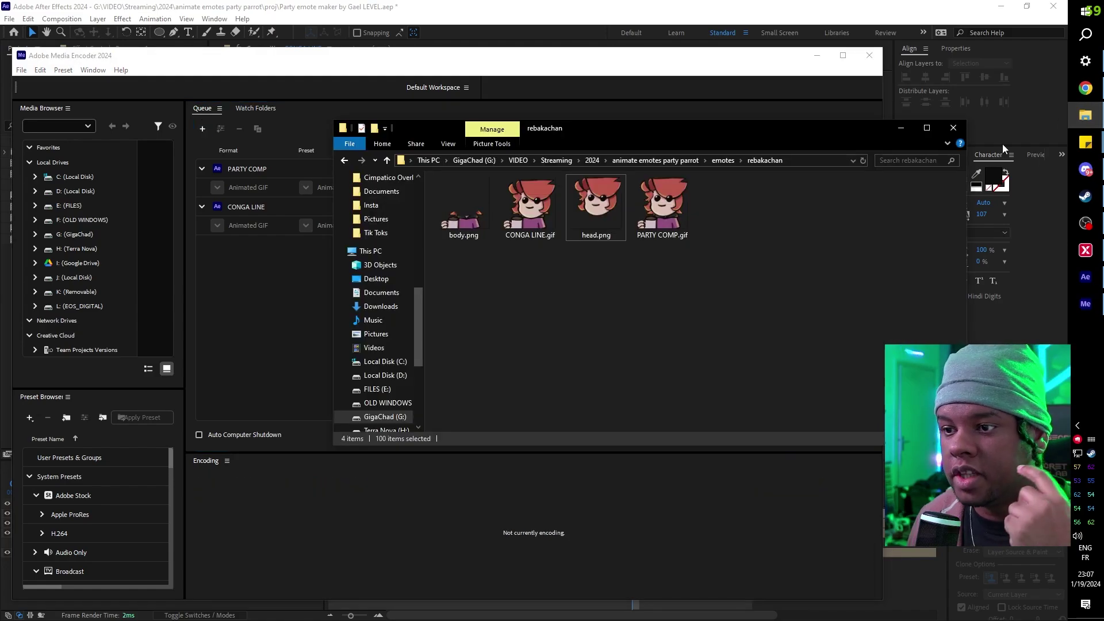
click(528, 232)
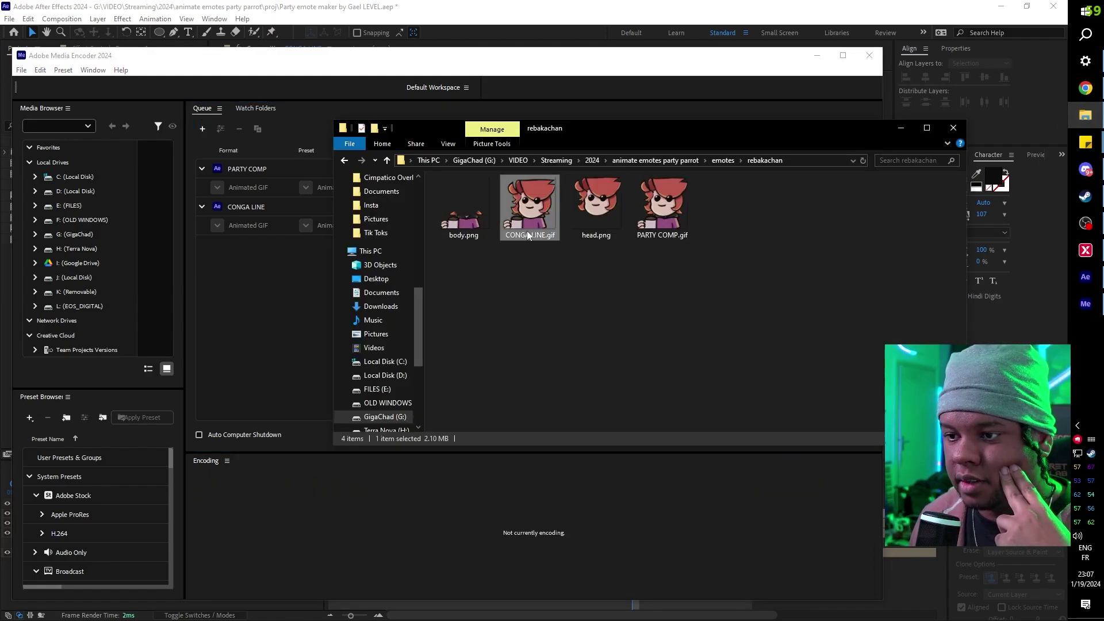
double_click(530, 217)
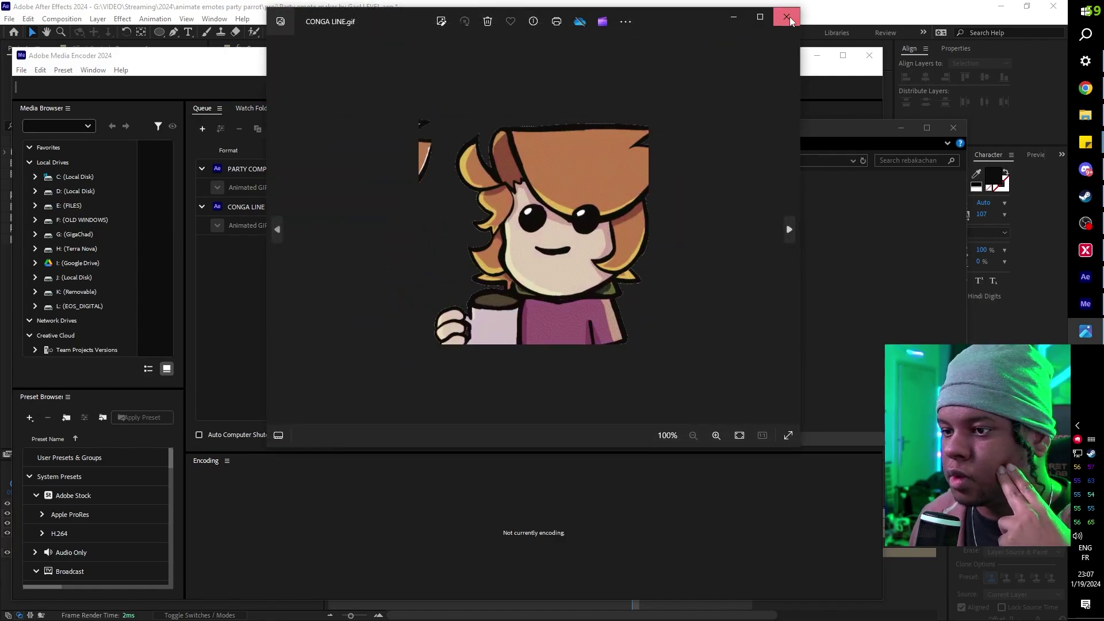
click(786, 16)
double_click(660, 198)
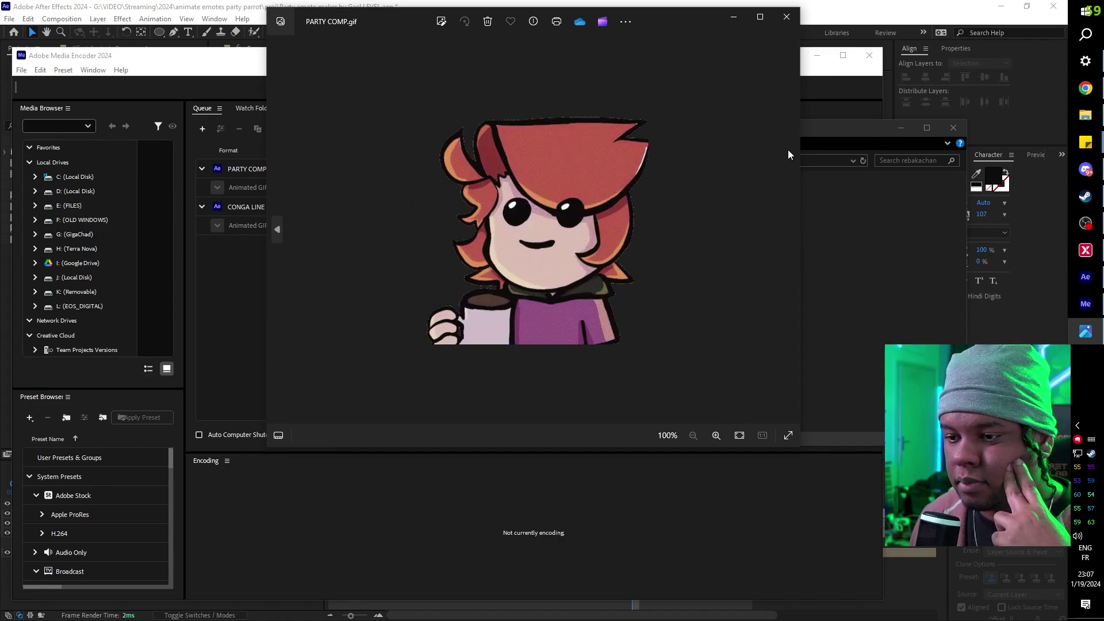
- Close the GIF preview and delete the old character layers in the Photopea project
click(786, 16)
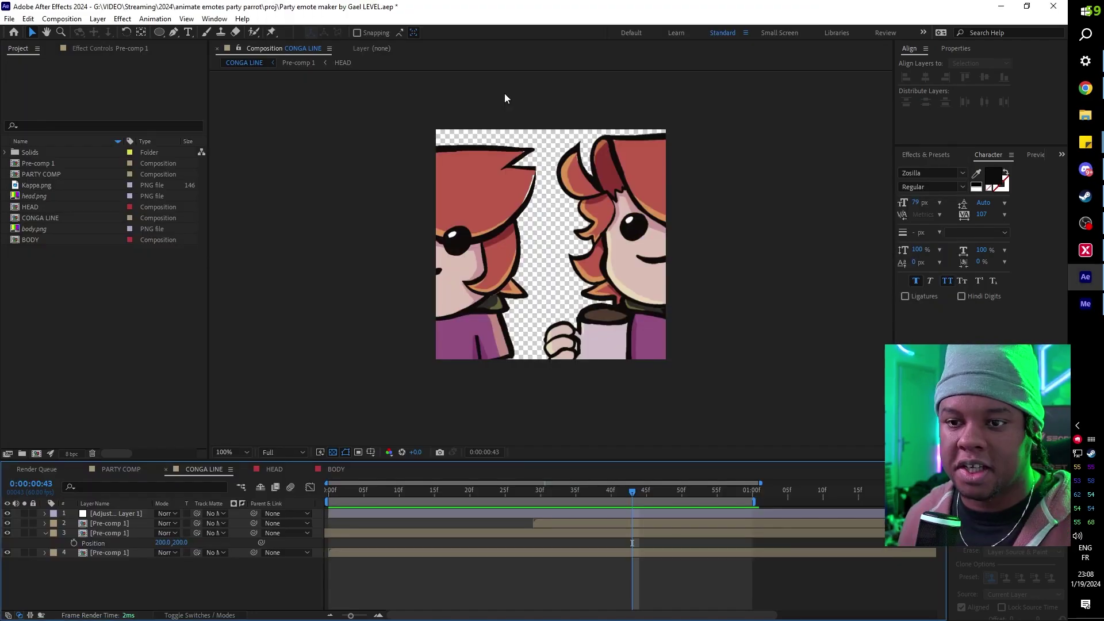
key(alt+Tab)
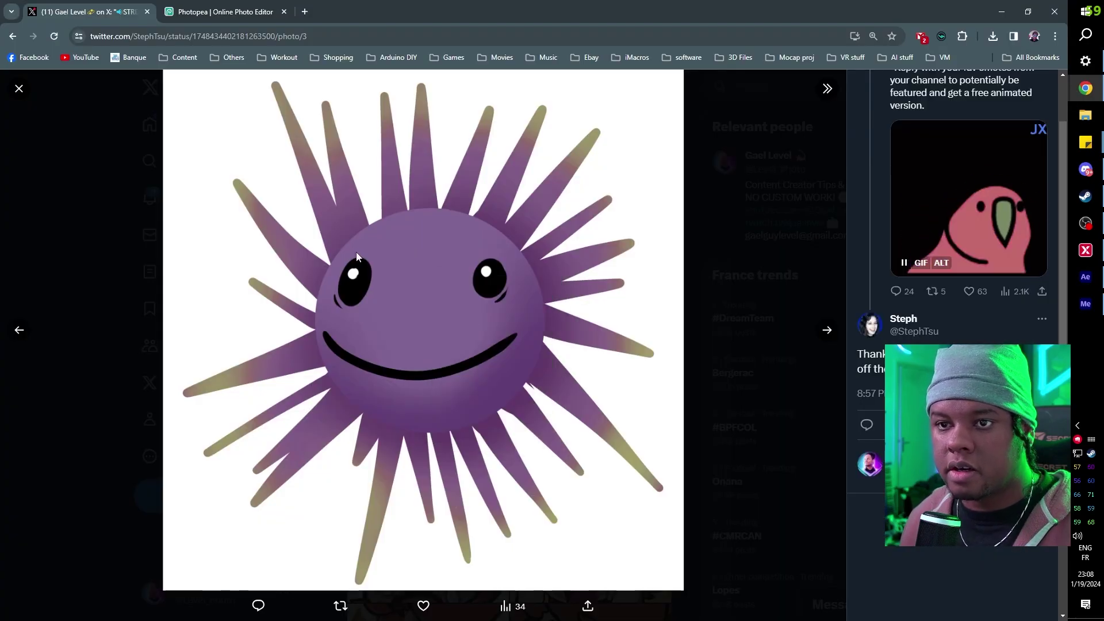
click(210, 16)
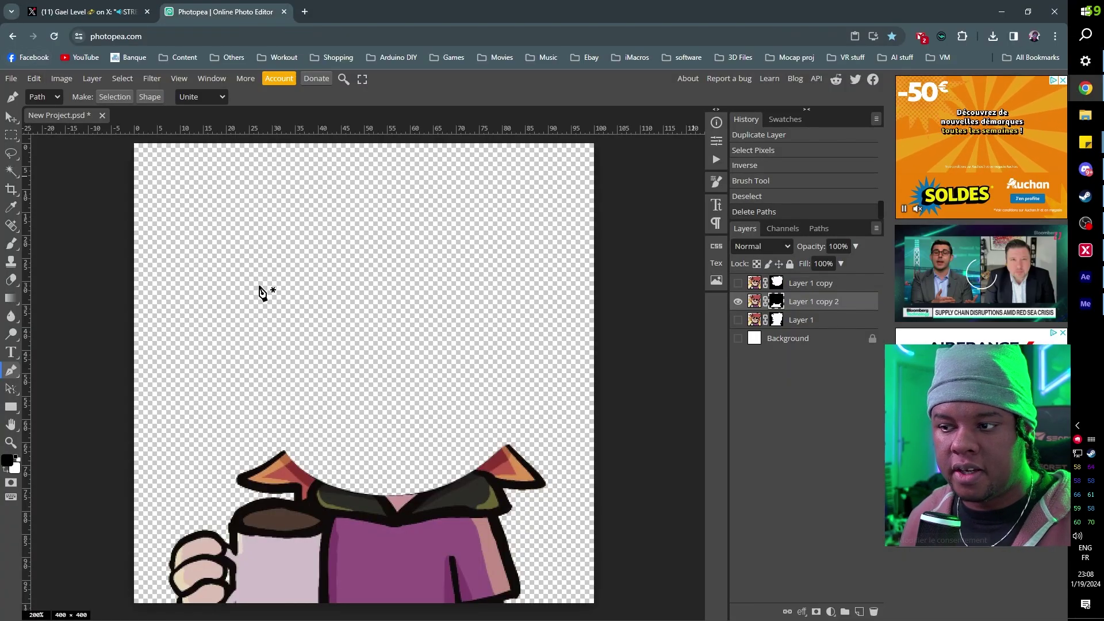
key(Delete)
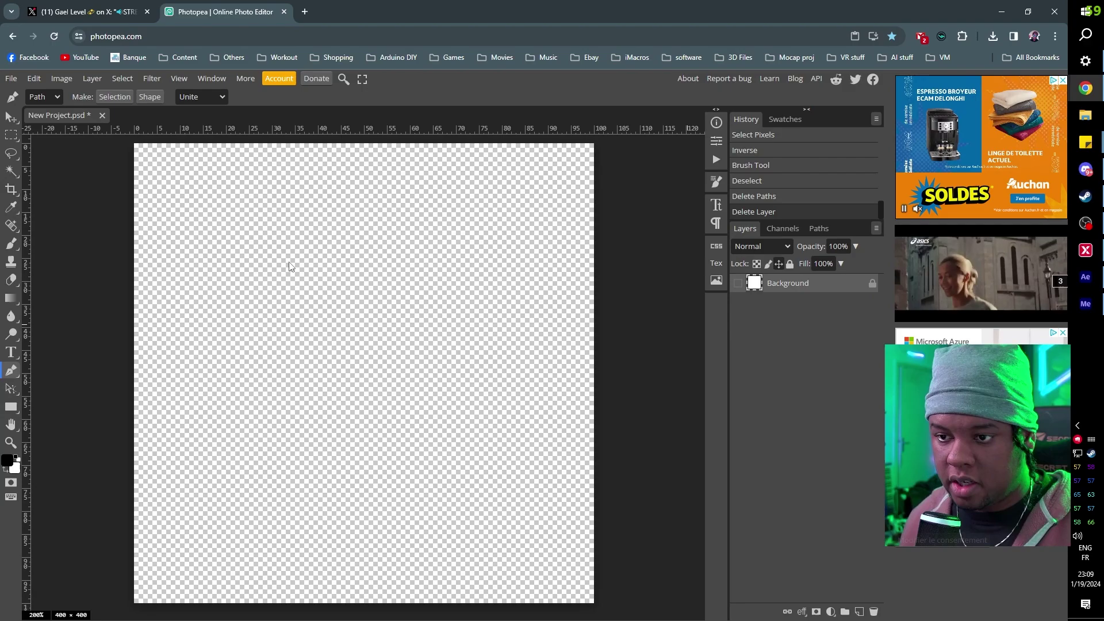
- Paste the purple spiky creature image and scale it to fill the 400×400 canvas
key(ctrl+v)
key(ctrl+t)
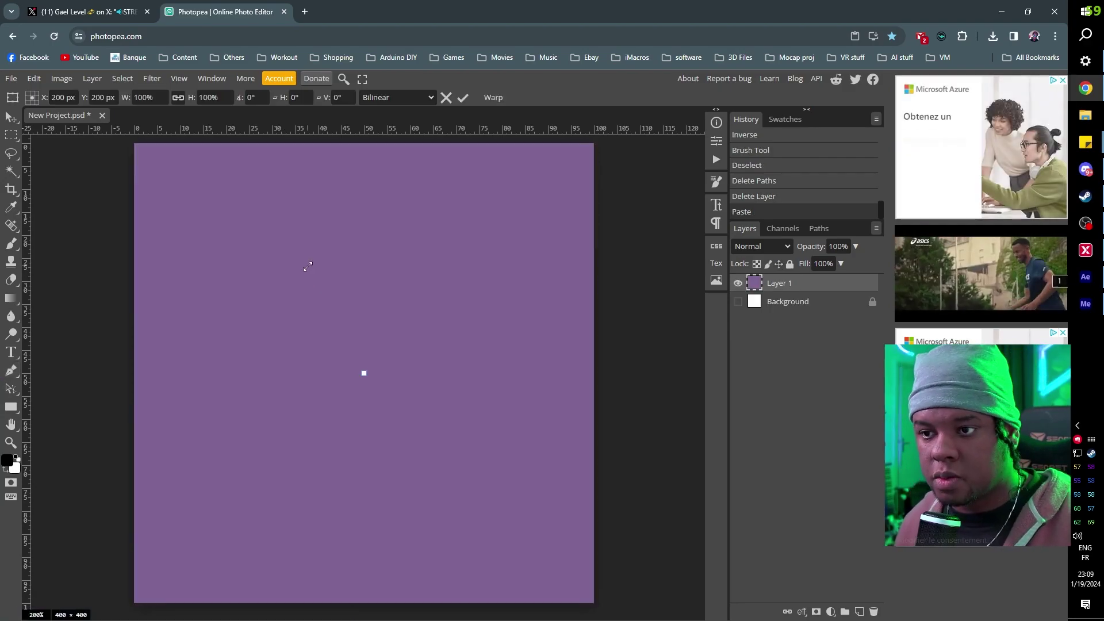
drag(178, 198, 140, 237)
click(135, 98)
key(Return)
- Commit the transform and erase the white background around the purple creature to transparency
key(p)
key(w)
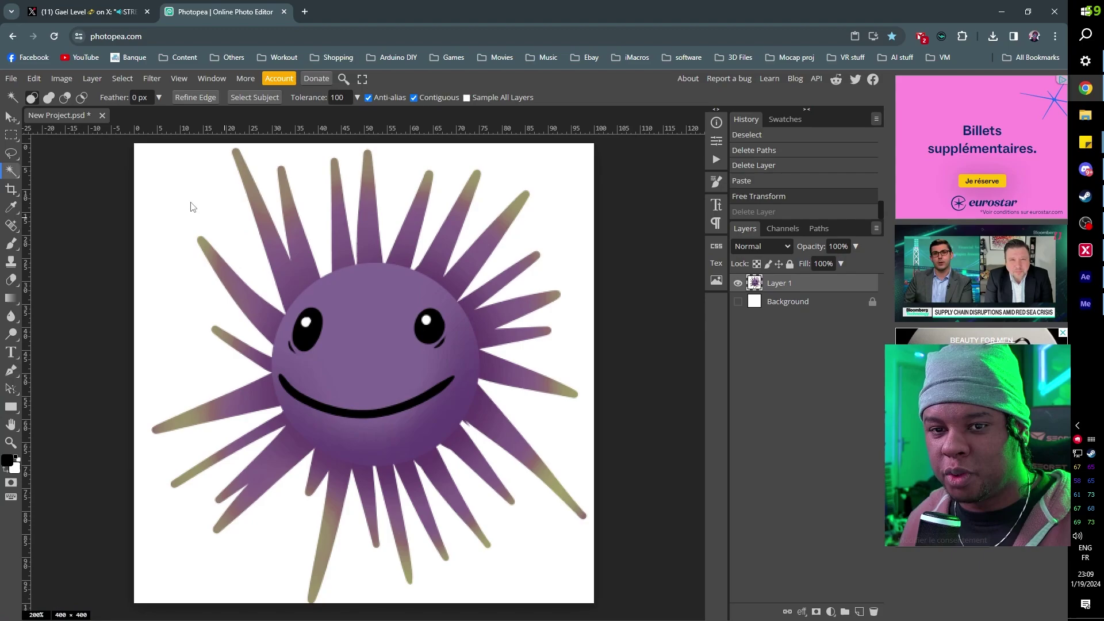
click(190, 194)
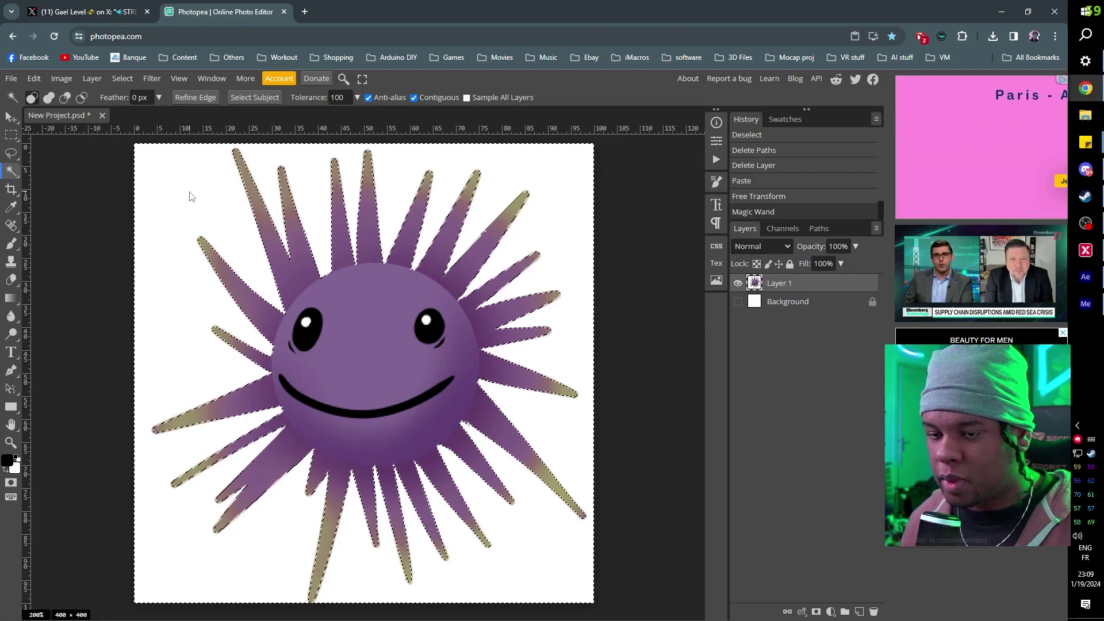
key(Delete)
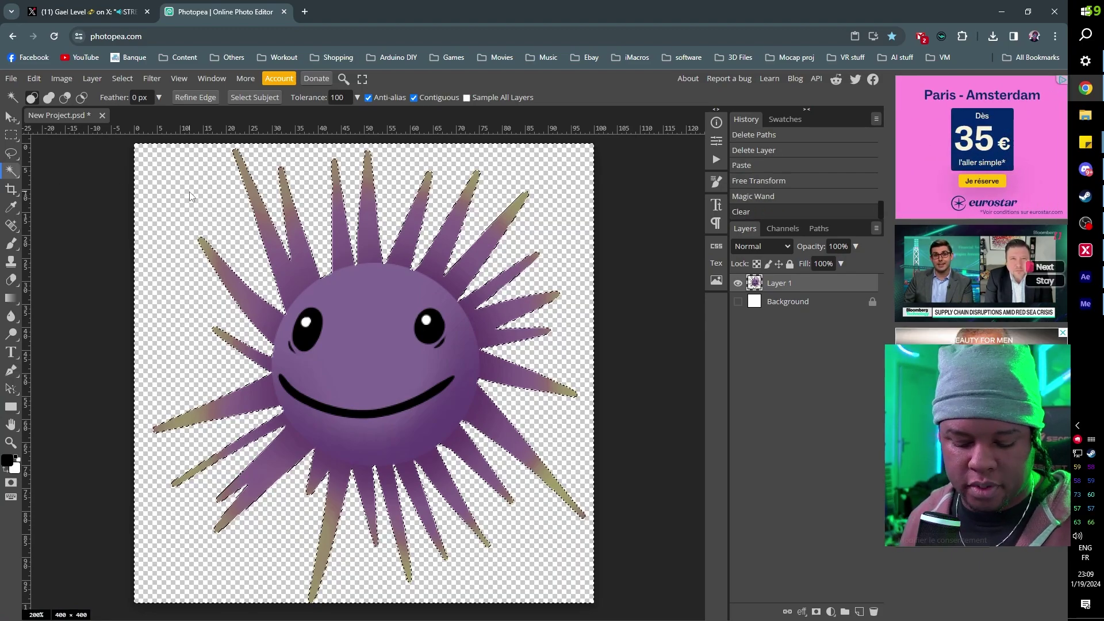
key(ctrl+d)
- Export the head as a PNG into a new Stephtsu folder inside emotes
click(11, 78)
mouse_move(34, 244)
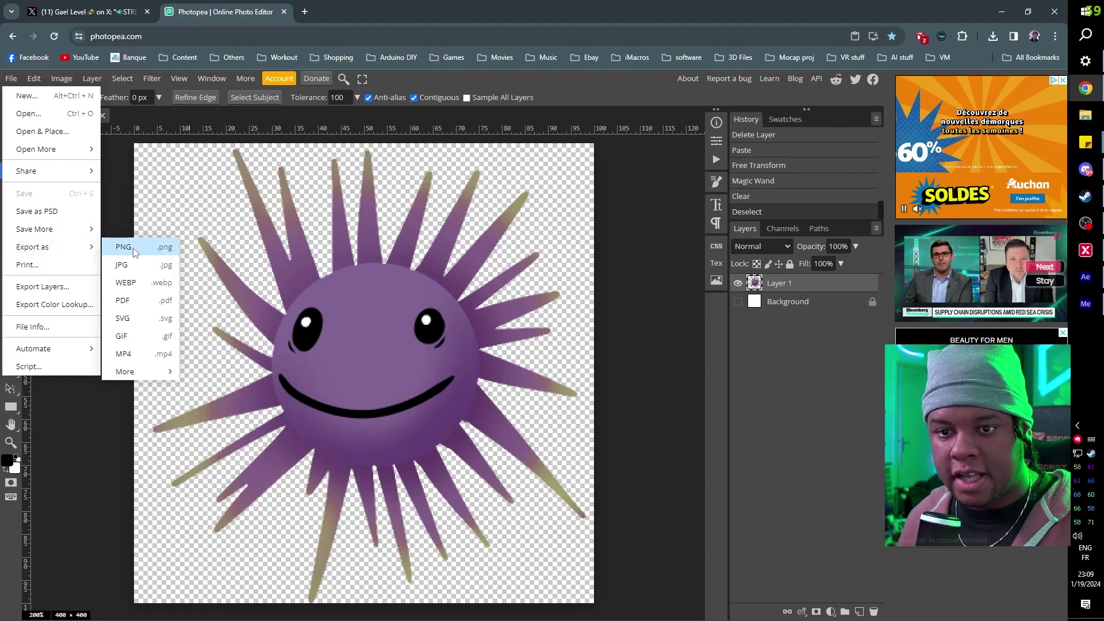
click(123, 244)
click(405, 323)
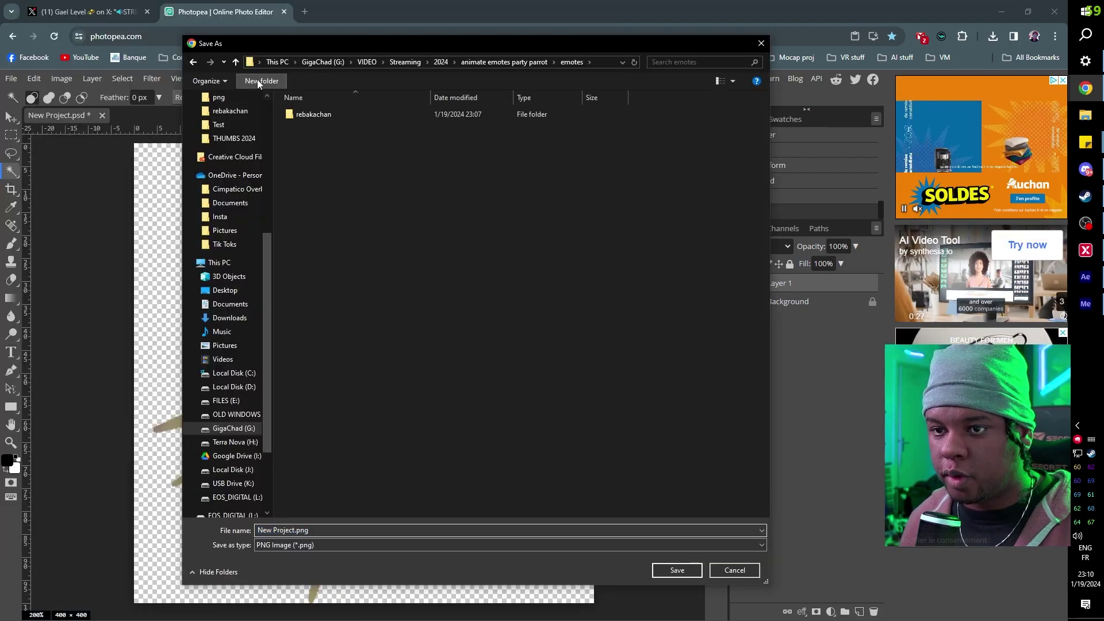
click(257, 81)
text(Stephtsu)
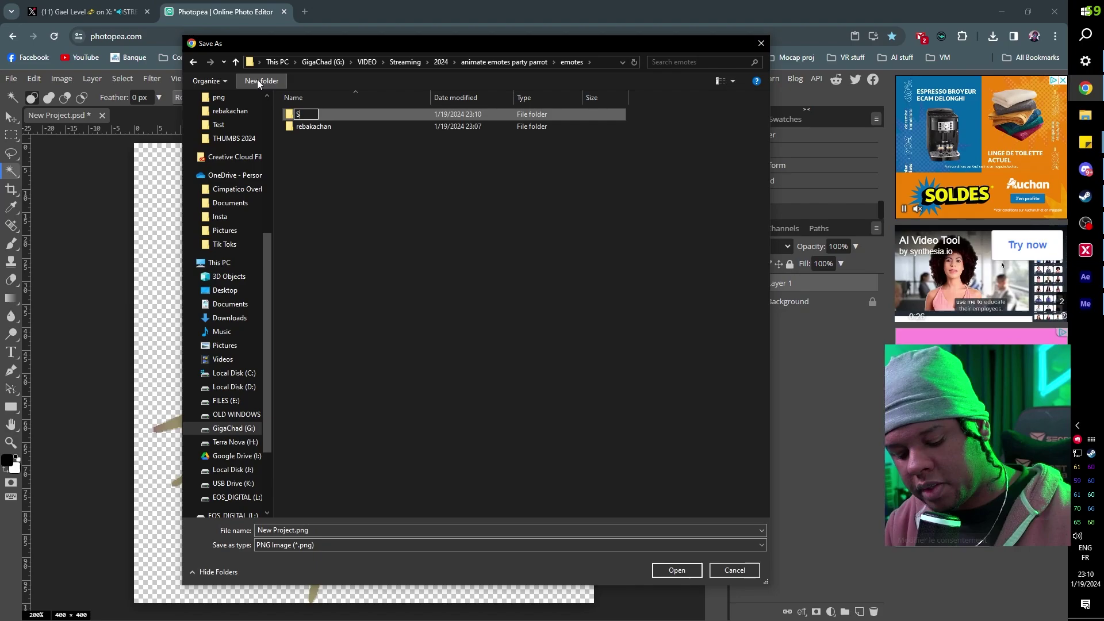
key(Return)
key(Return)
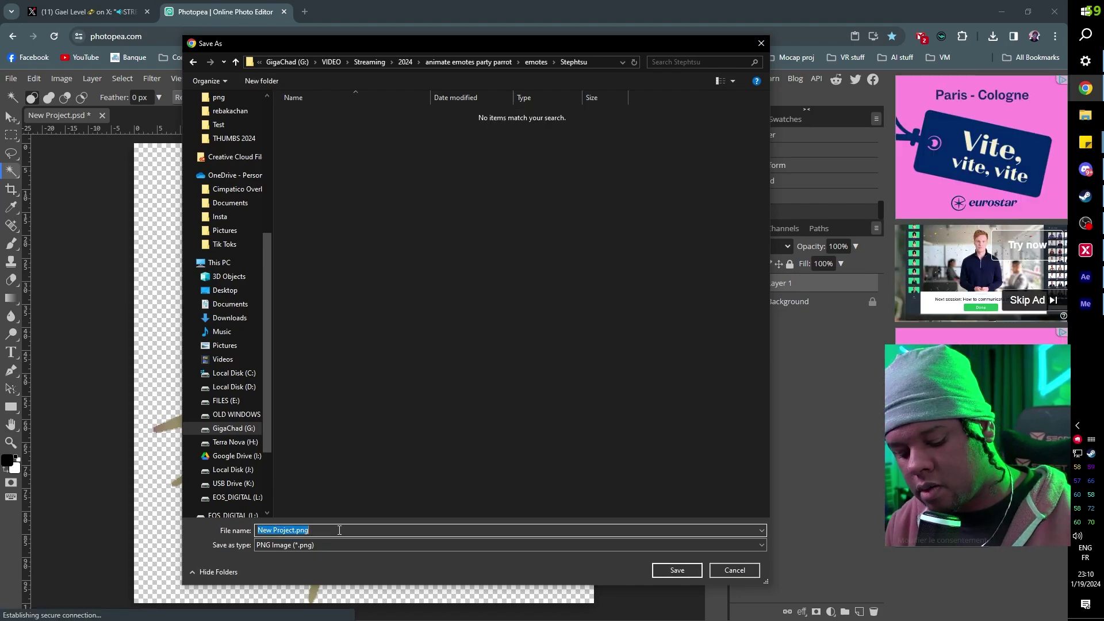
key(Return)
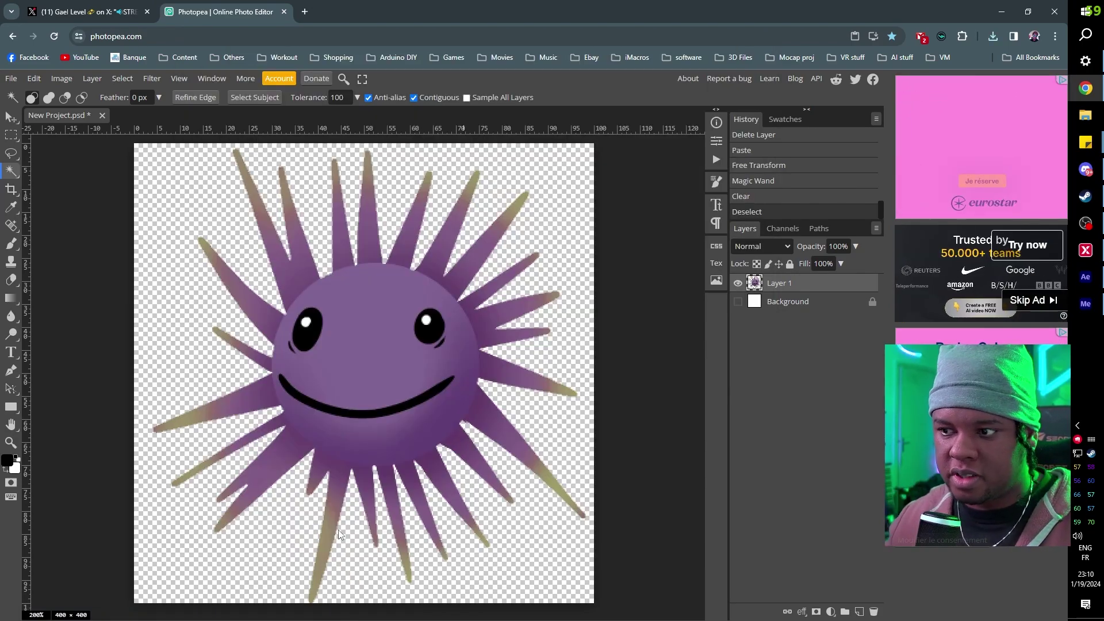
key(alt+Tab)
- In the HEAD composition, hide the old head.png and drag in the new HEAD.png
click(270, 469)
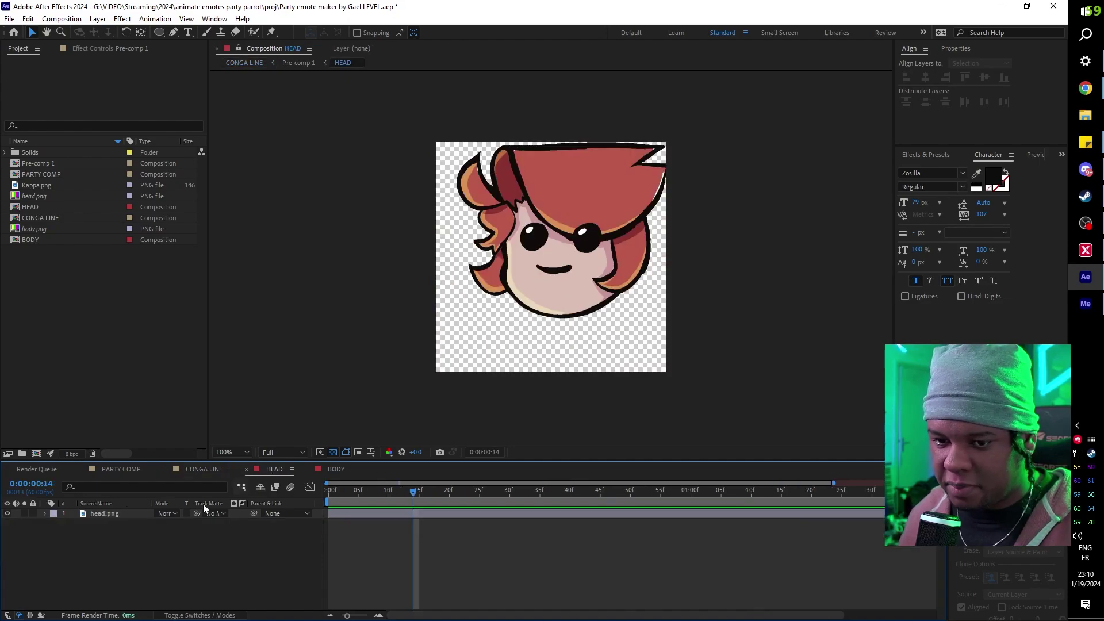
click(8, 515)
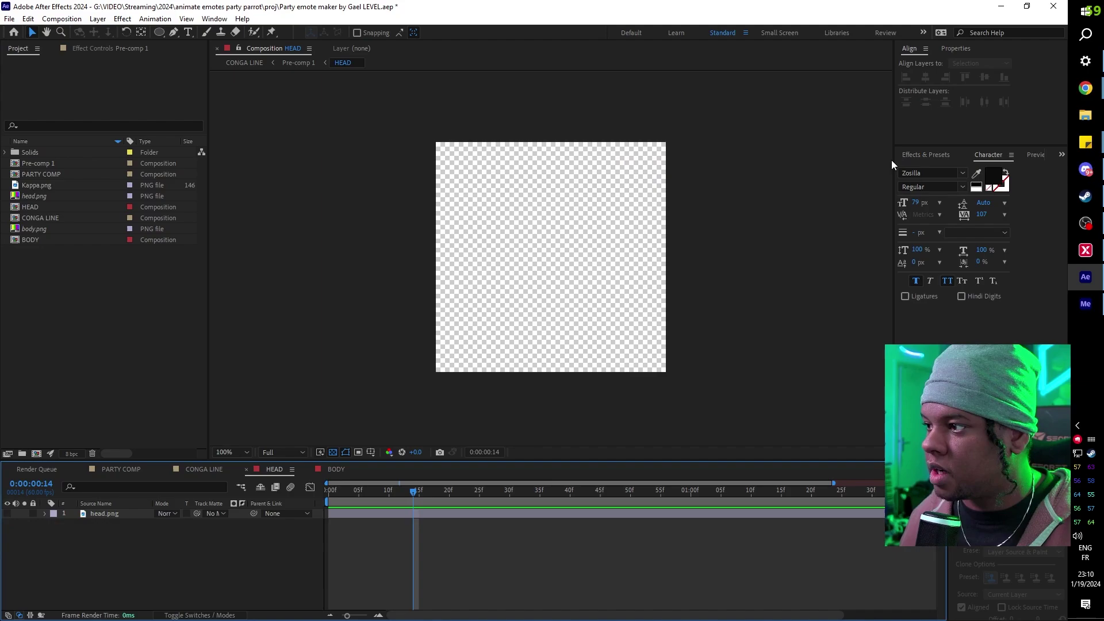
click(1084, 115)
drag(721, 223, 111, 544)
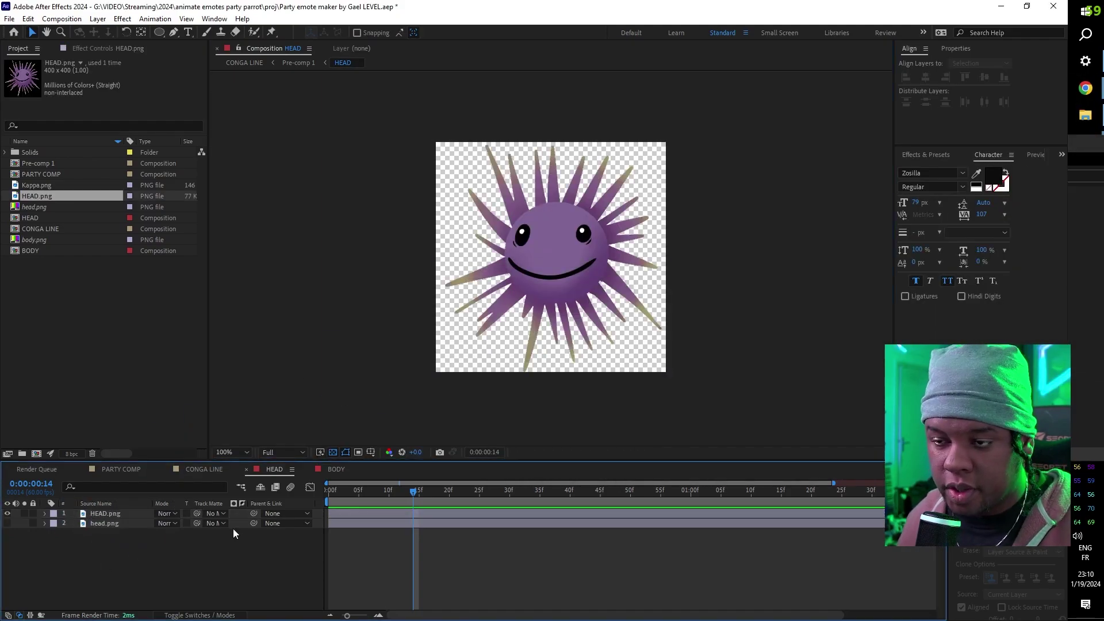
- Hide body.png in the BODY composition, then preview the PARTY COMP and CONGA LINE loops
click(337, 473)
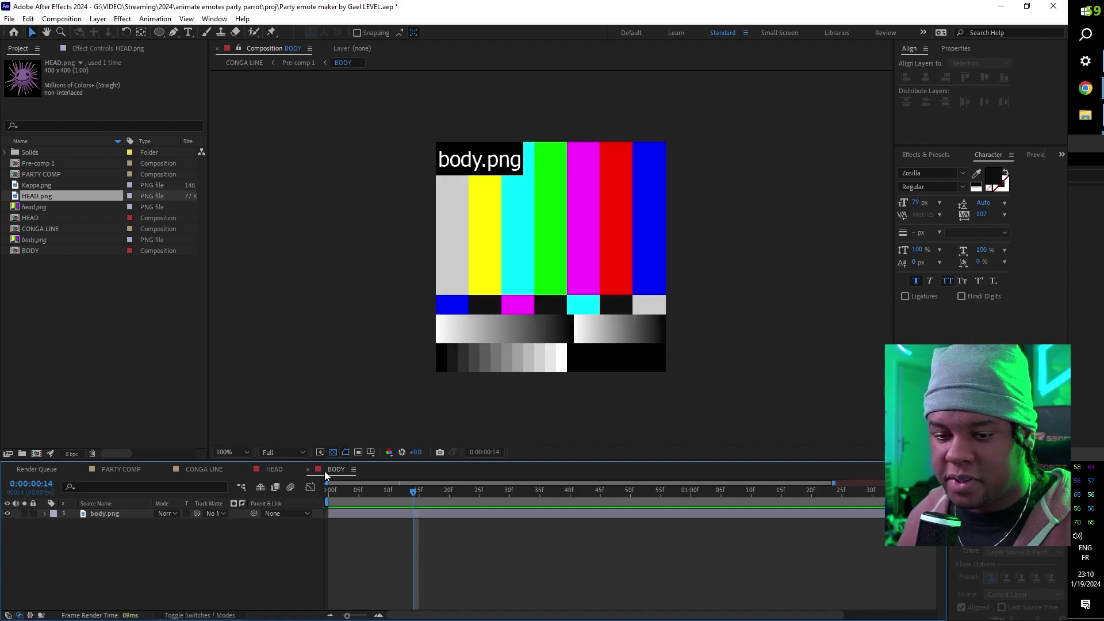
click(597, 241)
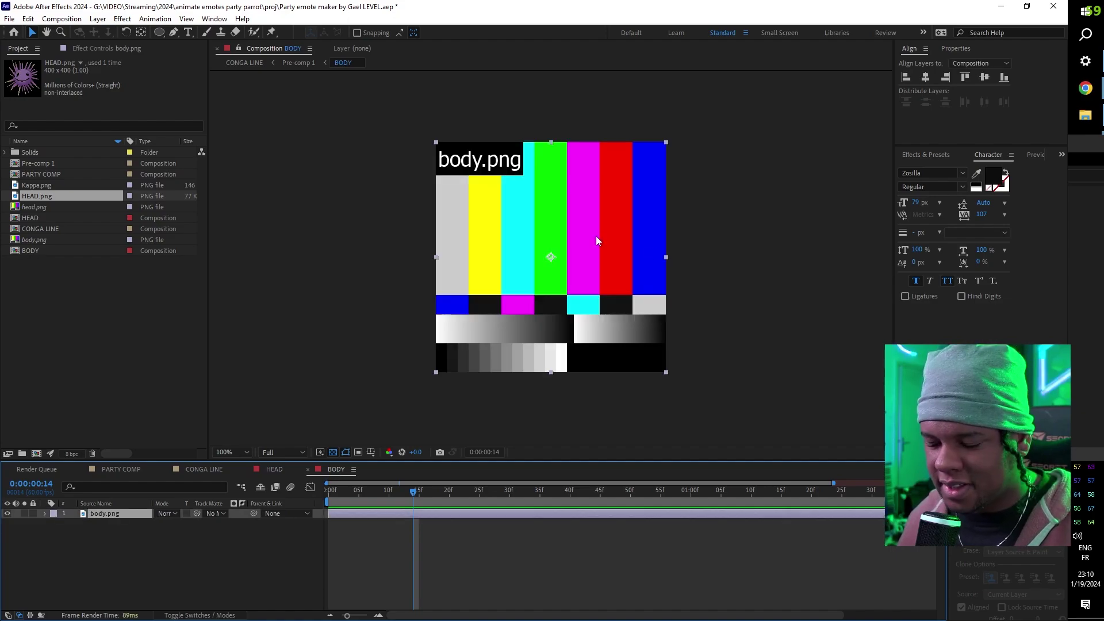
click(8, 514)
click(264, 469)
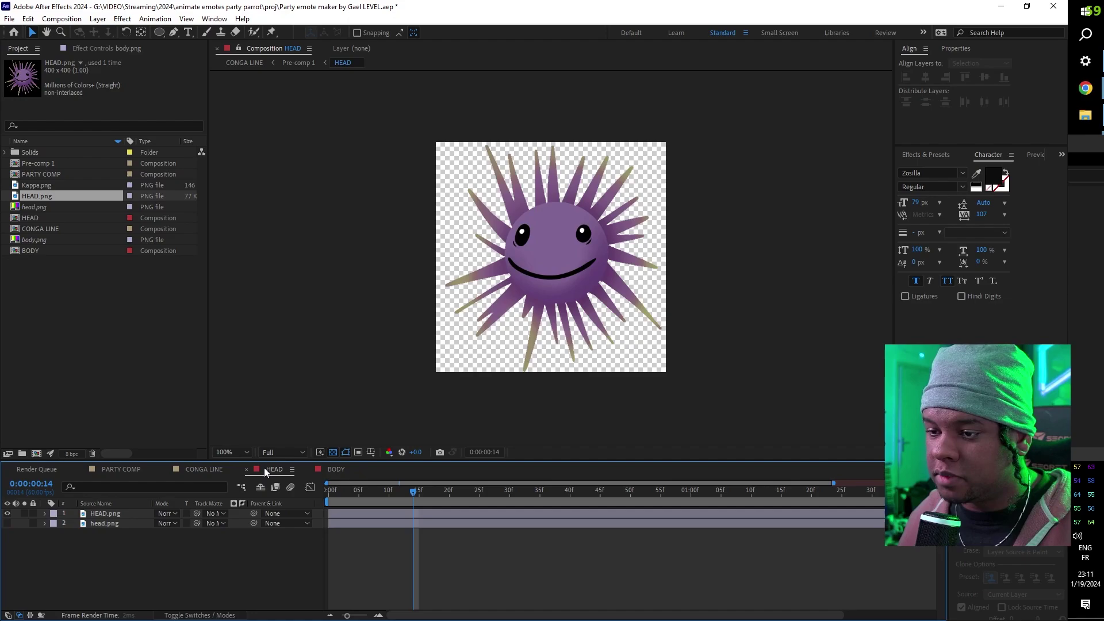
click(115, 468)
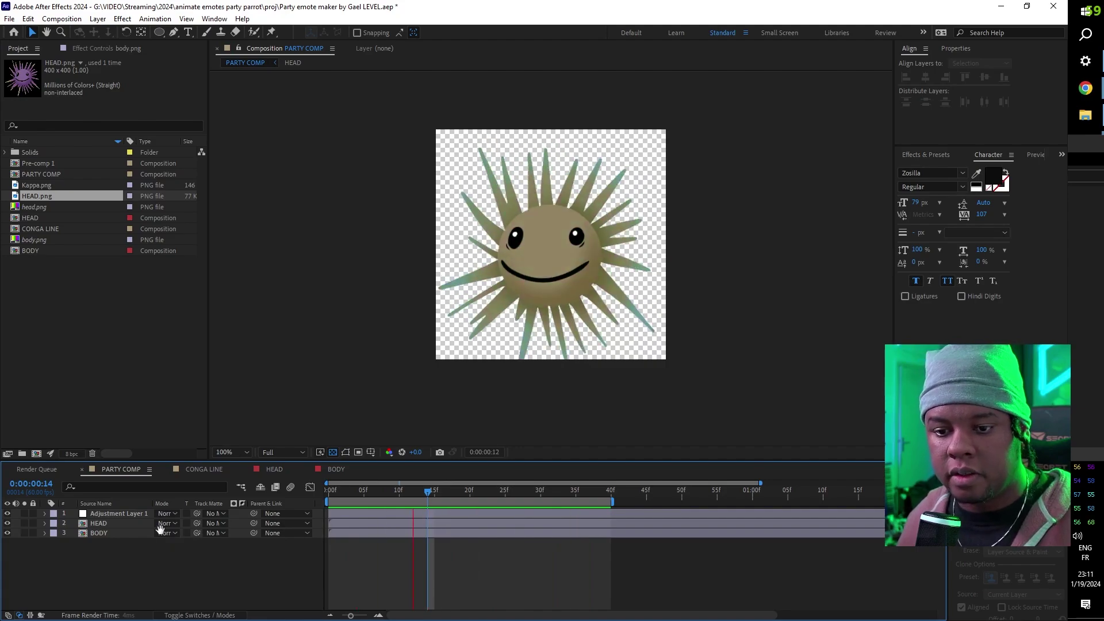
click(204, 470)
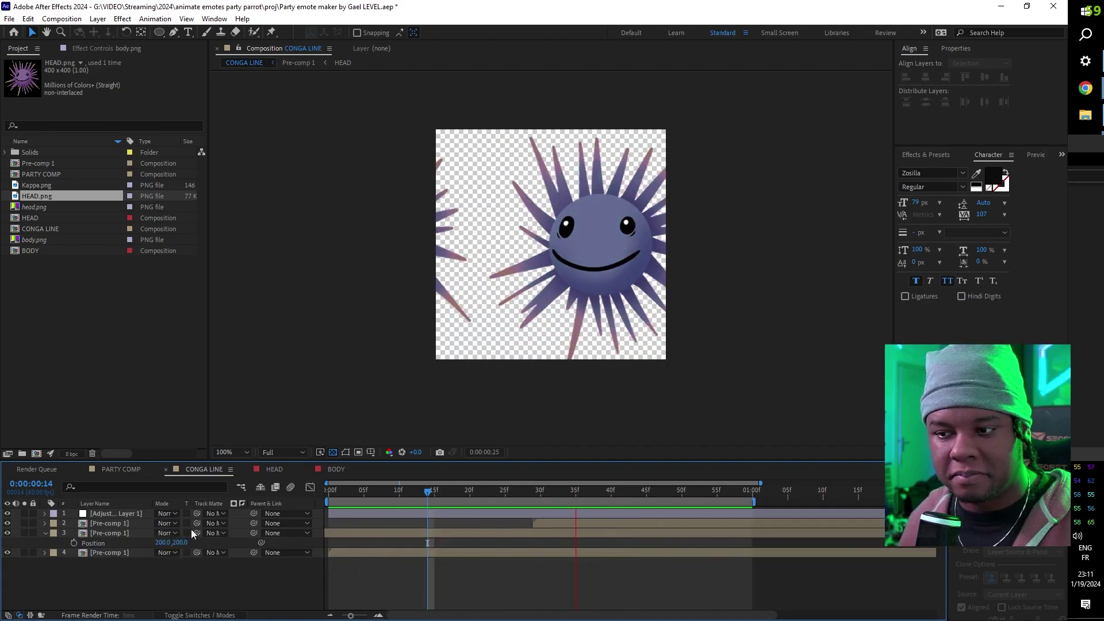
key(space)
- Queue PARTY COMP in Media Encoder with its GIF output set to the Stephtsu folder
click(61, 19)
click(92, 103)
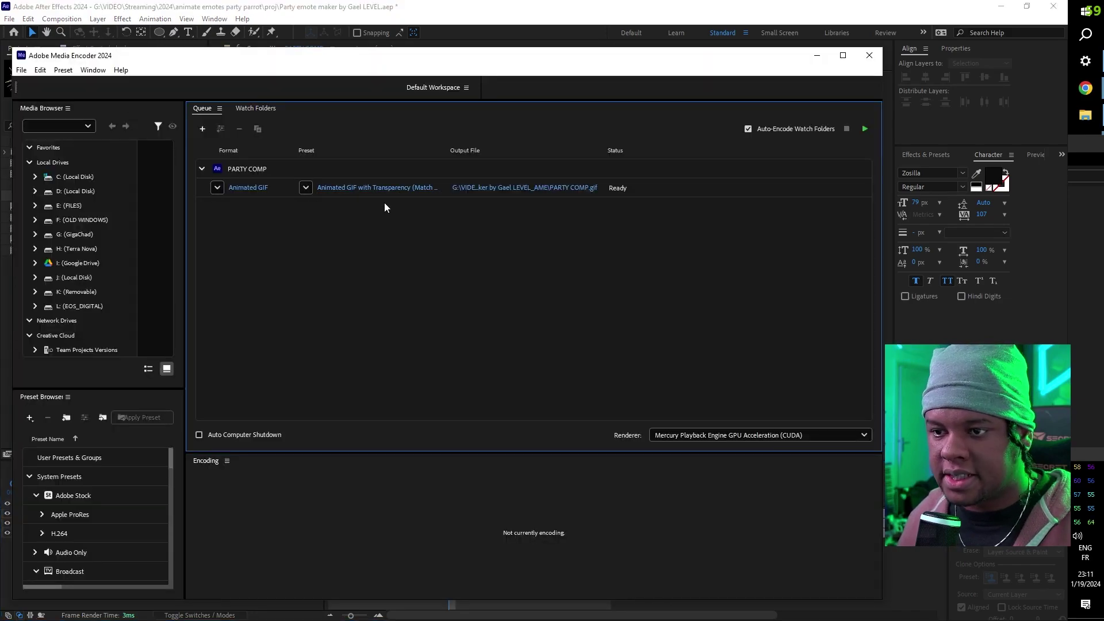
click(522, 187)
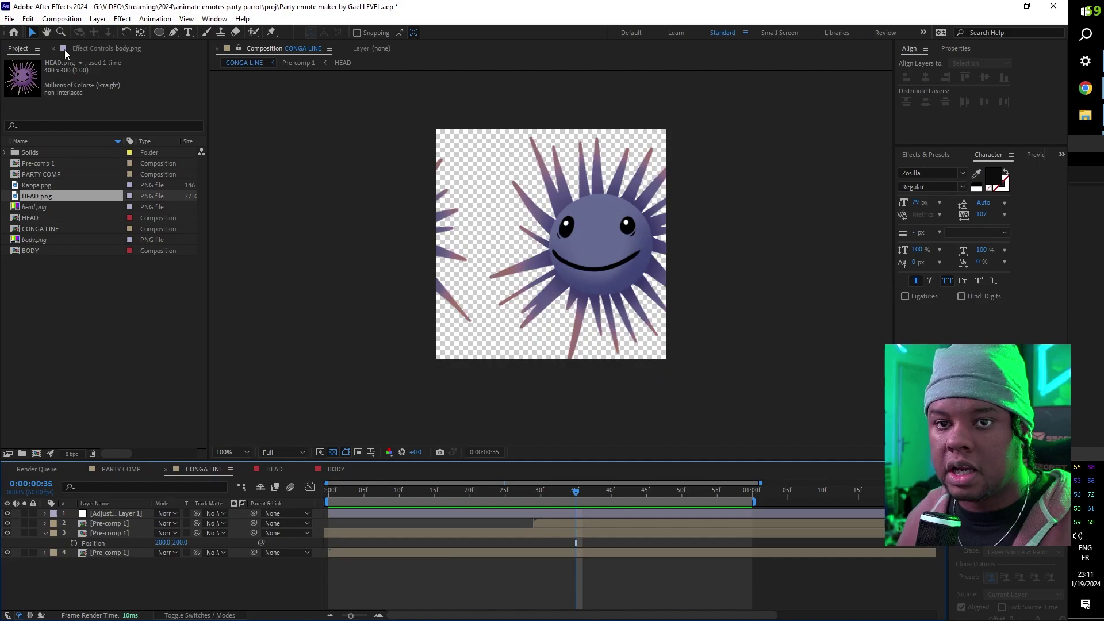
click(62, 18)
- Queue CONGA LINE with output to Stephtsu as well and start encoding both GIFs
click(92, 102)
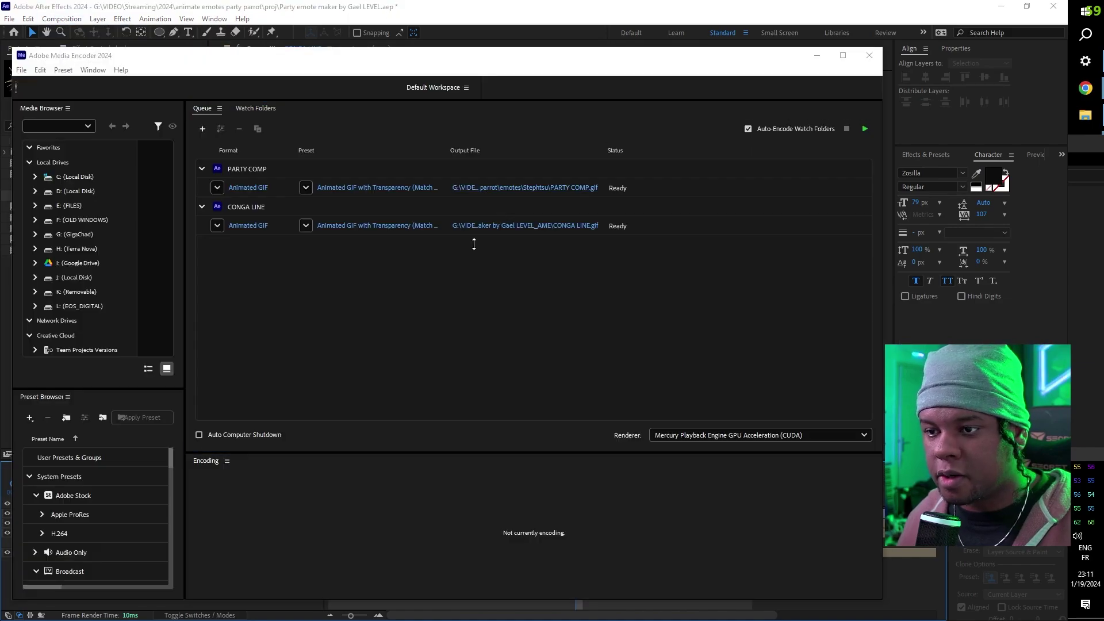
click(530, 225)
key(Return)
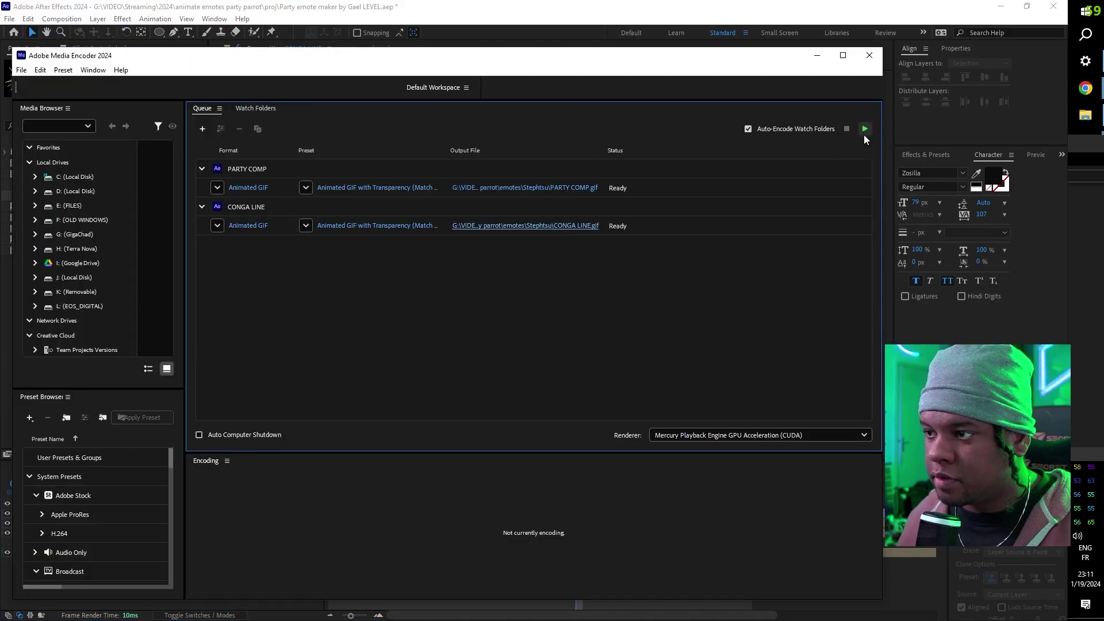
click(863, 128)
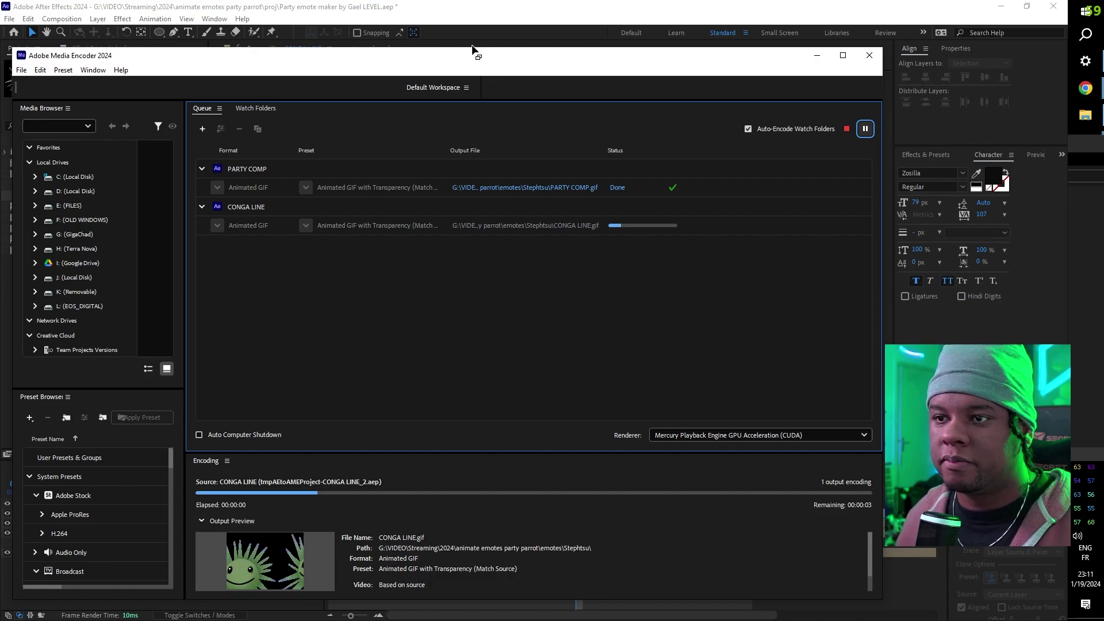
click(1084, 115)
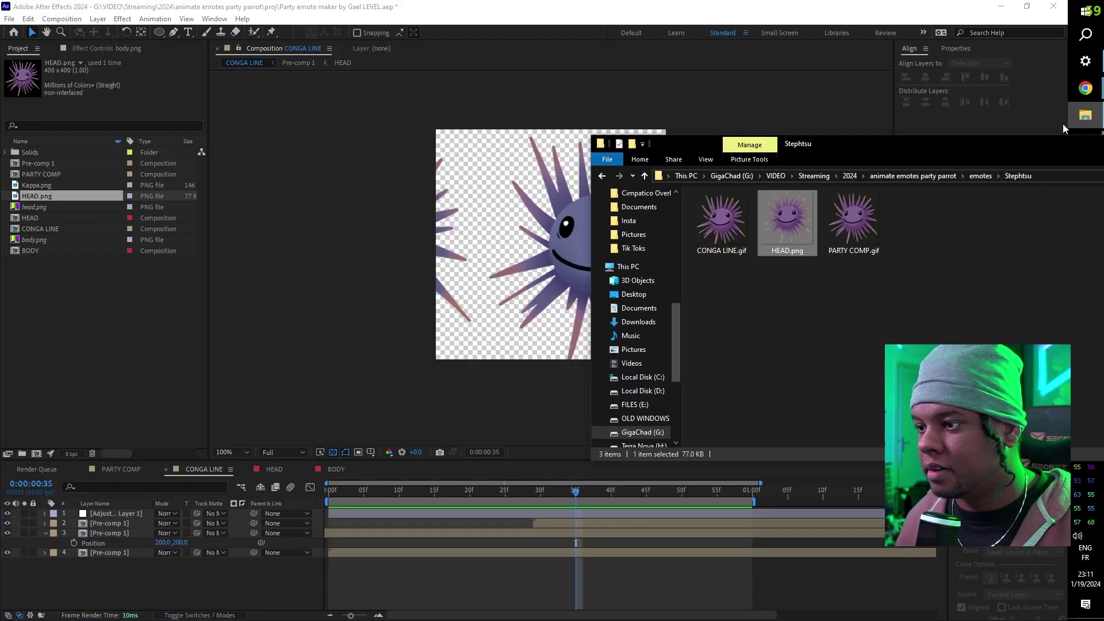
drag(823, 154, 491, 101)
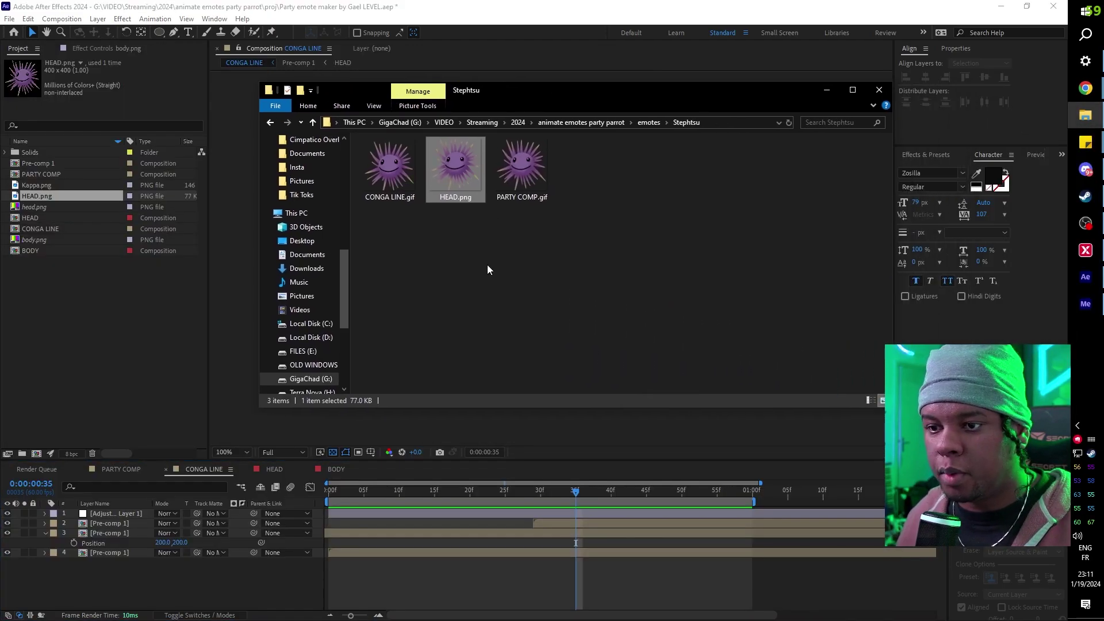
double_click(400, 164)
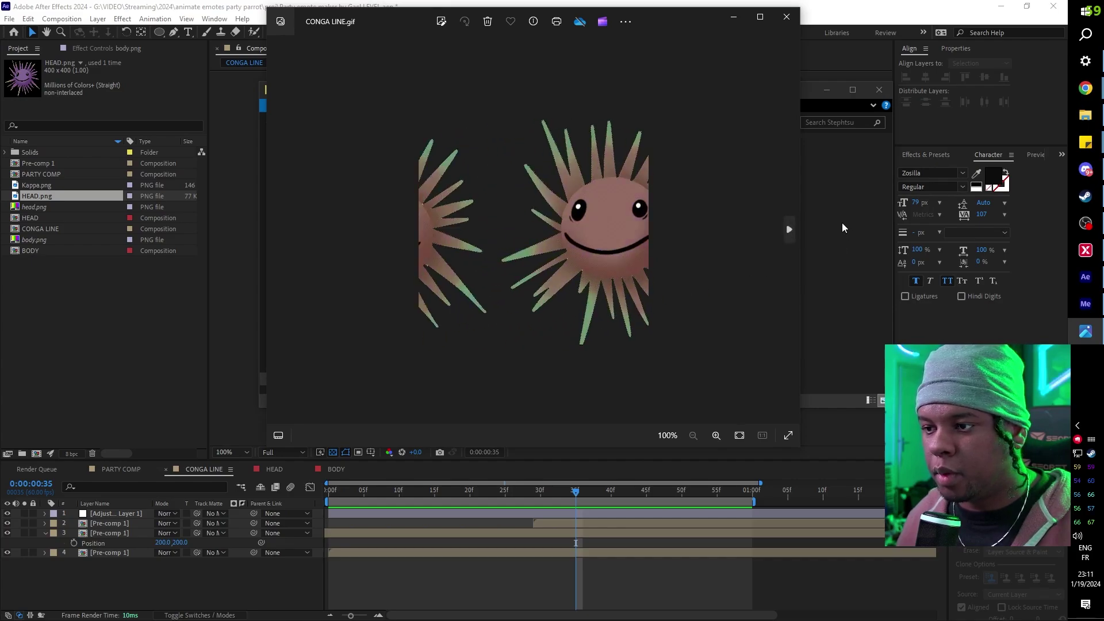
click(841, 223)
double_click(520, 169)
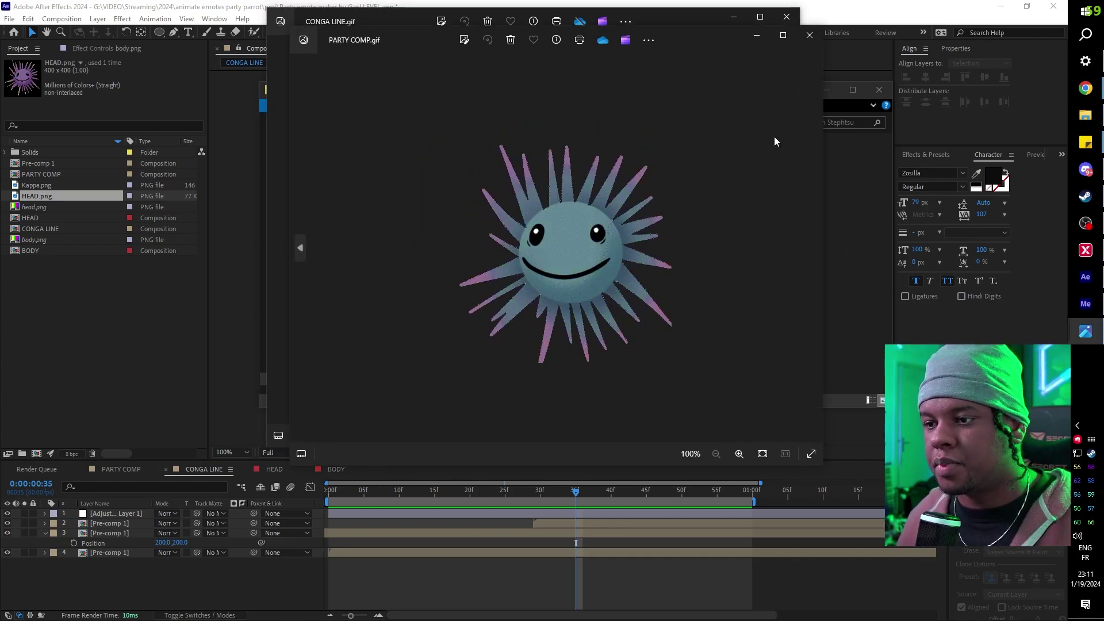
click(809, 35)
click(786, 16)
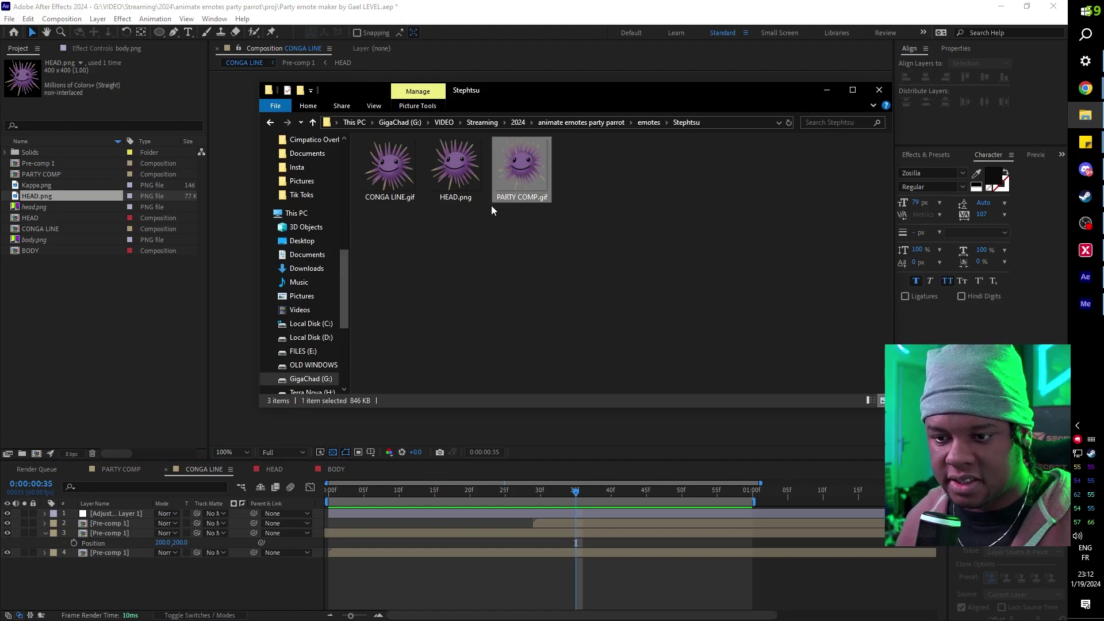
click(391, 183)
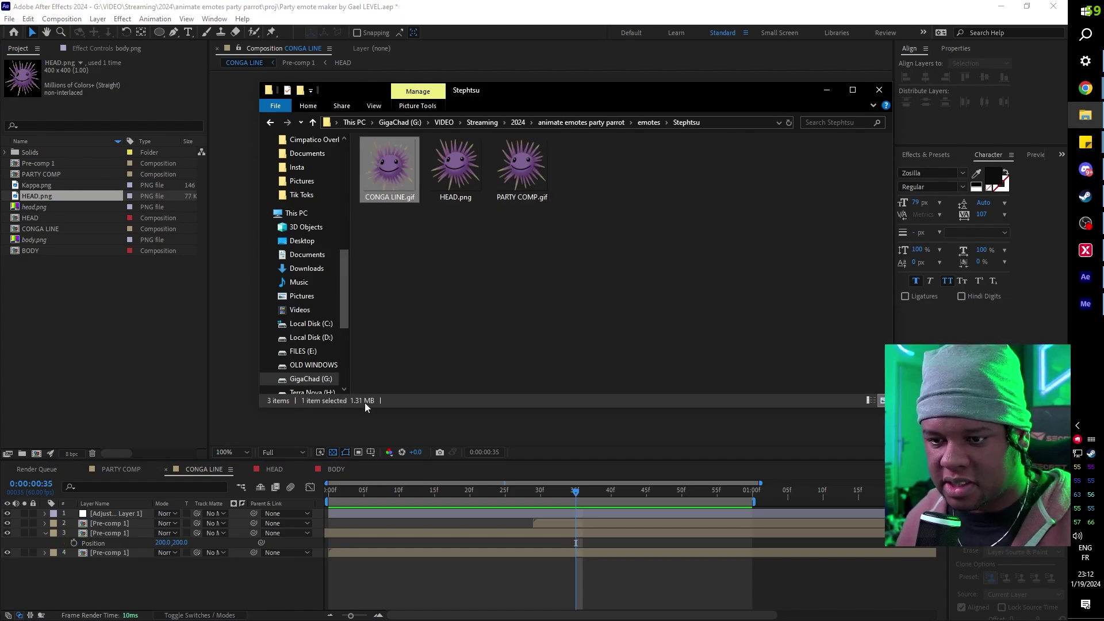
click(530, 168)
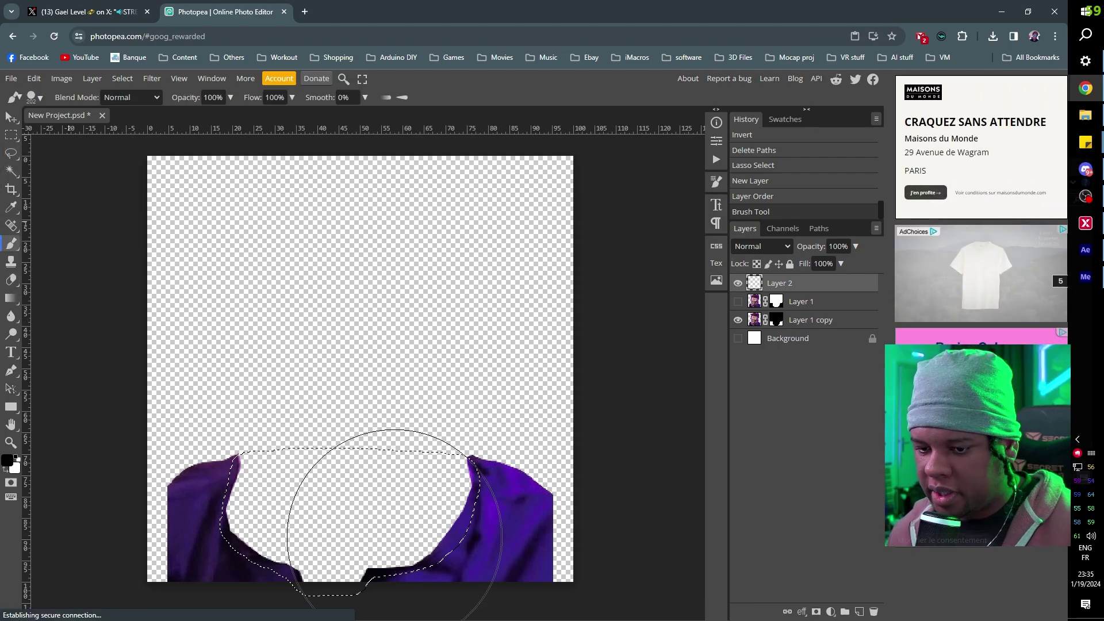
- Paint the neck gap dark purple with a size 202, 61% hardness brush, then deselect
alt+click(457, 529)
drag(389, 493, 414, 504)
key(ctrl+z)
right_click(435, 357)
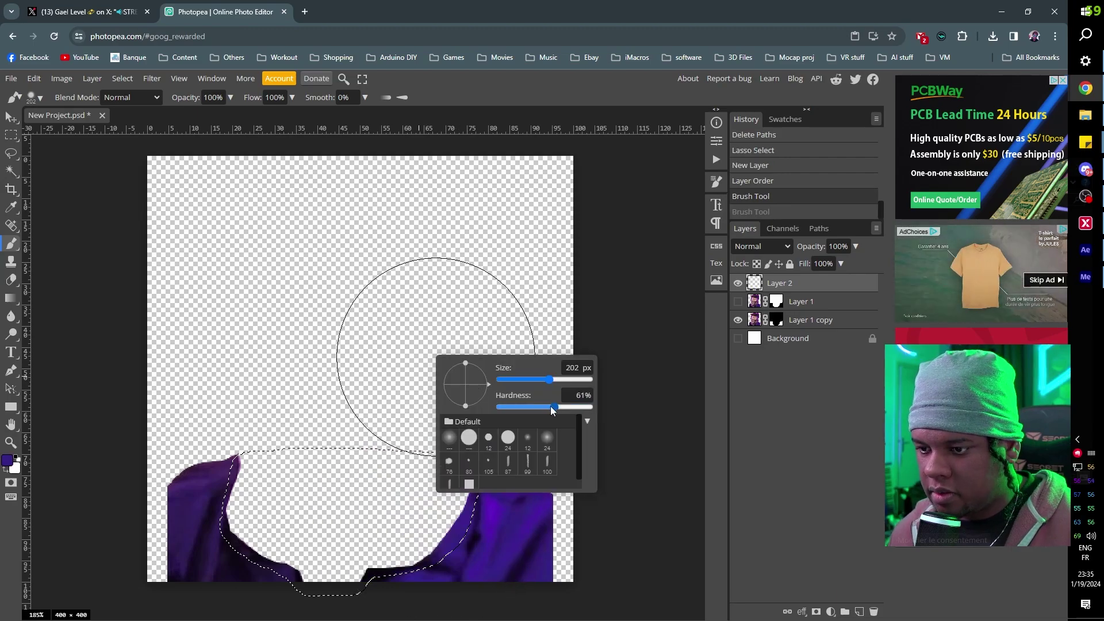
mouse_move(450, 519)
mouse_down()
mouse_move(472, 483)
mouse_move(448, 564)
mouse_move(419, 539)
mouse_move(415, 549)
mouse_move(211, 507)
mouse_up()
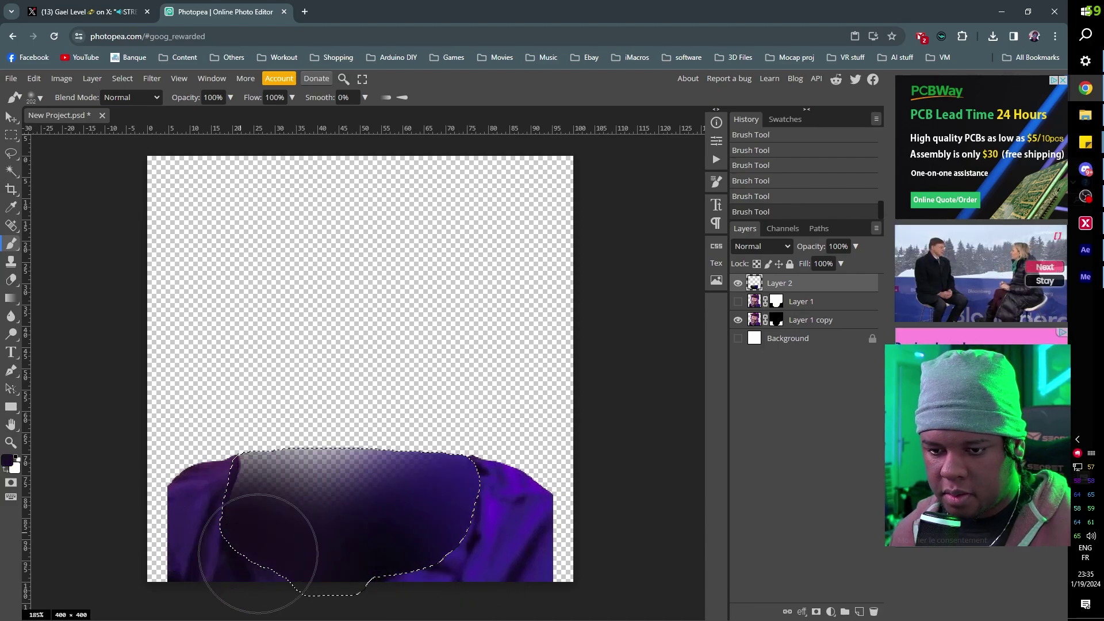
drag(258, 553, 276, 529)
key(ctrl+d)
click(12, 79)
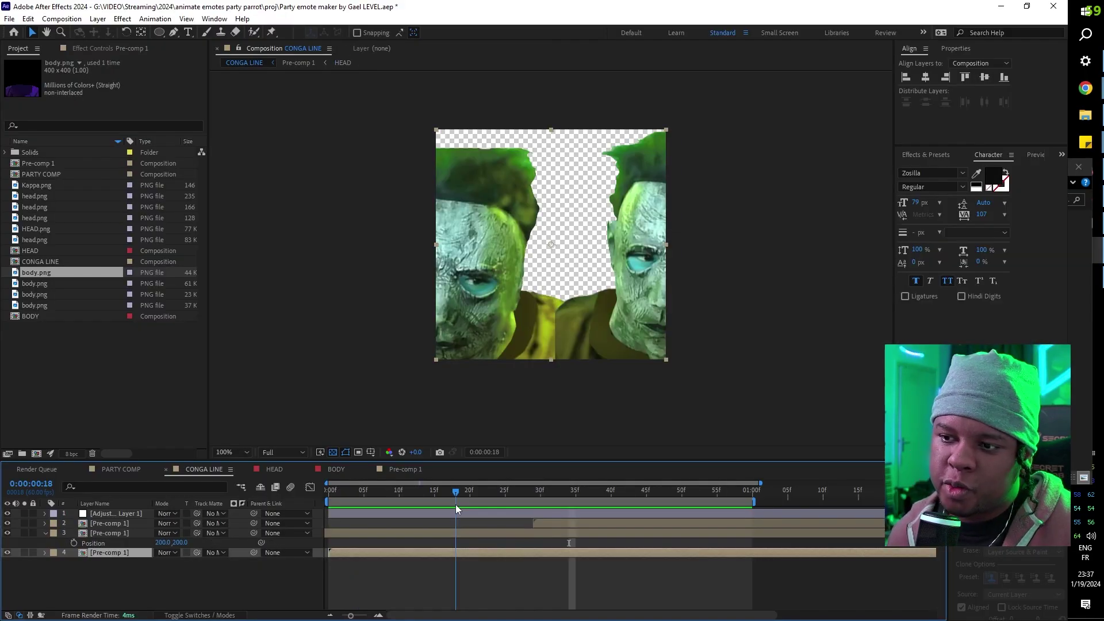
- Scrub the CONGA LINE timeline to play through the masked-face conga loop
drag(455, 505, 685, 491)
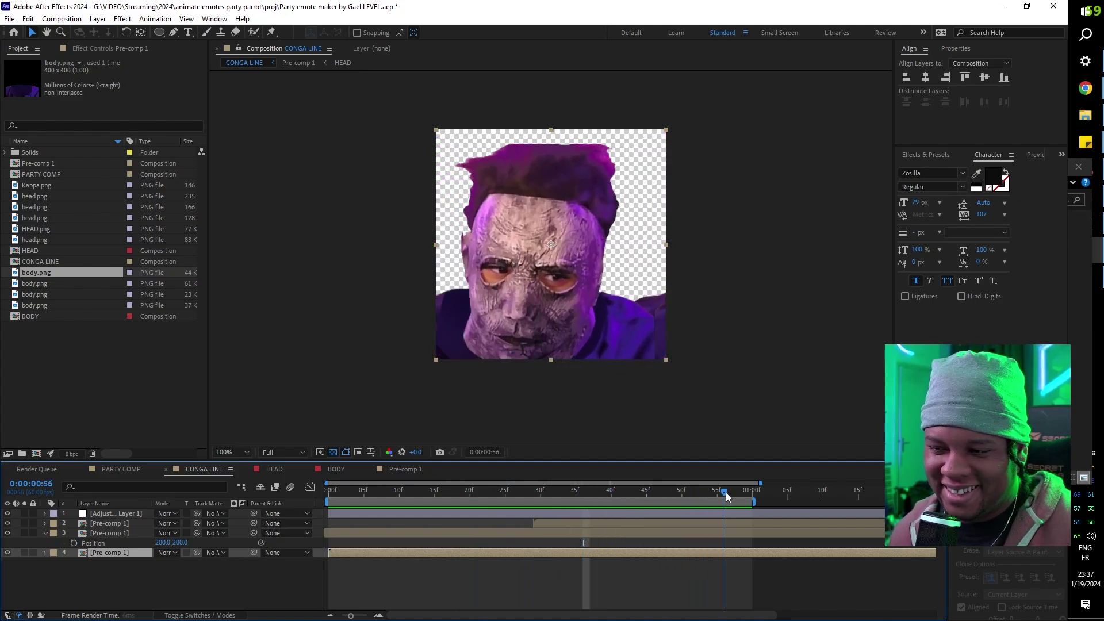